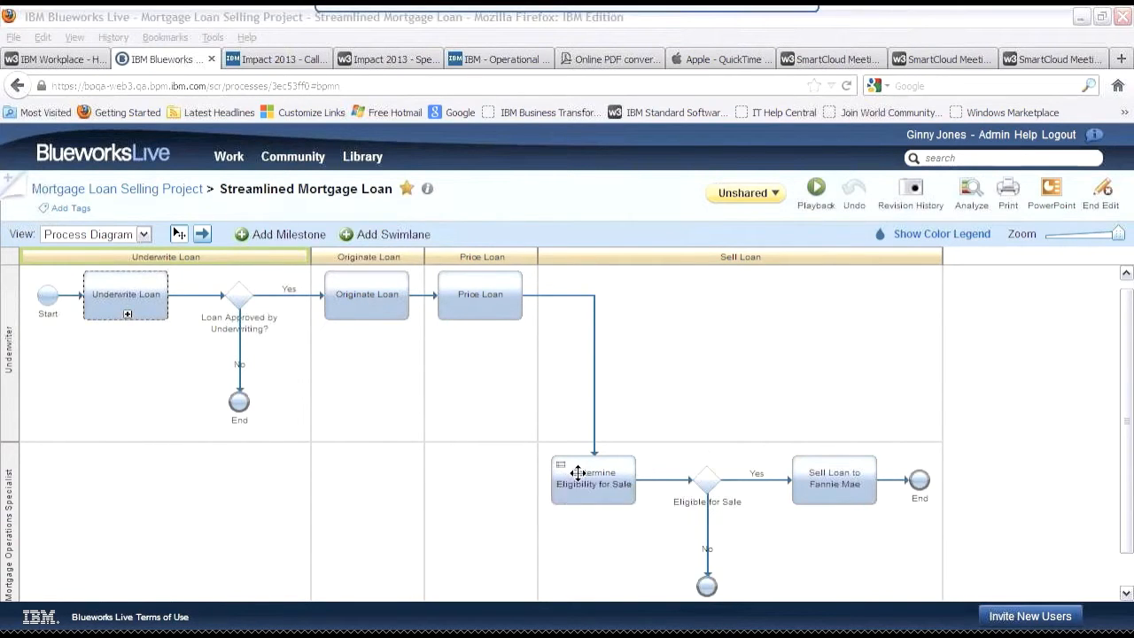
- Open the "Determine Eligibility for Sale" decision linked to the activity of the same name in the process diagram
click(606, 493)
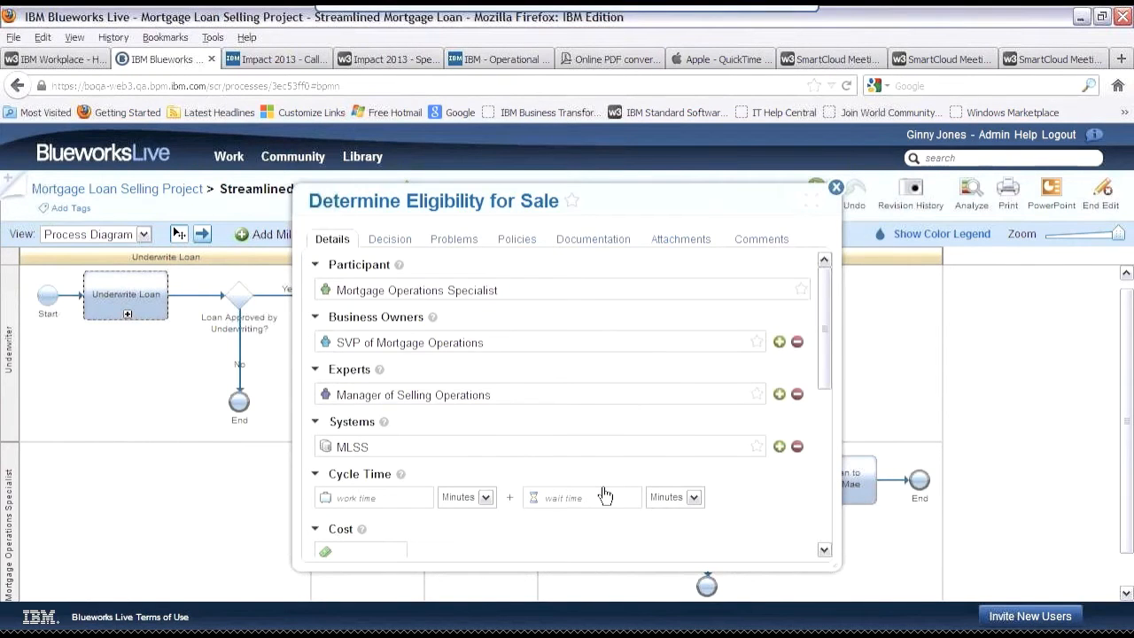
click(390, 241)
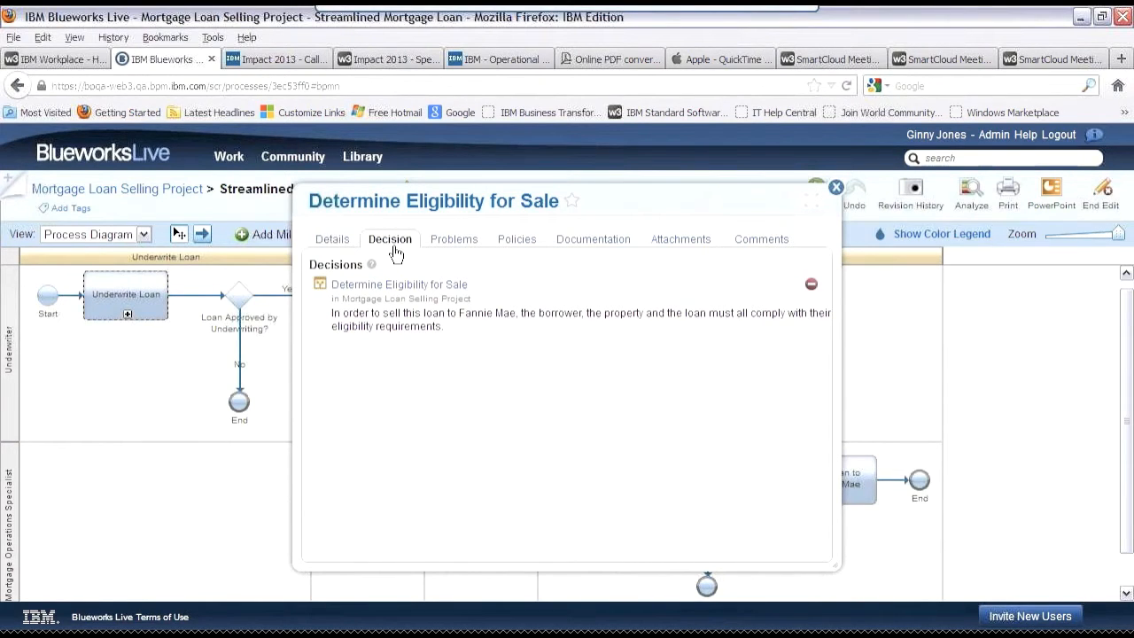
click(396, 296)
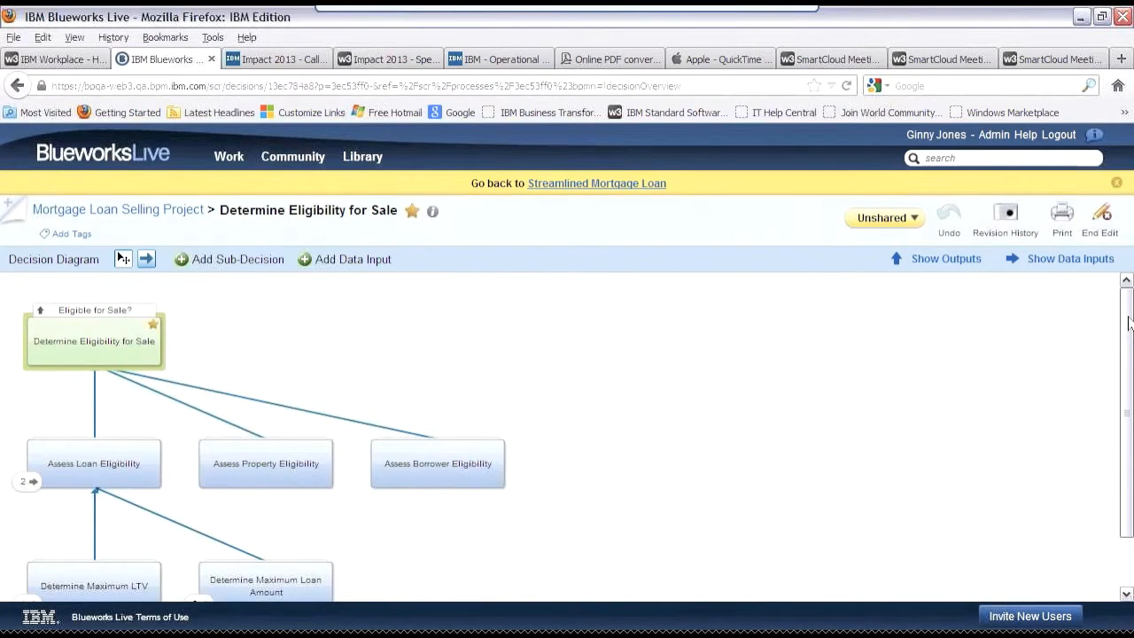
- Show the outputs and data inputs in the "Determine Eligibility for Sale" decision diagram and examine its sub-decisions and shared inputs
drag(1128, 324, 1128, 341)
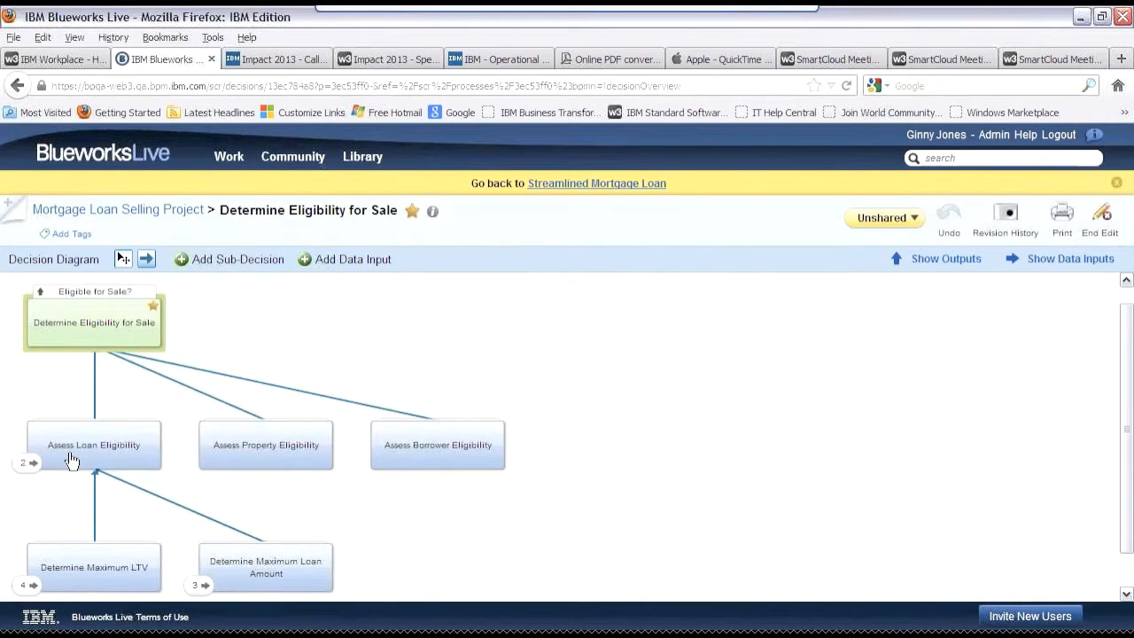
mouse_move(35, 480)
click(949, 262)
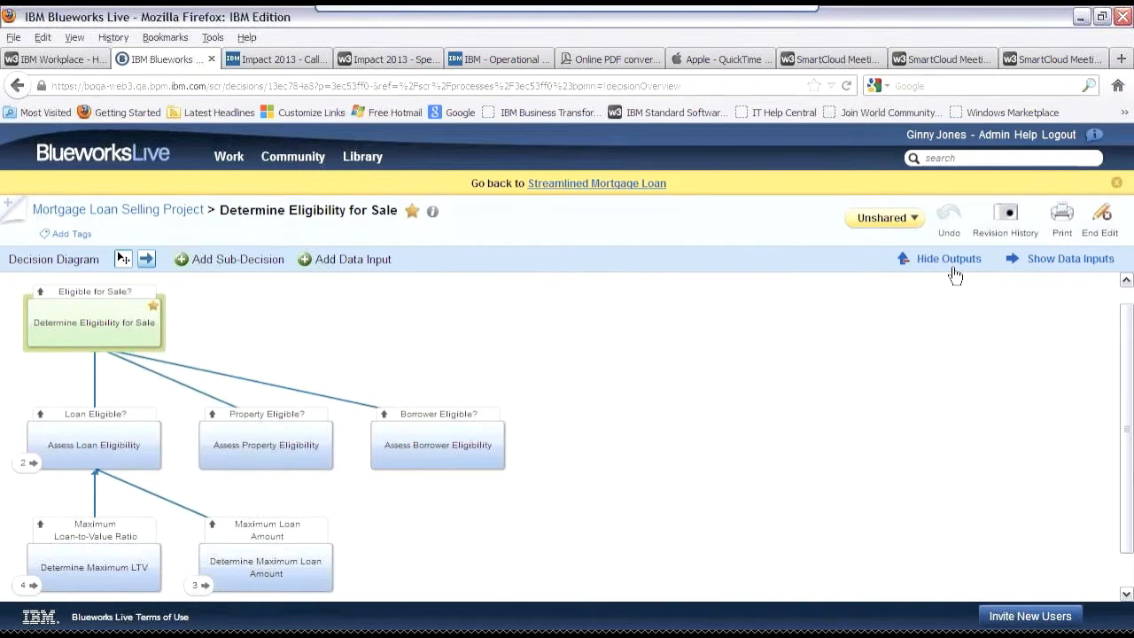
click(1068, 271)
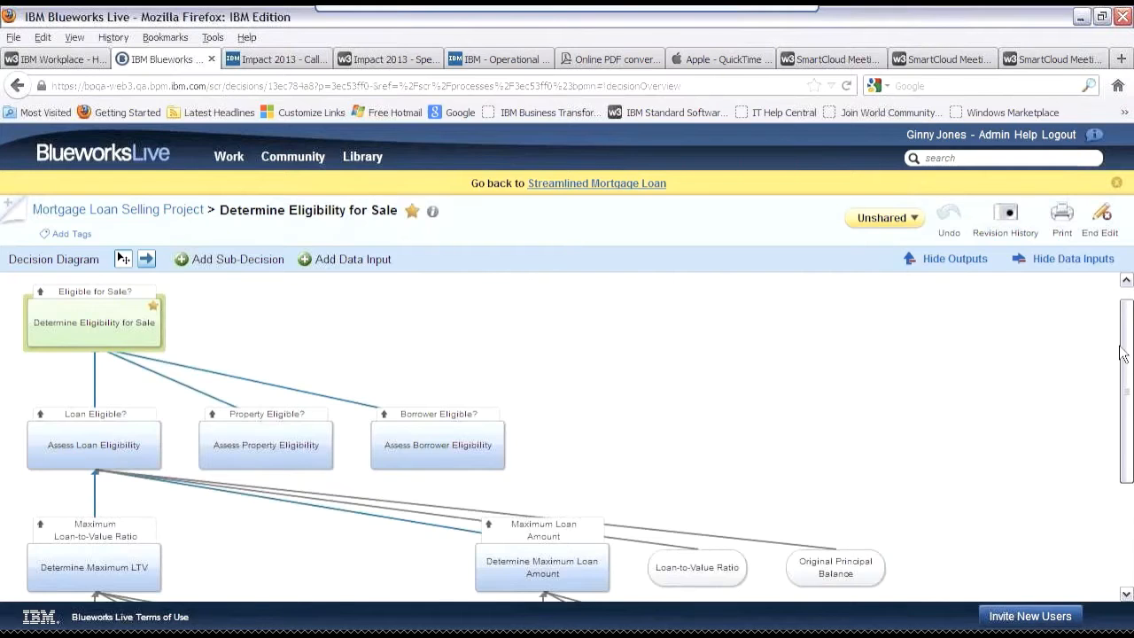
scroll(1125, 350, down, 2)
scroll(1128, 381, down, 1)
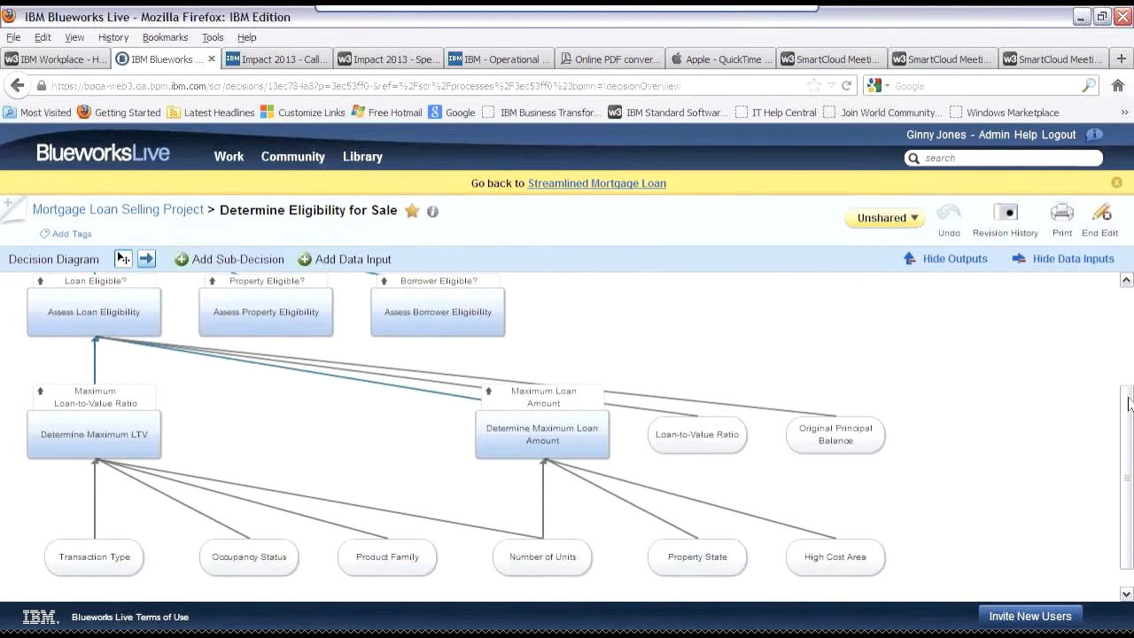
click(586, 570)
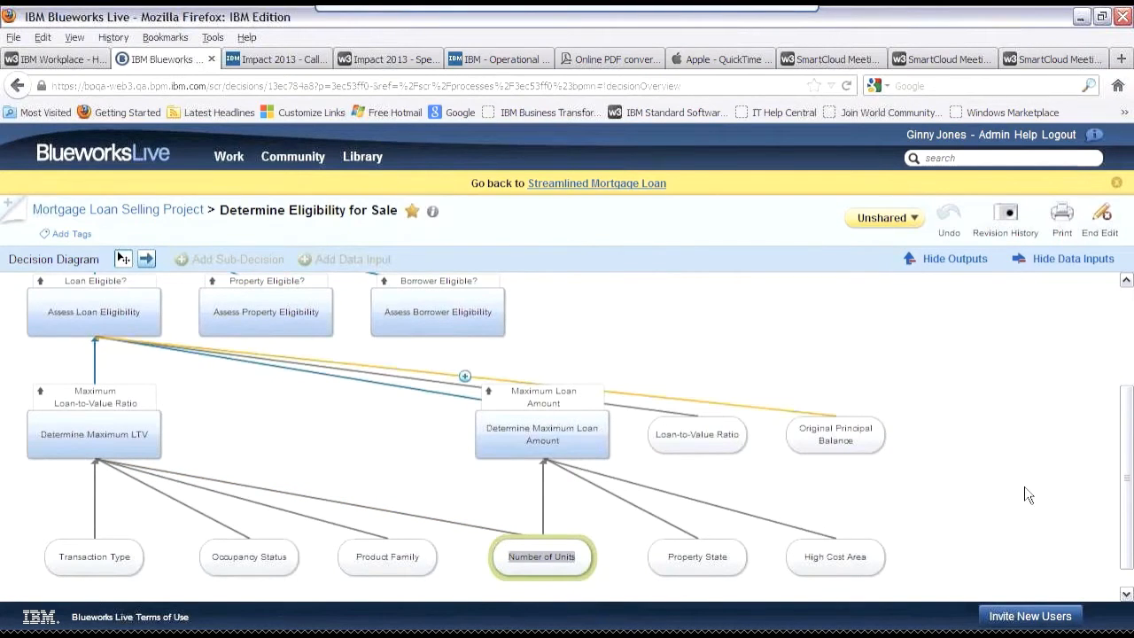
scroll(1127, 525, up, 3)
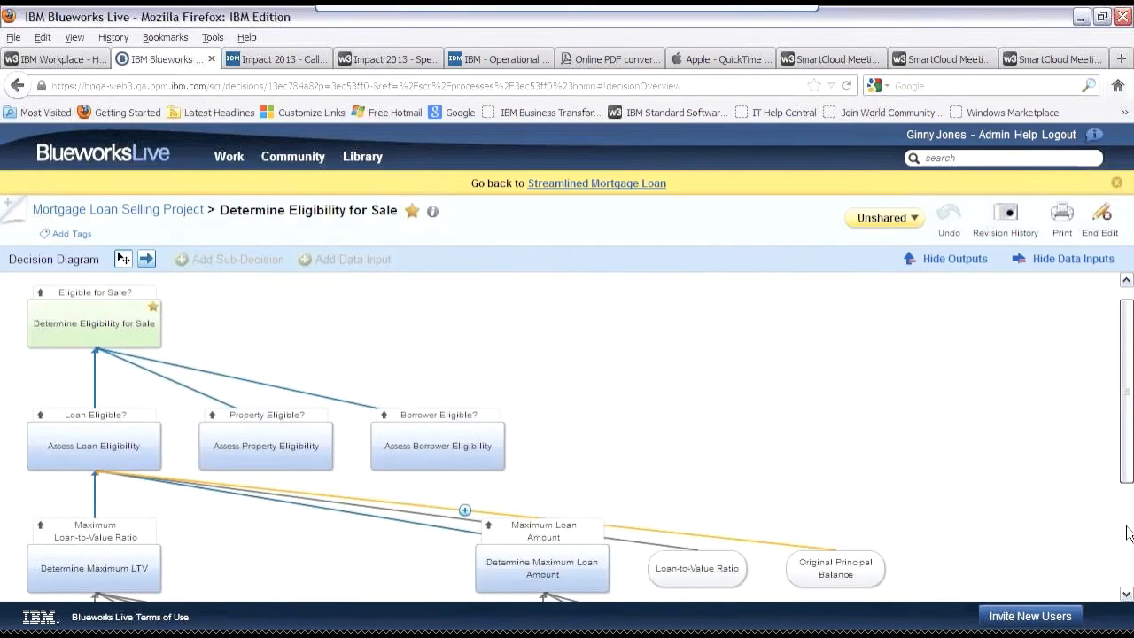
scroll(1129, 409, down, 1)
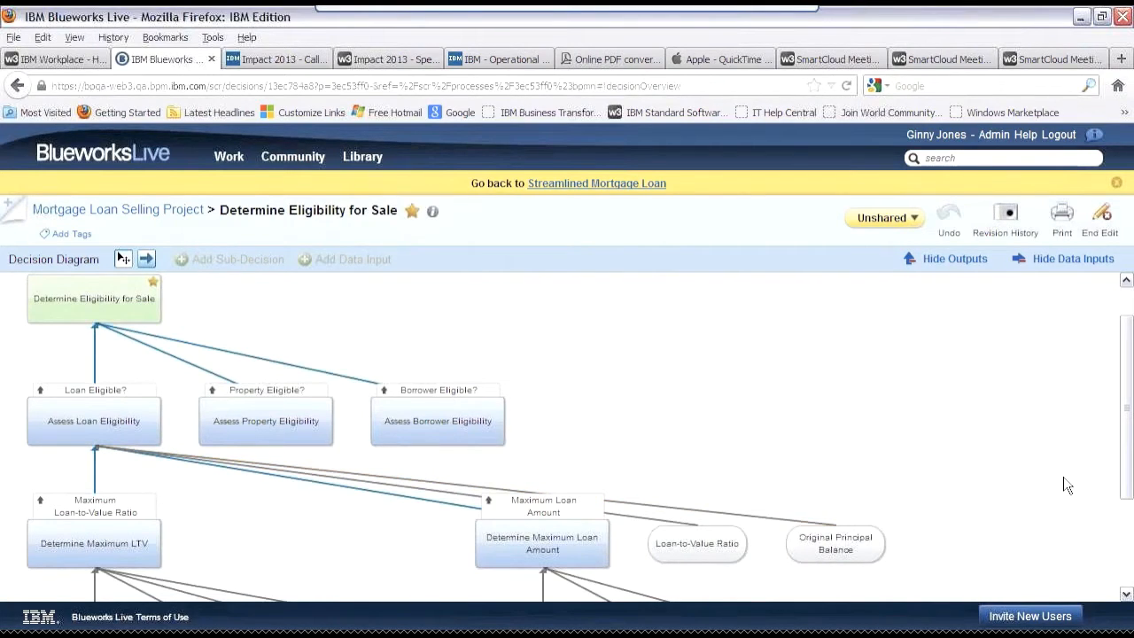
- In the Mortgage Loan Selling Project space, compose a new decision named "Determine Eligibility" and give it the output "Eligible for Sale?"
click(623, 183)
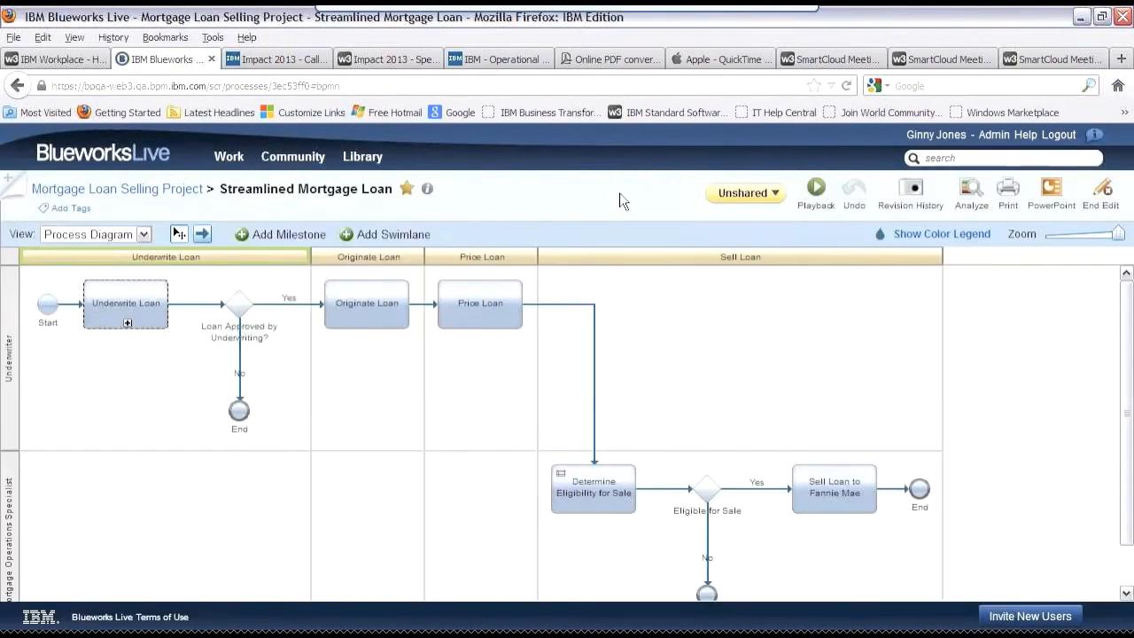
click(117, 189)
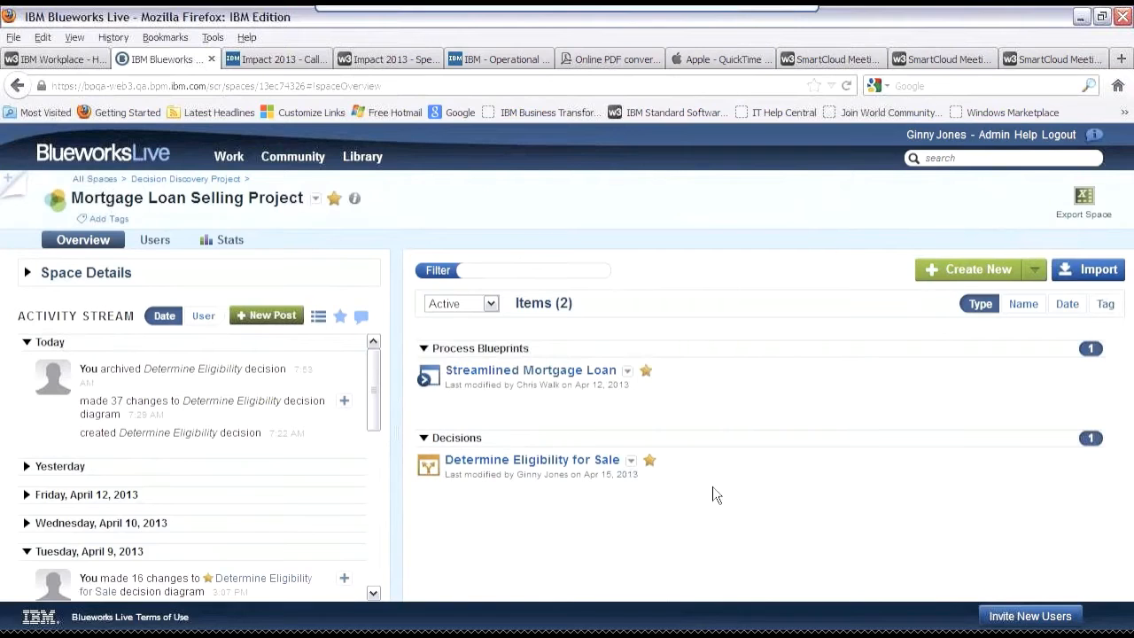
click(944, 270)
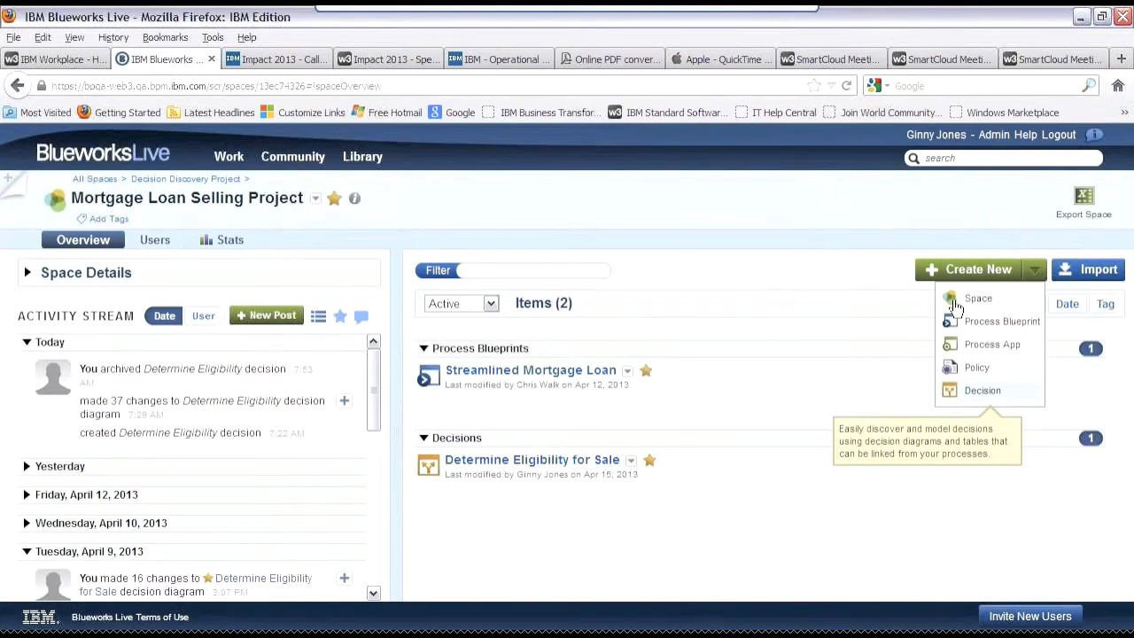
click(979, 397)
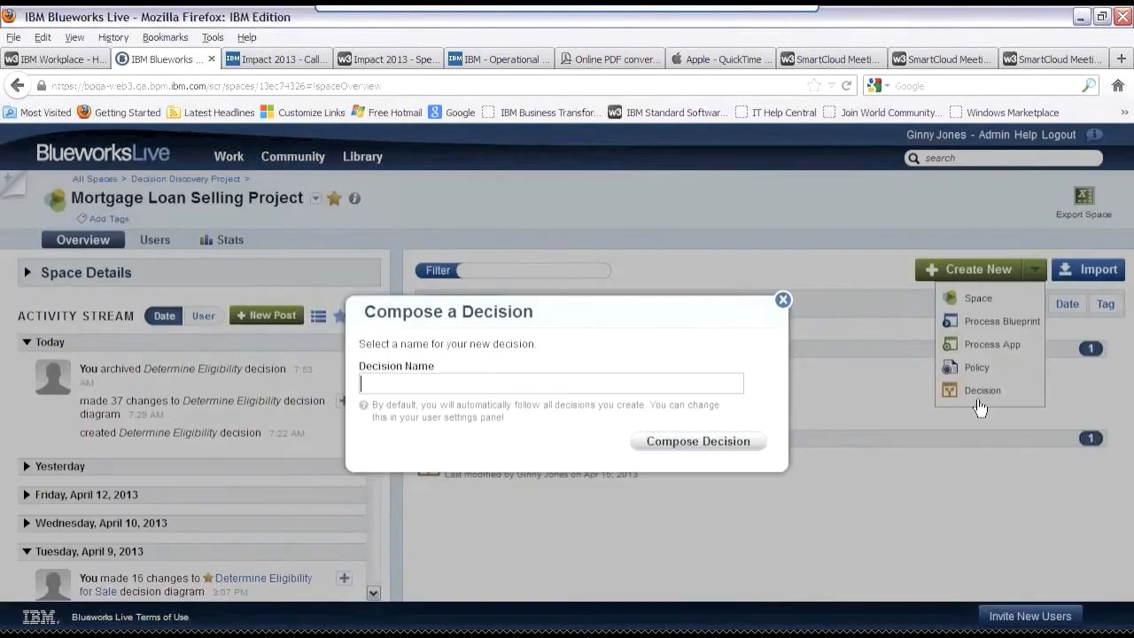
click(425, 391)
text(Determine)
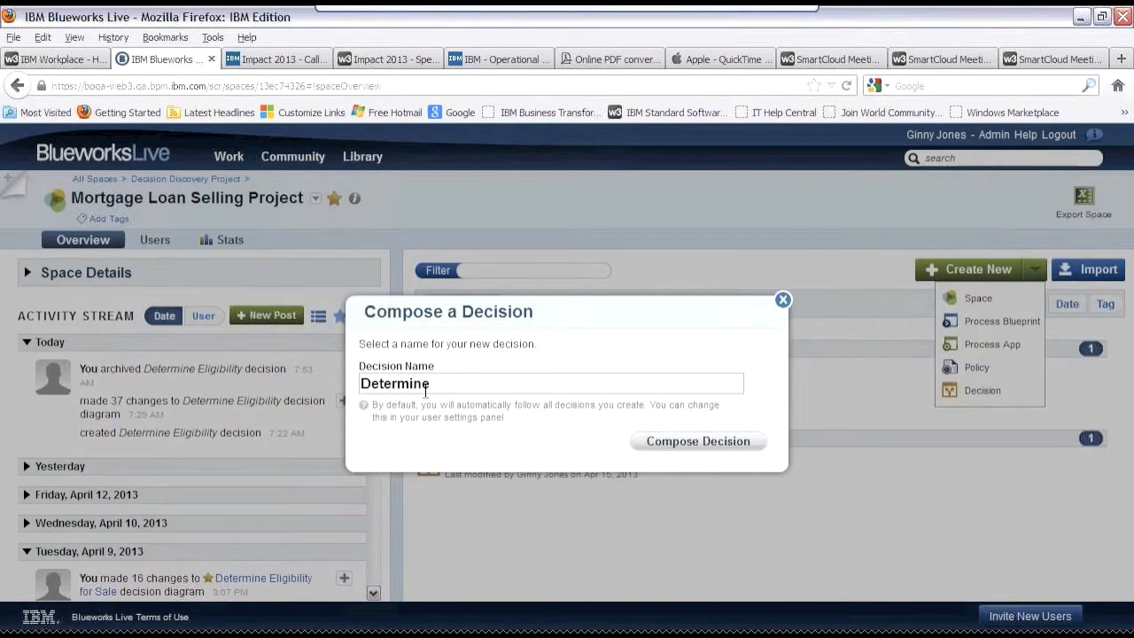
text( Eligibility)
click(710, 455)
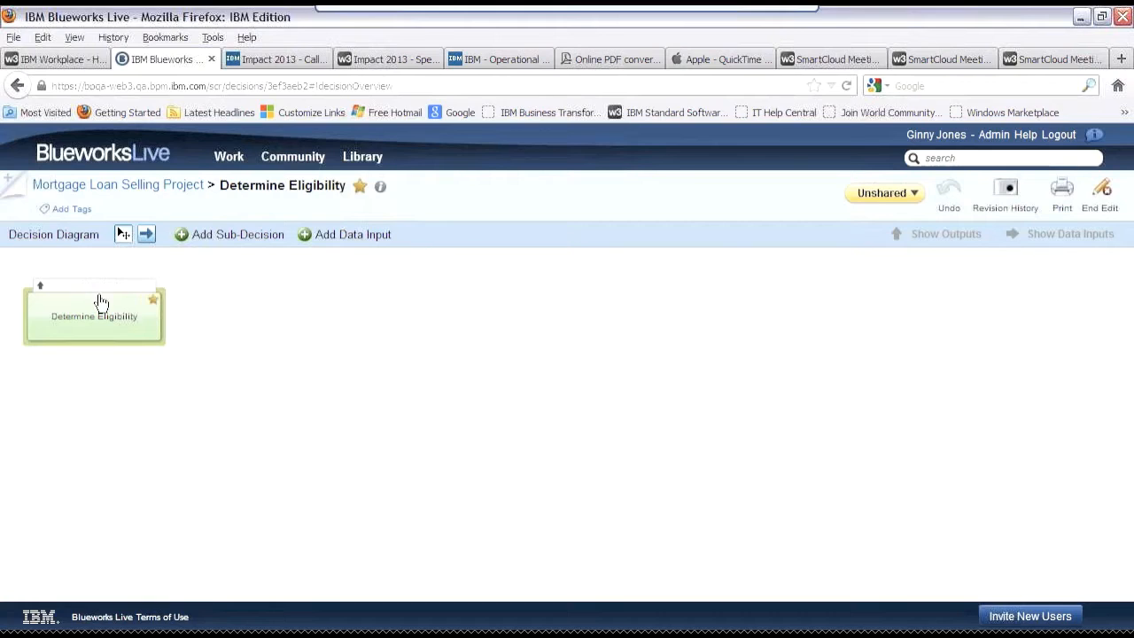
text(Eligible for Sale?)
- Add a sub-decision "Assess Loan Eligibility" under "Determine Eligibility" with the output "Loan Eligible?"
click(137, 333)
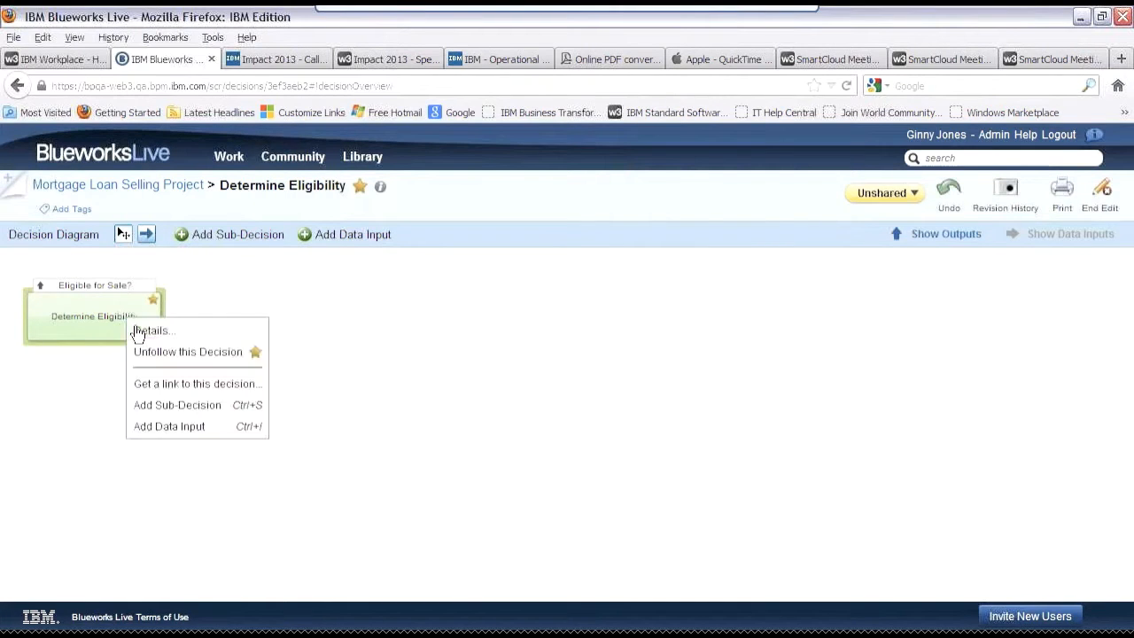
key(ctrl+s)
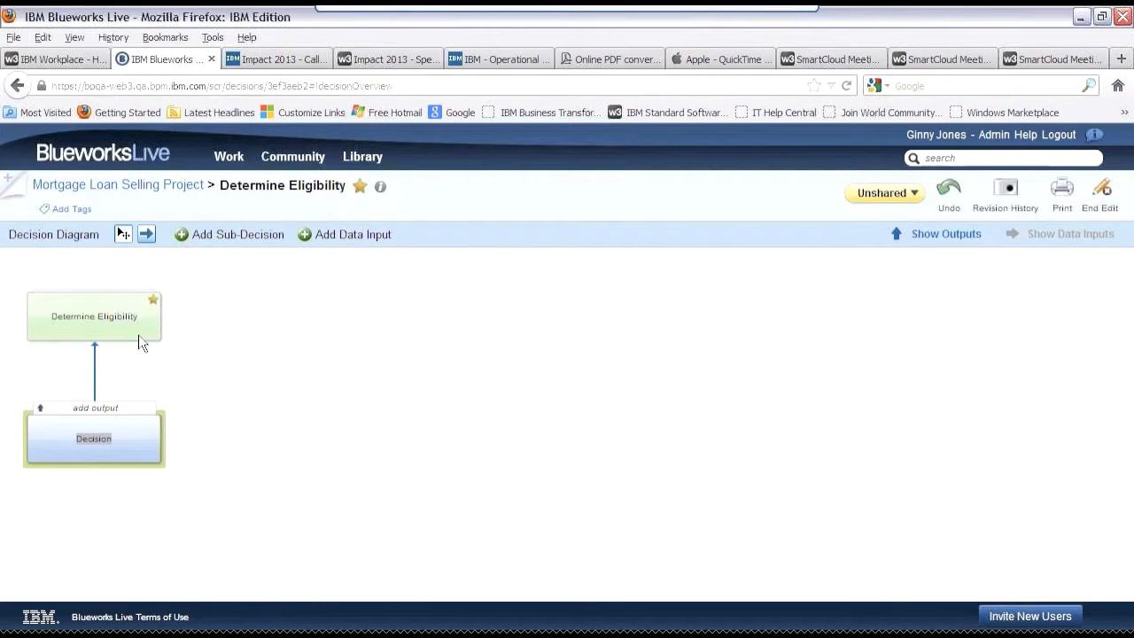
text(Assess Loan Eligibility)
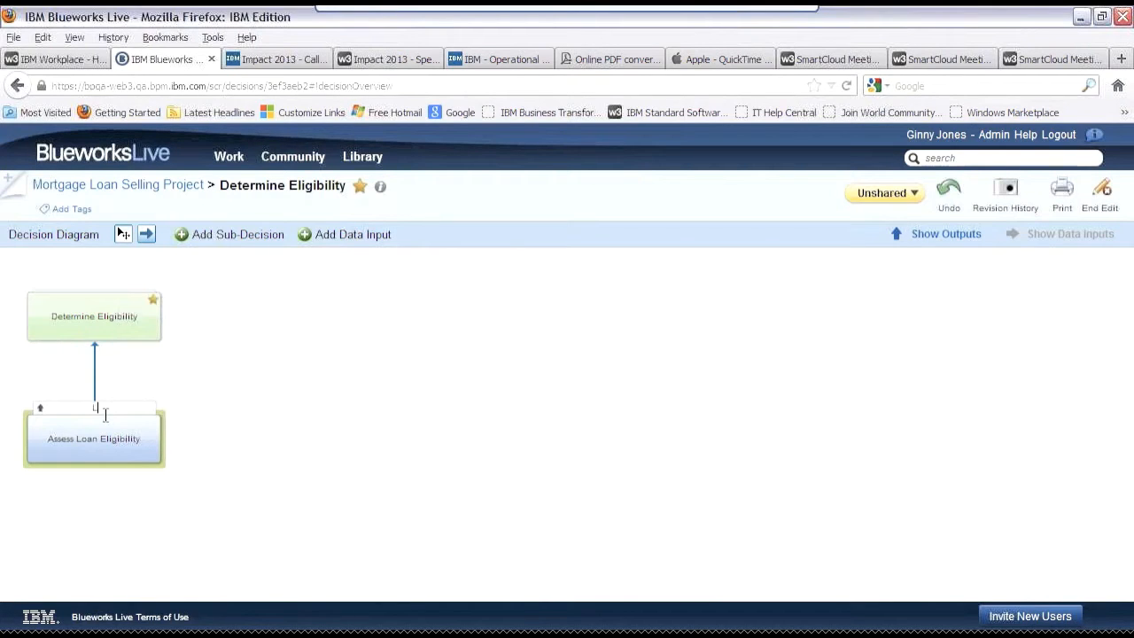
text(Loan Eligible?)
- Add a second sub-decision "Assess Property Eligibility" under "Determine Eligibility" with the output "Propertyu Eligible?"
click(137, 334)
right_click(137, 338)
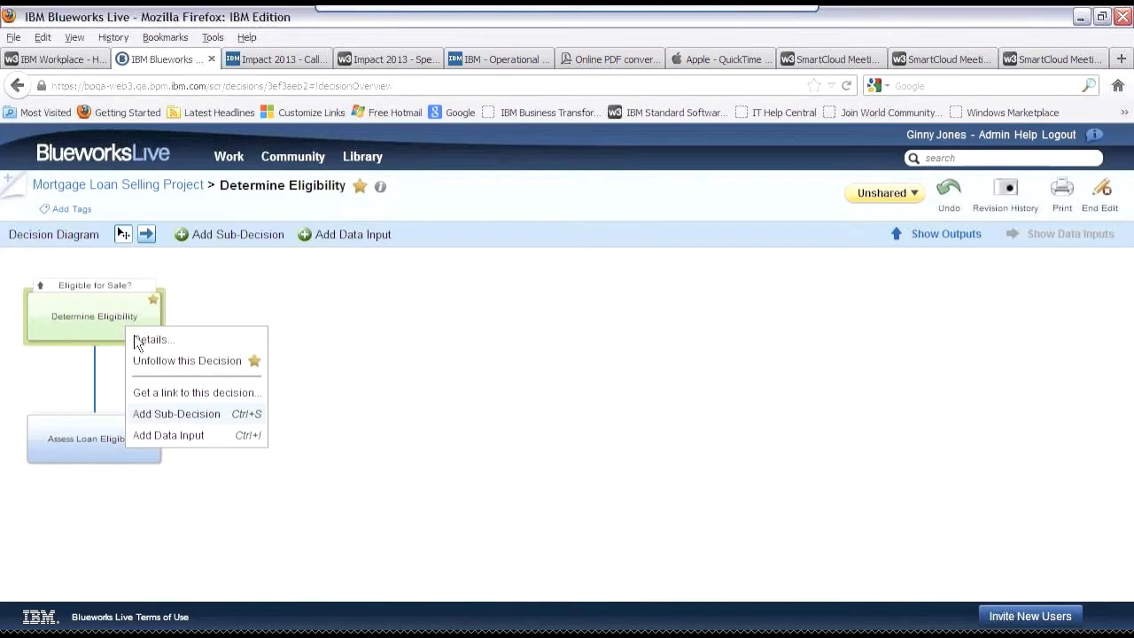
click(176, 413)
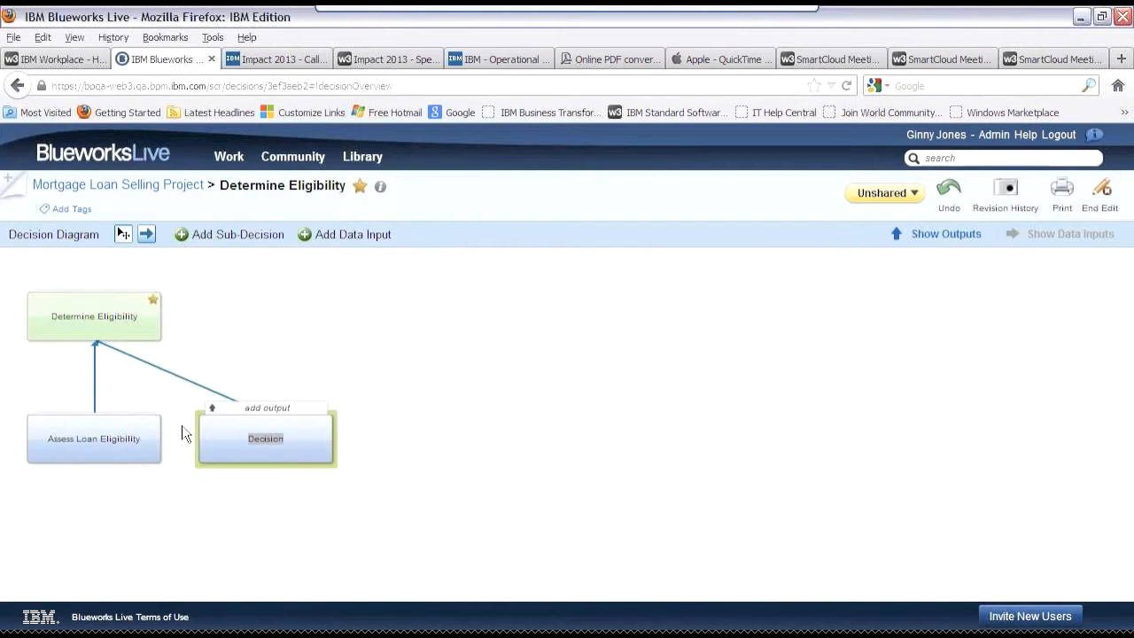
text(Assess Property Eligibility)
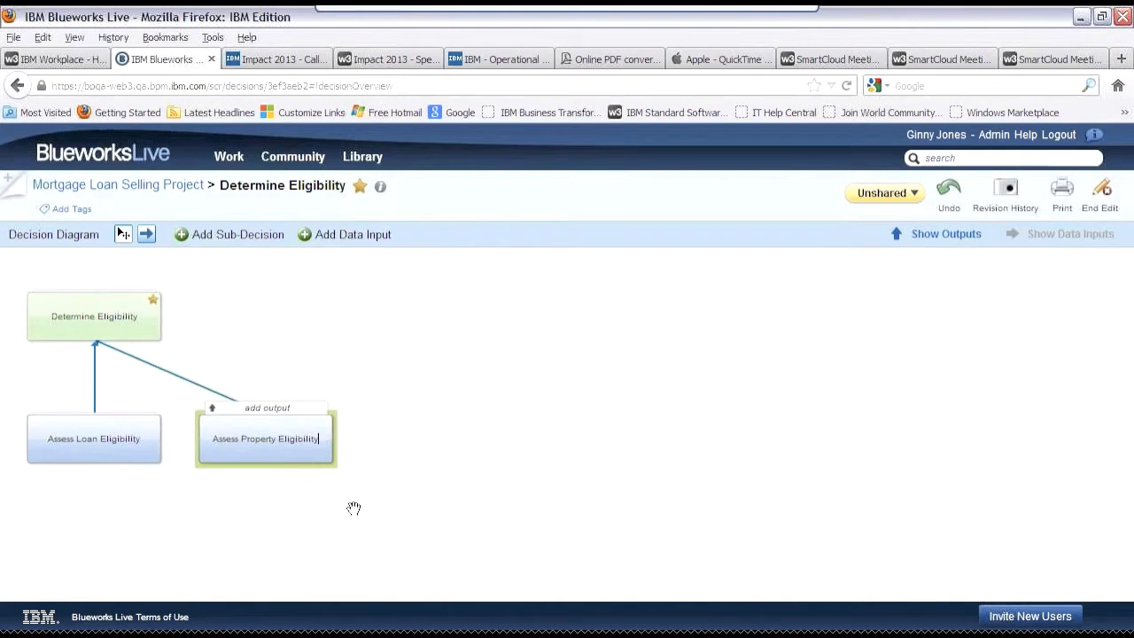
key(Tab)
text(Propertyu El)
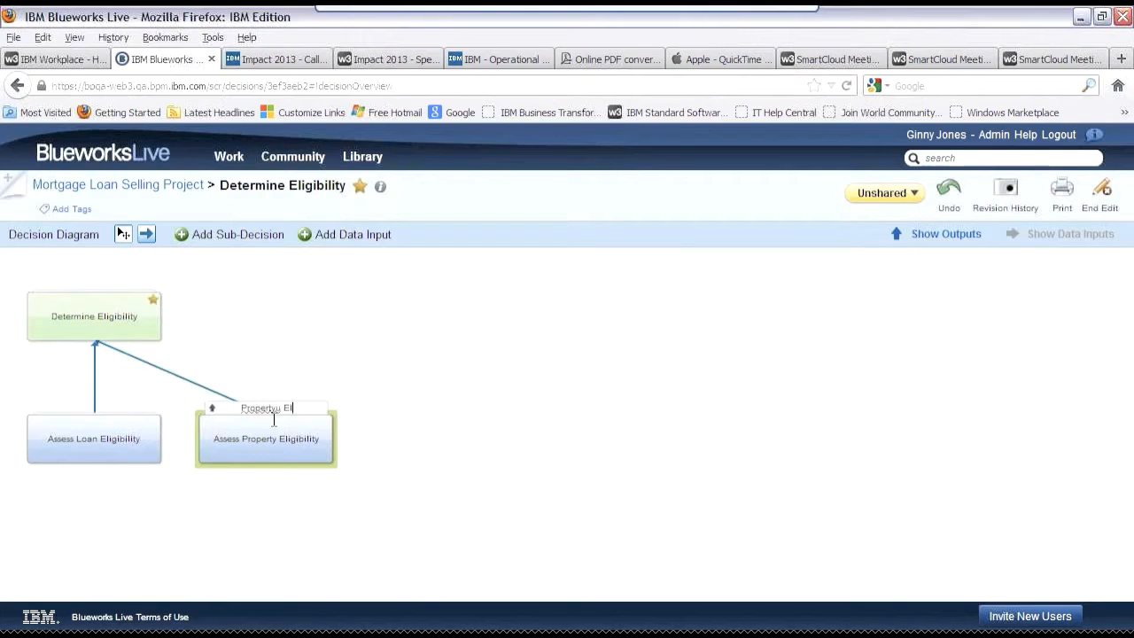
text(igible?)
click(278, 416)
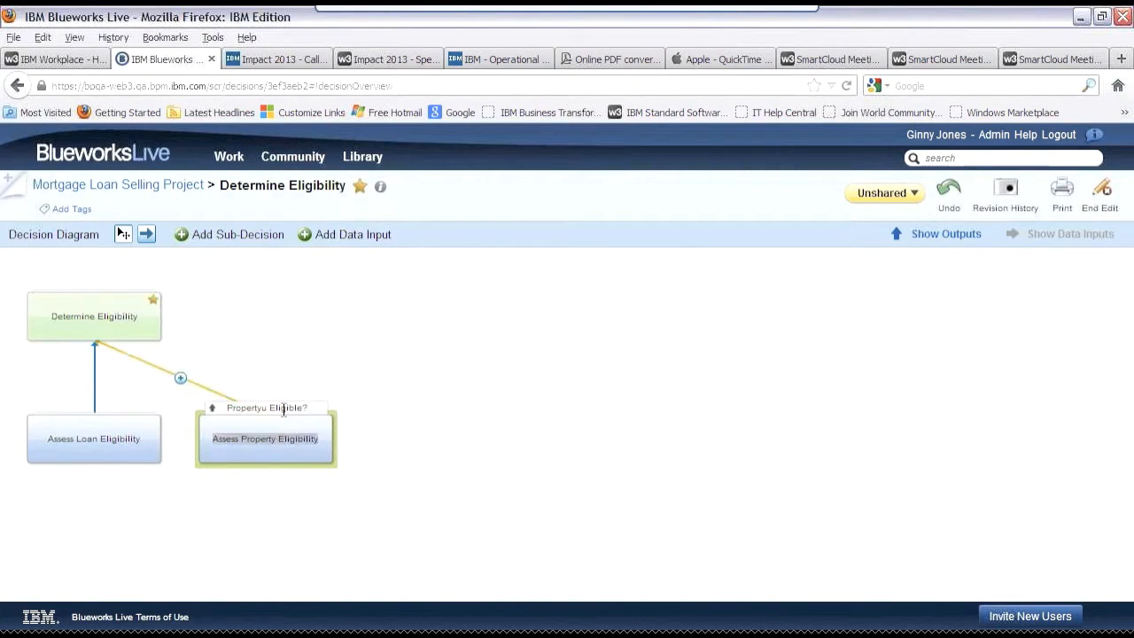
- Add a third sub-decision "Assess Borrower Eligibility" under "Determine Eligibility" with the output "Borrower Eligible?"
right_click(121, 330)
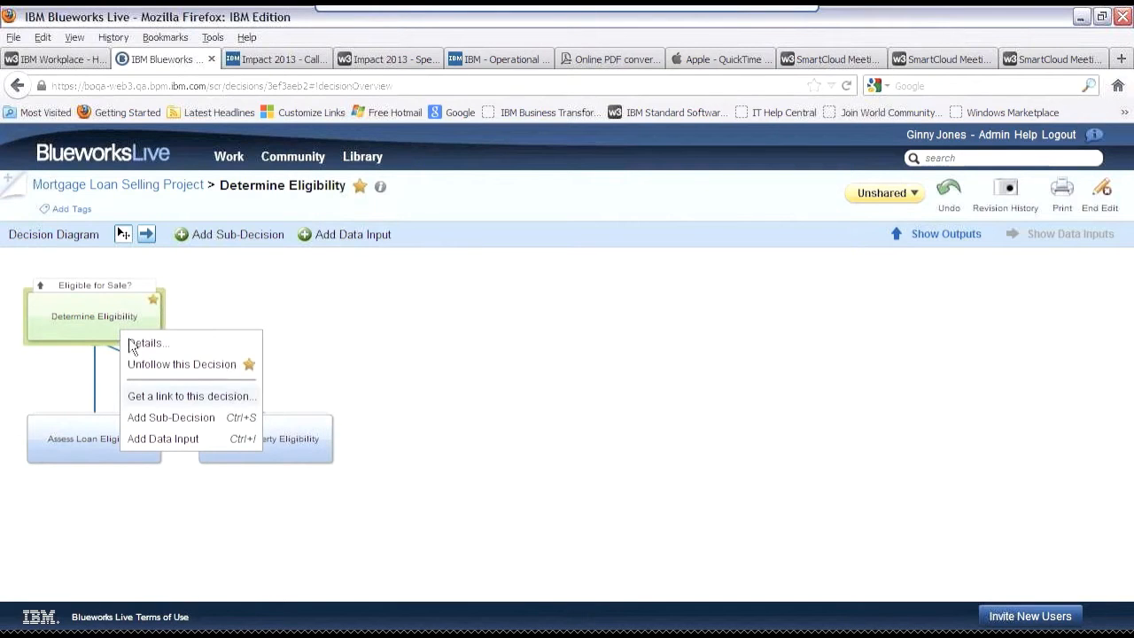
click(171, 418)
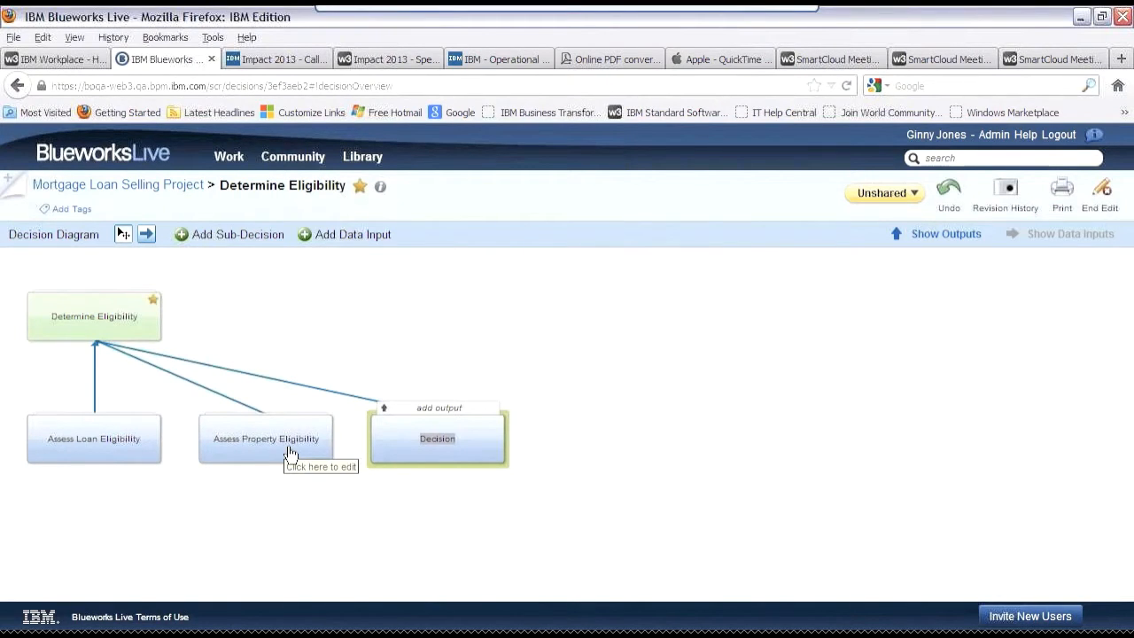
text(Assess Borrower)
text(Eligibility)
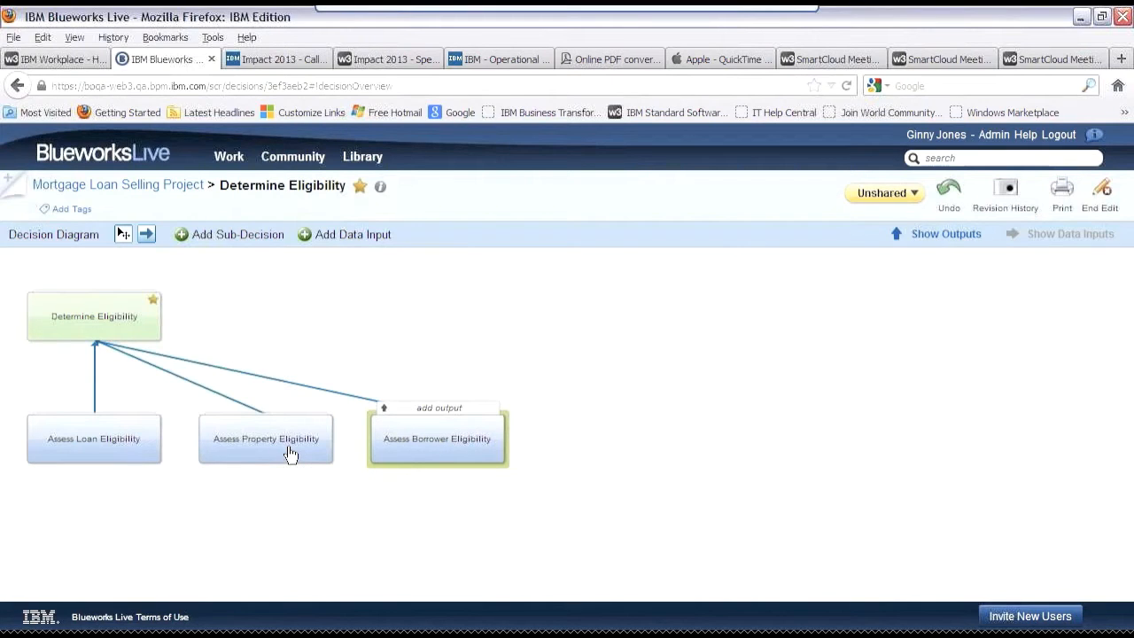
click(440, 410)
text(Borrower Eligible?)
click(76, 338)
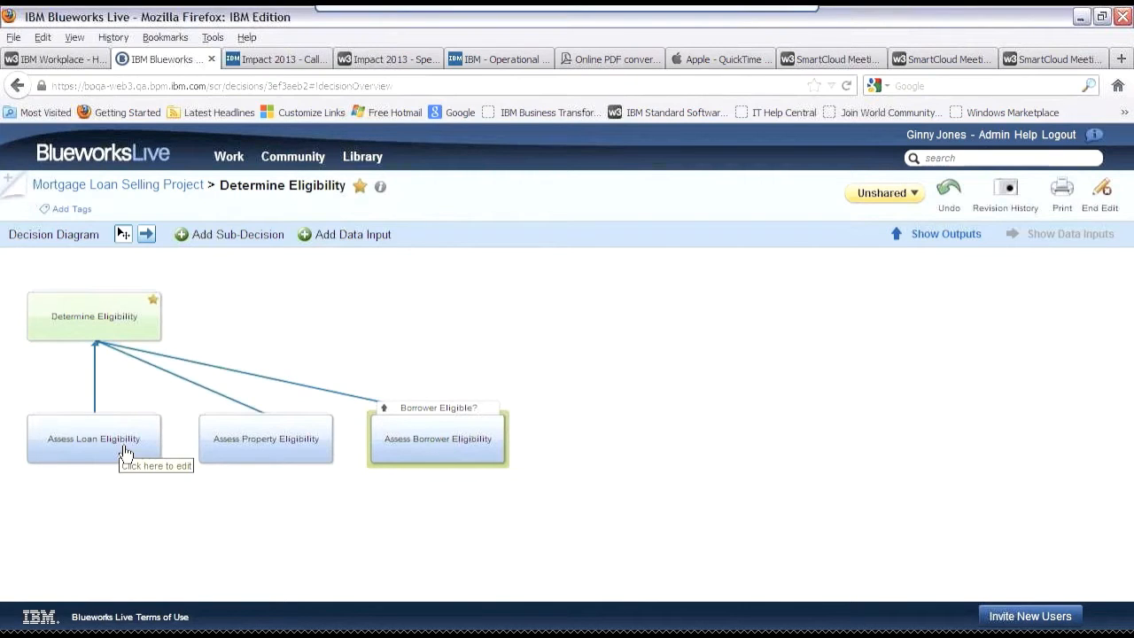
- Add a sub-decision "Determine Max LTV" under "Assess Loan Eligibility" with the output "Max LTV"
right_click(124, 451)
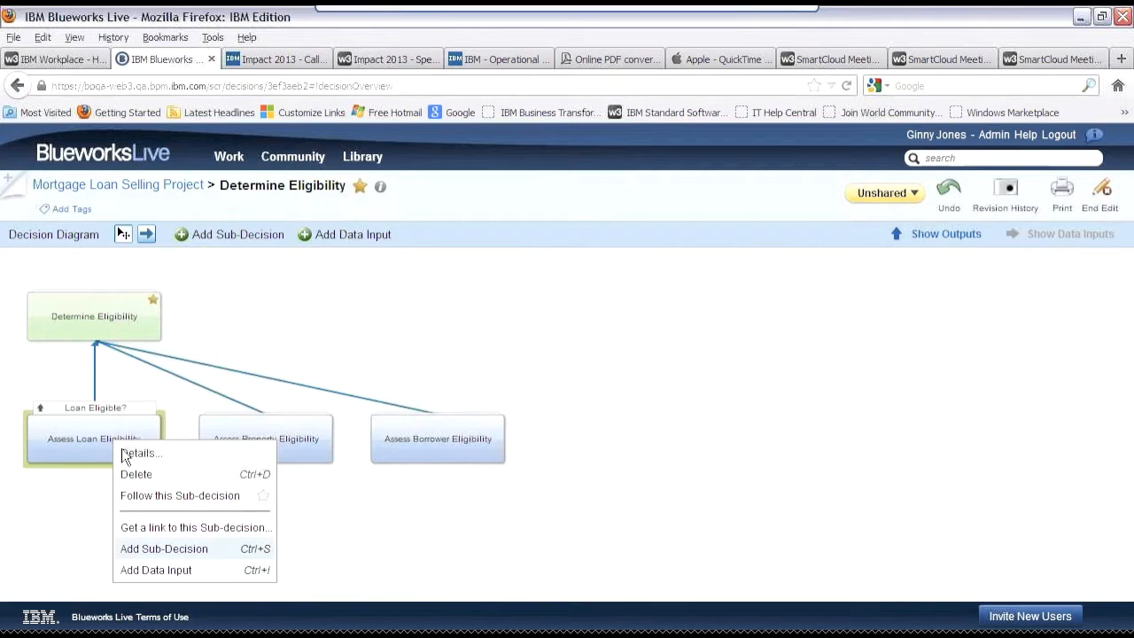
click(168, 548)
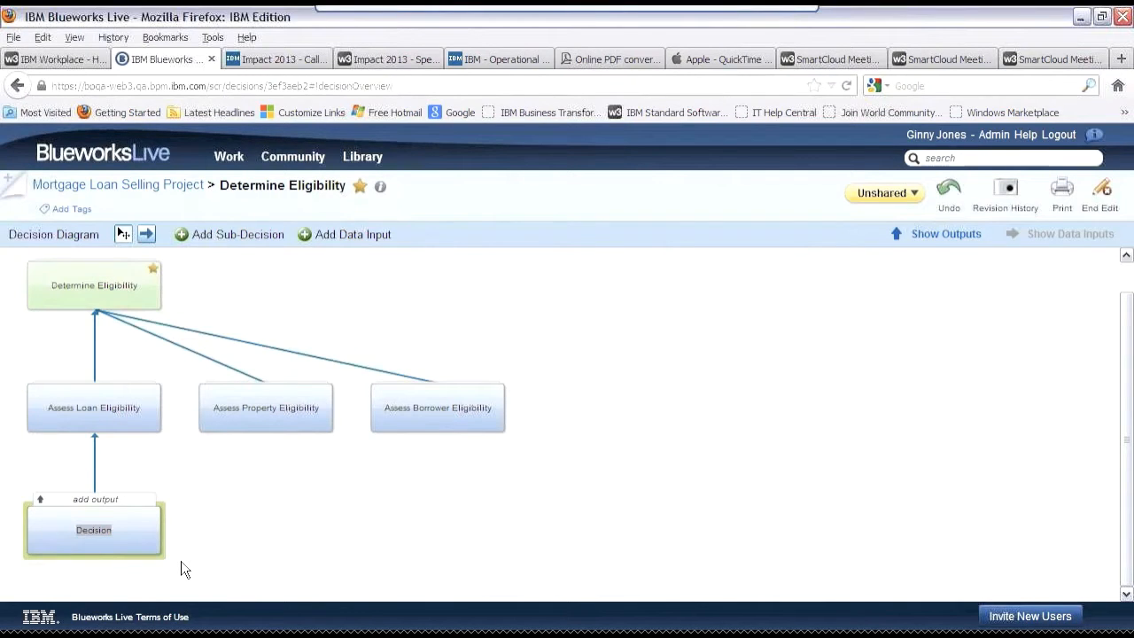
text(Determine Max LTV)
click(122, 517)
text(Ma)
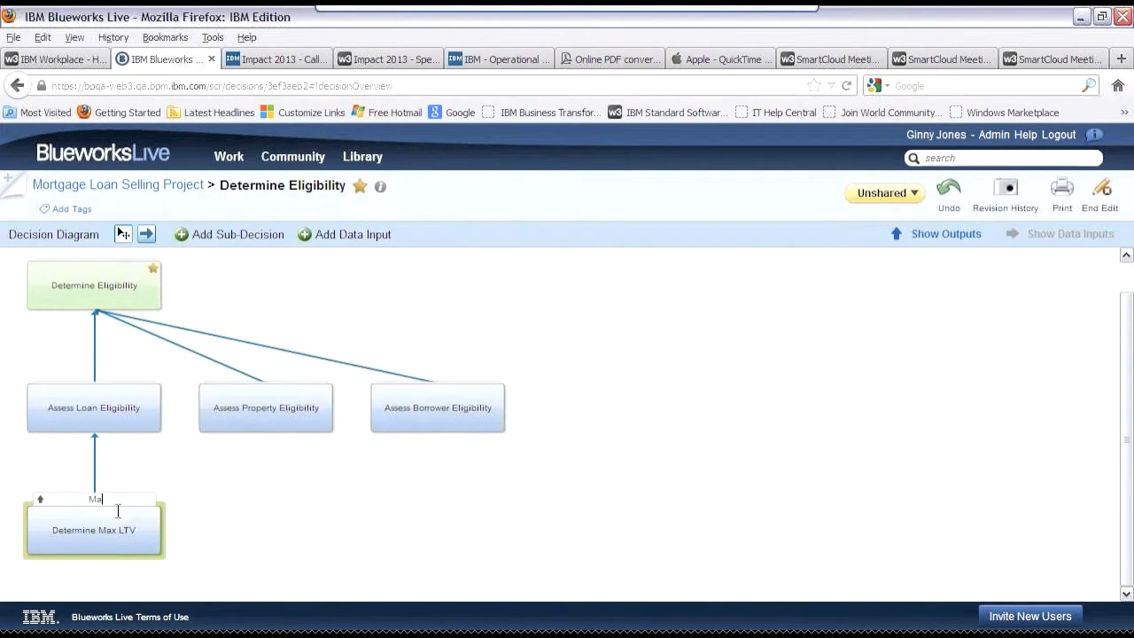
text(x LTV)
- Add a data input named "Loan-to-value Ratio" to the "Assess Loan Eligibility" sub-decision
right_click(121, 399)
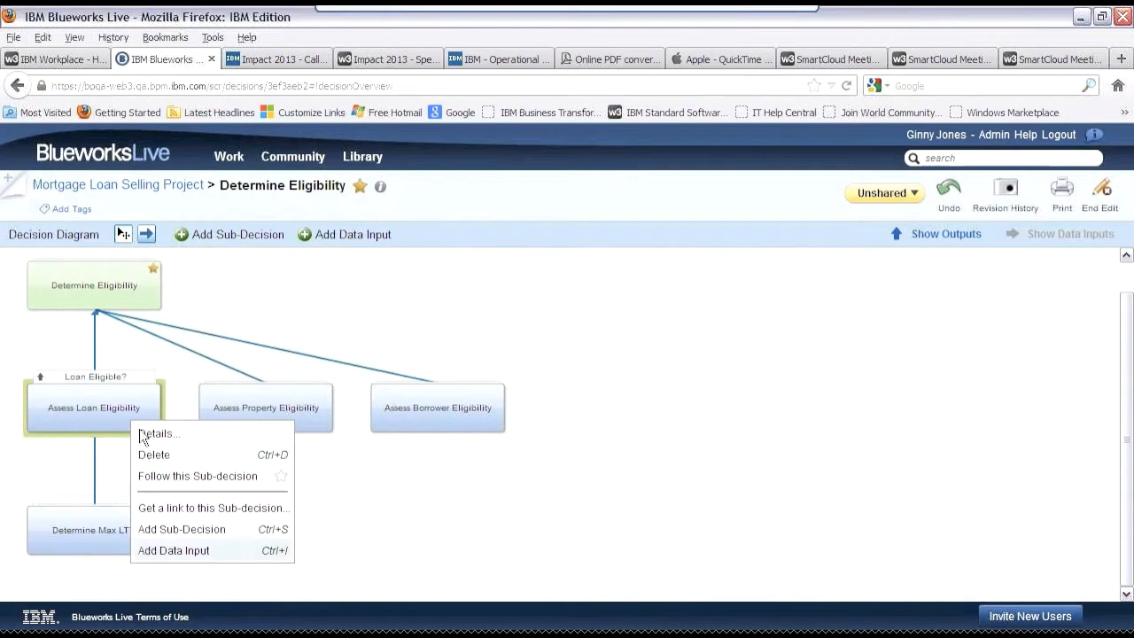
click(202, 550)
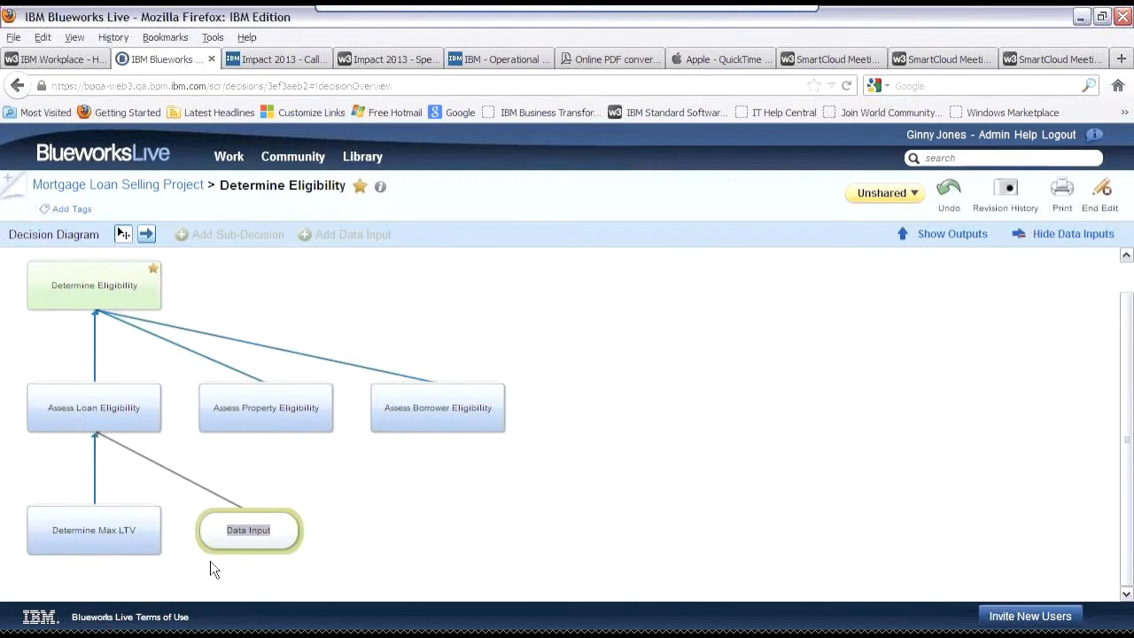
text(Loan-to-value Ratio)
- Add a data input named "Original Principle Balance" to the "Assess Loan Eligibility" sub-decision
right_click(151, 421)
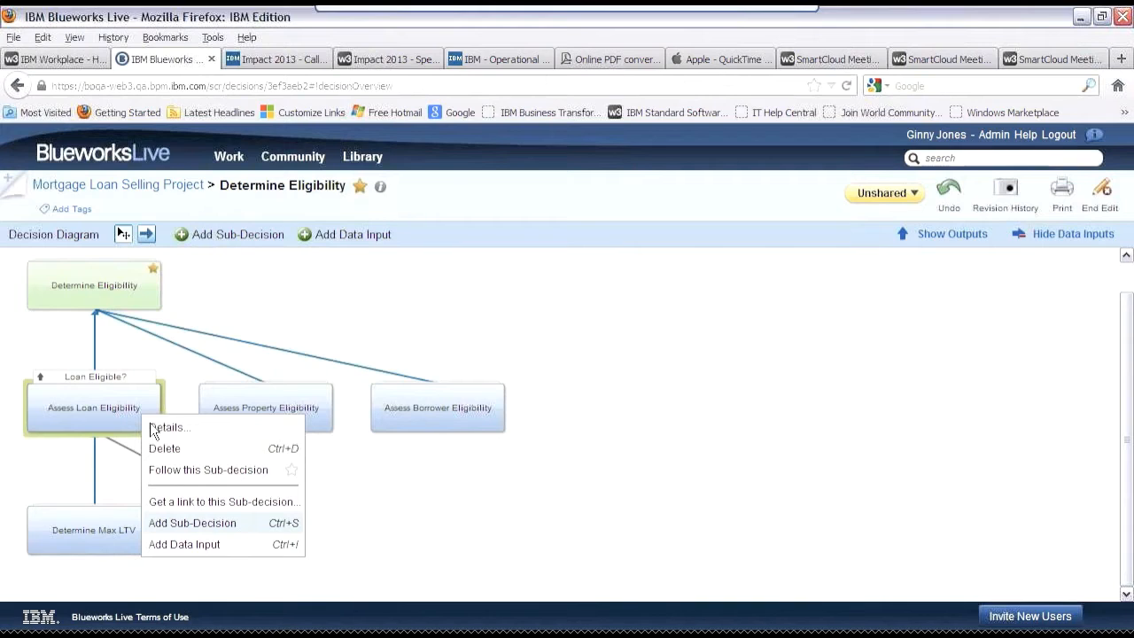
click(205, 537)
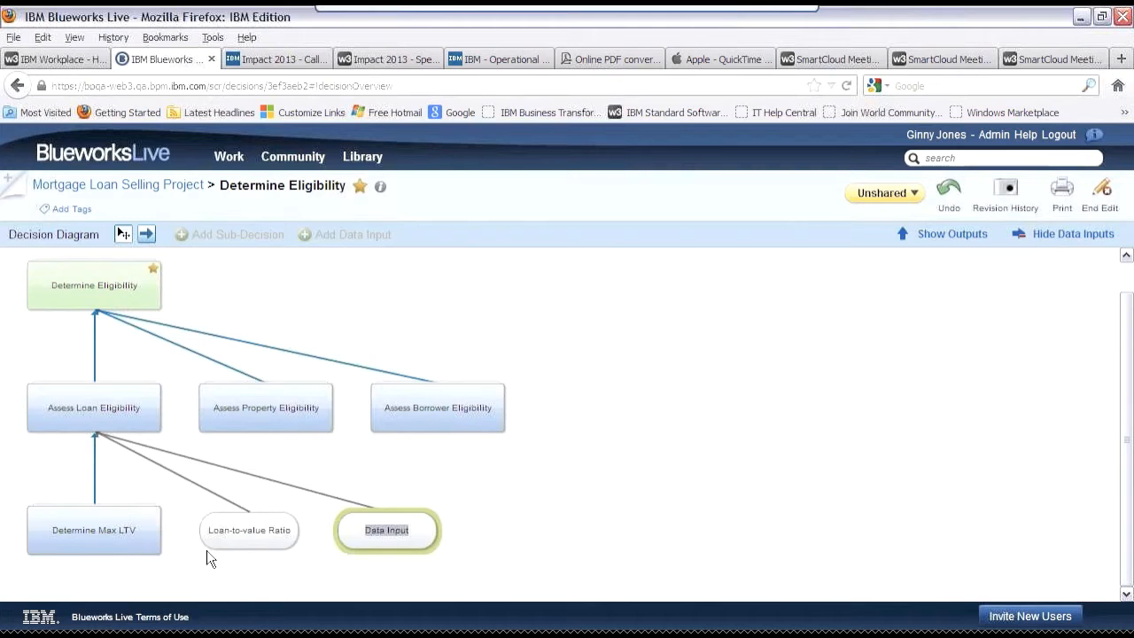
text(Original Principle Balance)
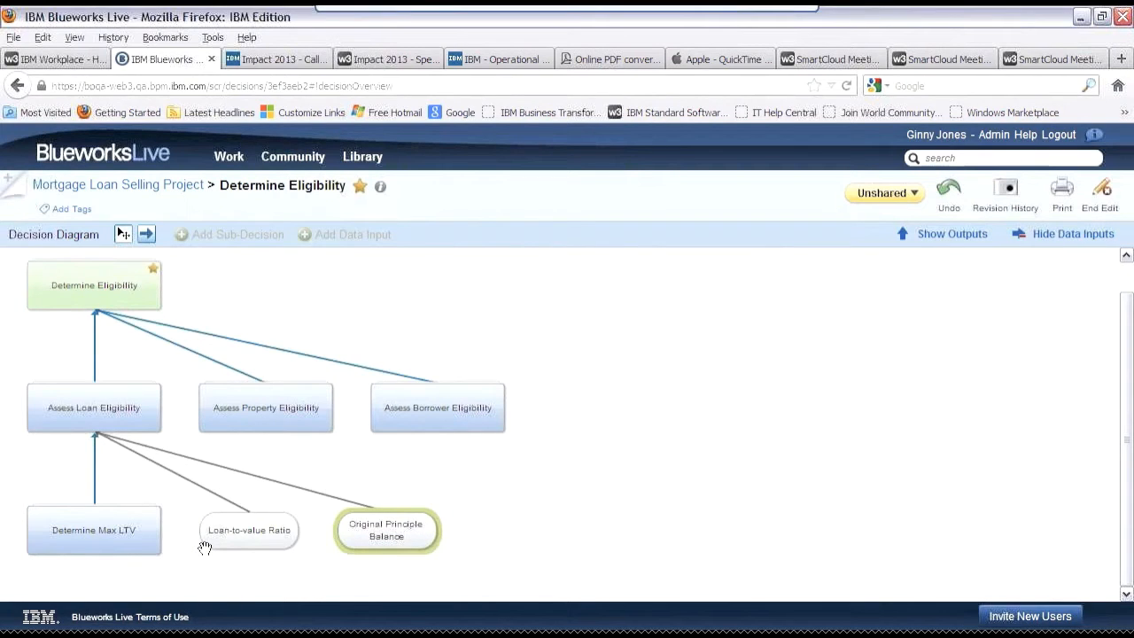
- Add a sub-decision "Determine Max Loan Amount" under "Assess Loan Eligibility" with the output "Max Loan Amount"
right_click(93, 424)
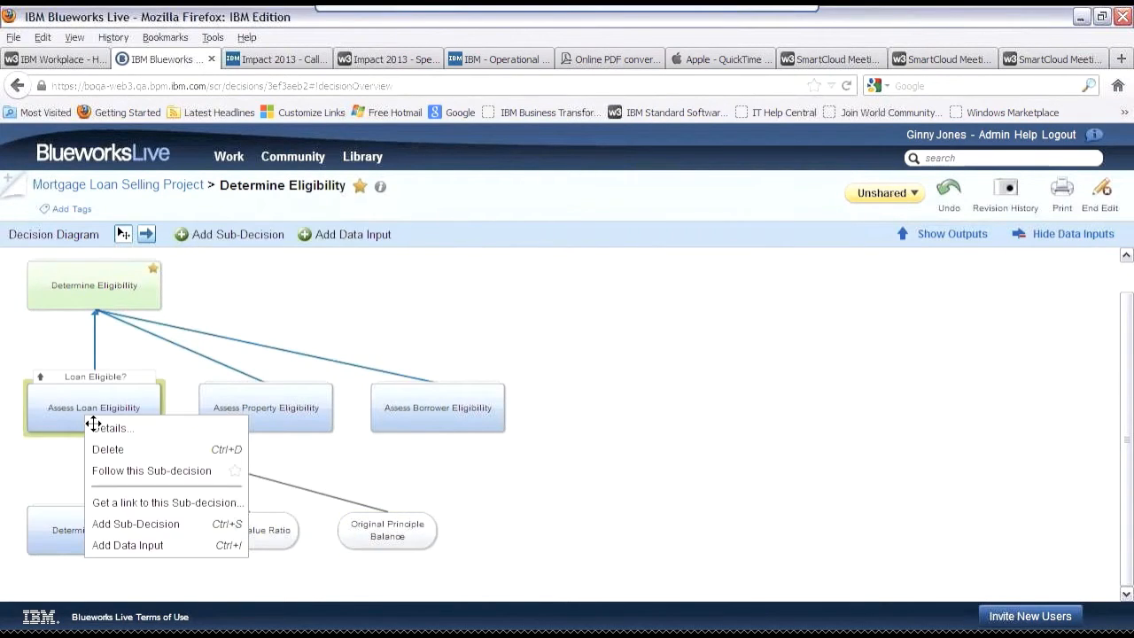
click(147, 526)
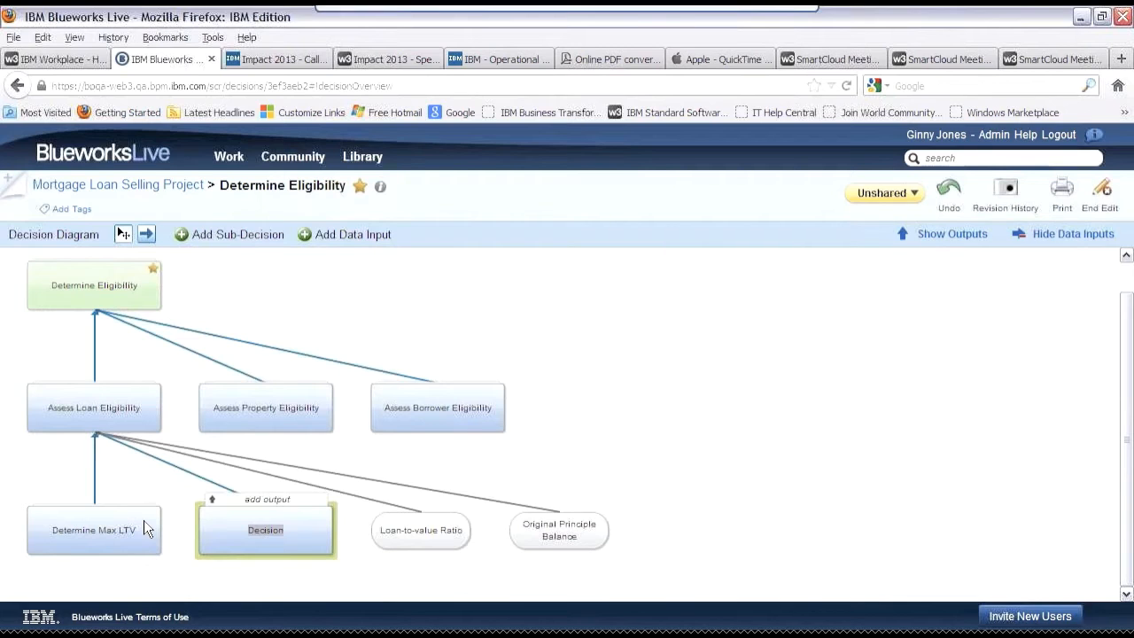
text(Determine Max Loan Amount)
click(271, 500)
text(Max Loan Amount)
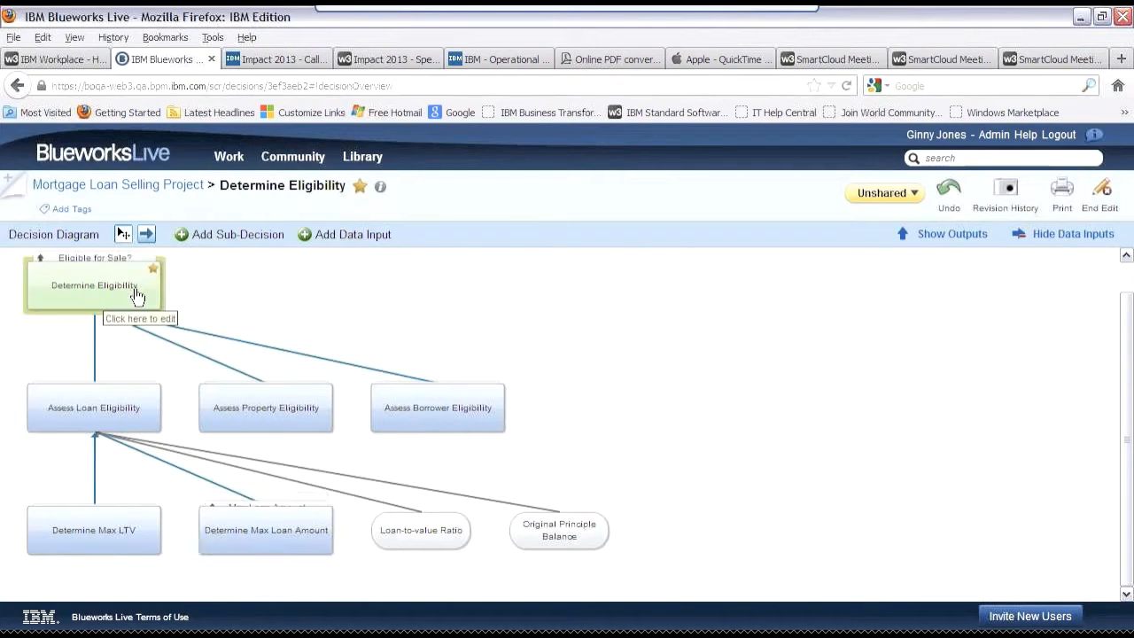
- Create a decision table for the top-level "Determine Eligibility" decision using its inputs and output
click(108, 304)
double_click(108, 303)
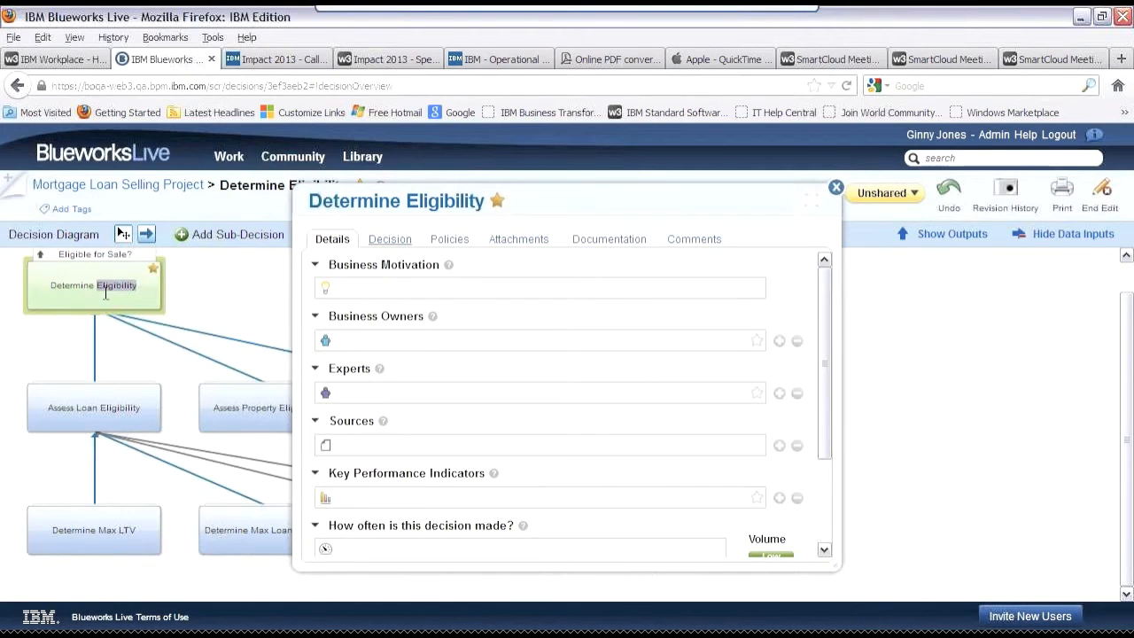
click(391, 239)
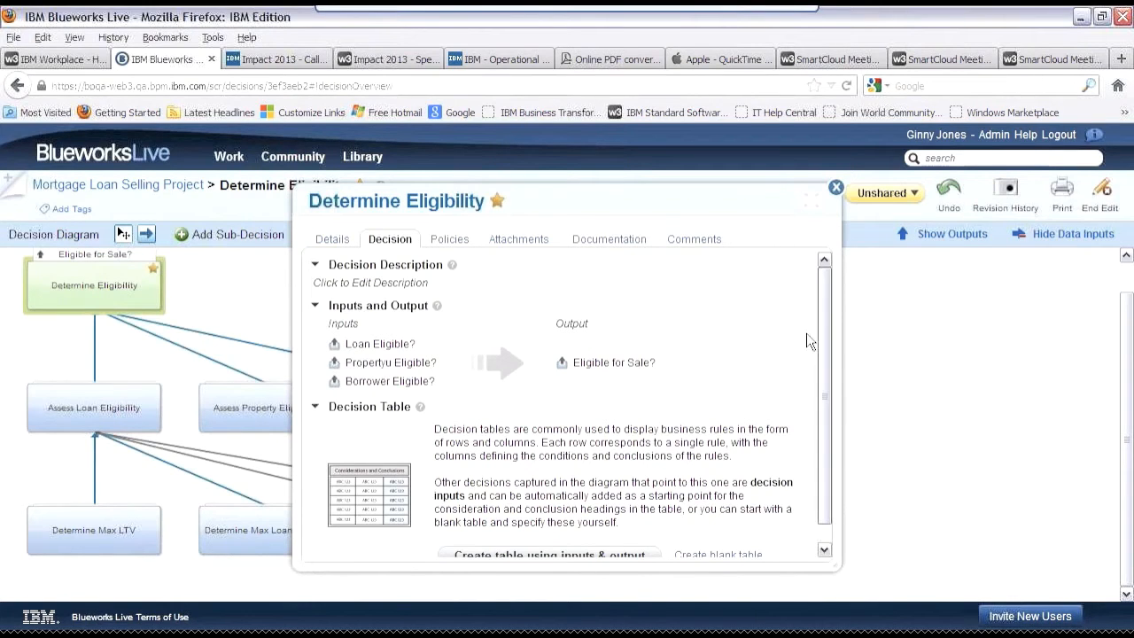
scroll(808, 342, down, 1)
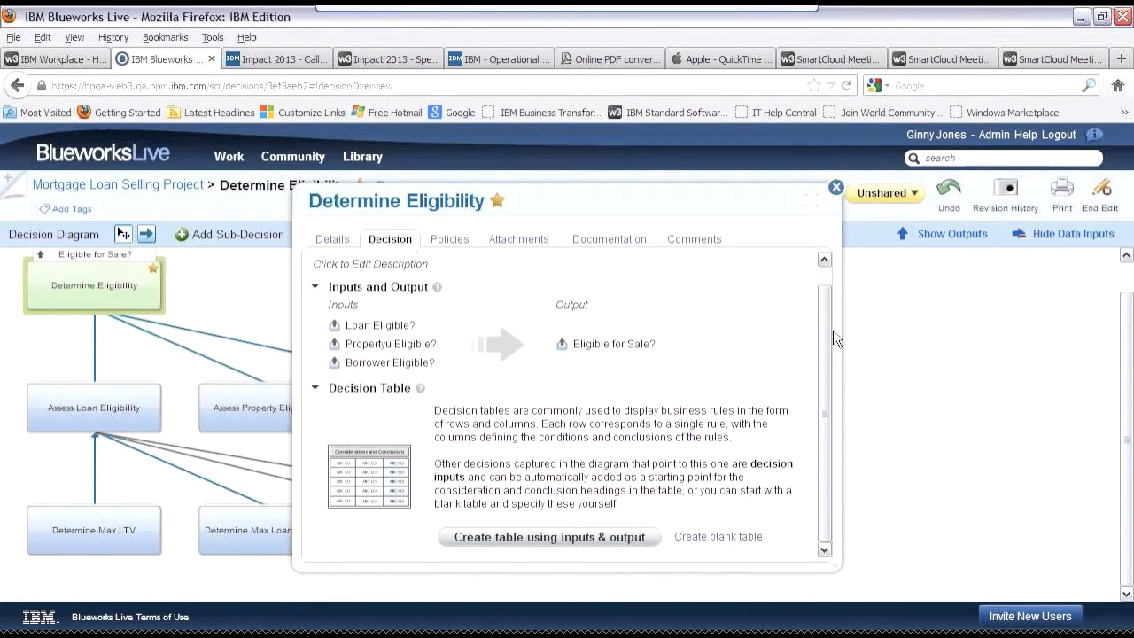
click(620, 538)
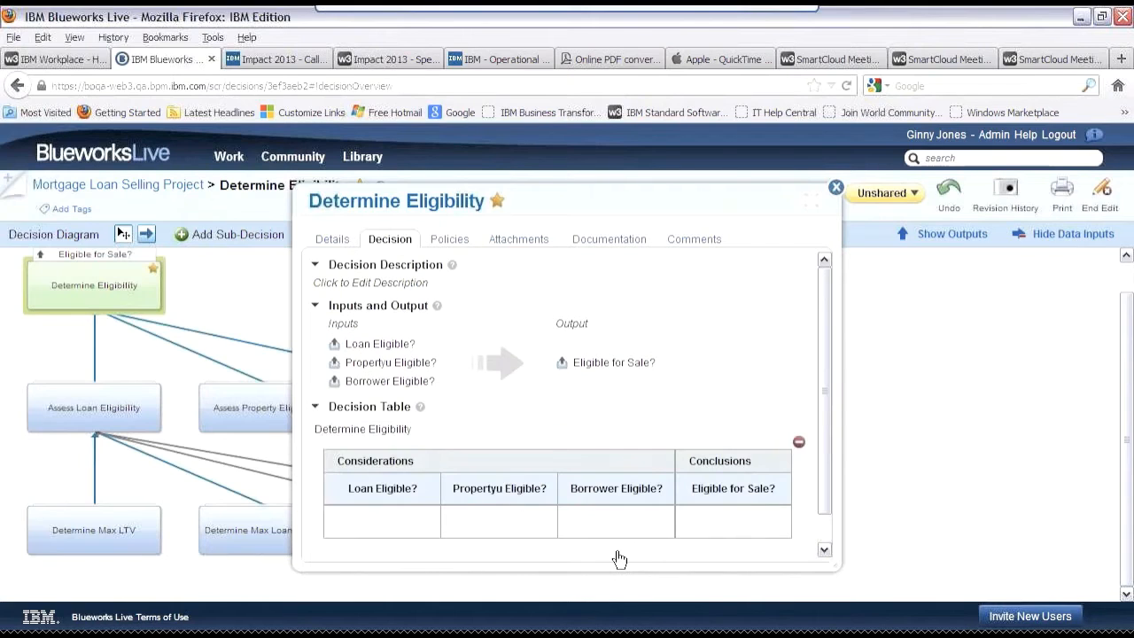
- Fill the first rule row of the decision table with "yes" for all three considerations and for the "Eligible for Sale?" conclusion
scroll(840, 377, down, 1)
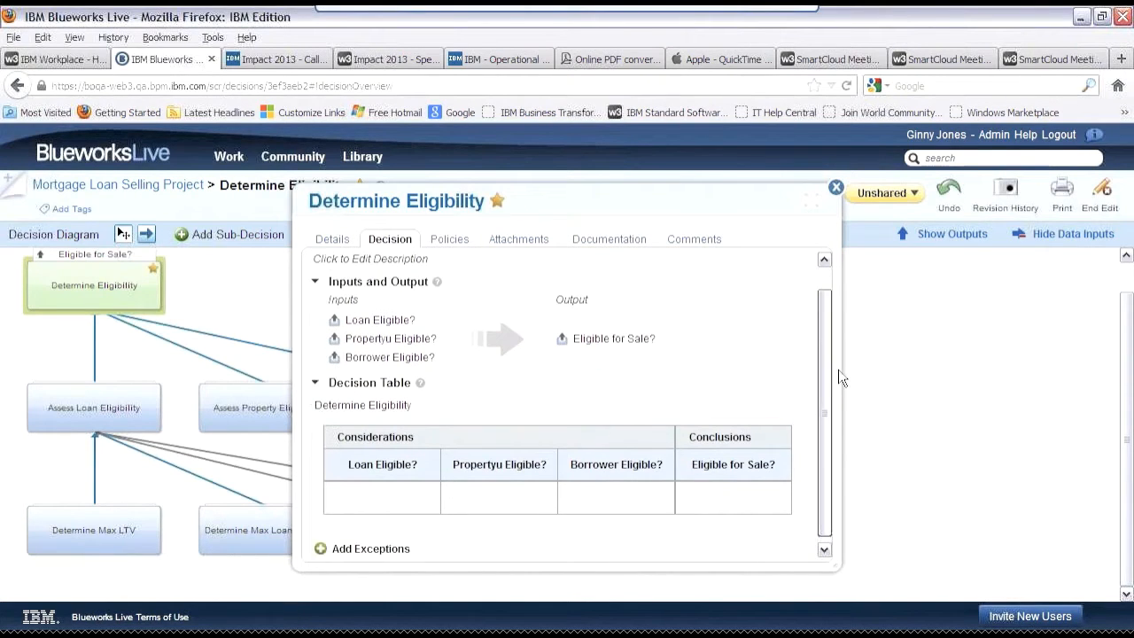
scroll(836, 403, down, 1)
click(434, 488)
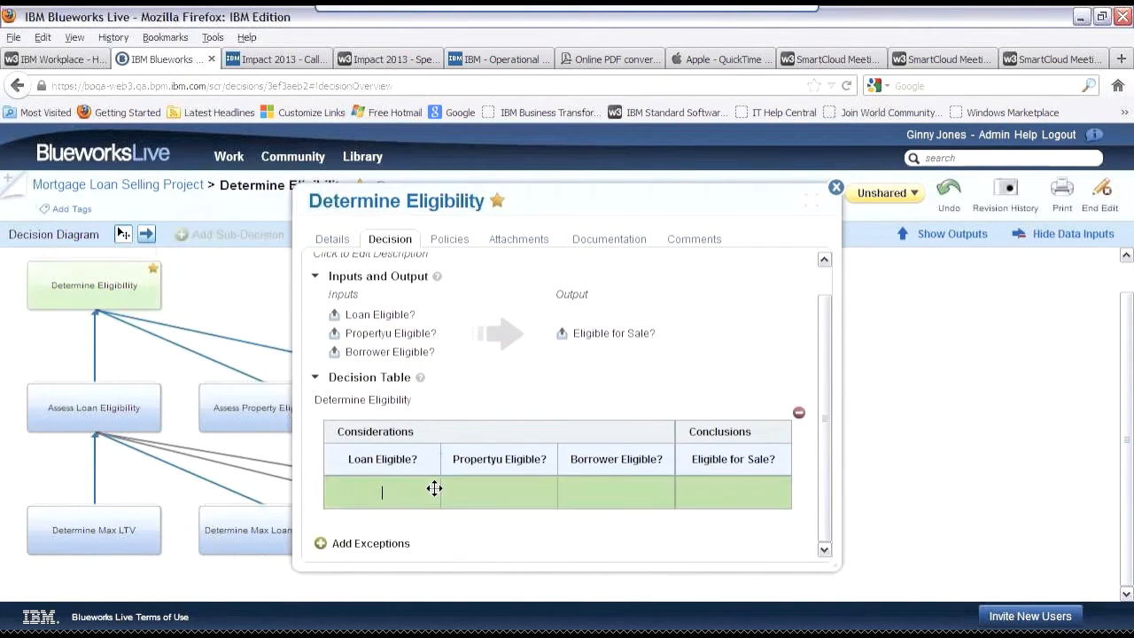
text(yes)
key(Return)
text(yes)
key(Tab)
text(yesyes)
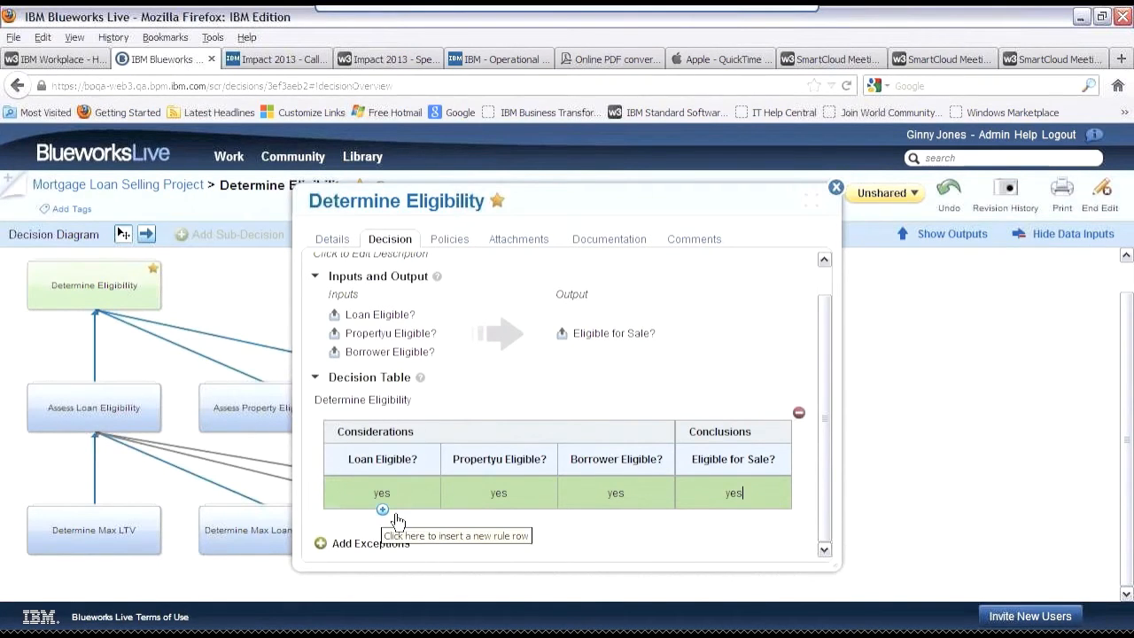
- Add a second rule row with "no" for "Loan Eligible?" and "no" for "Eligible for Sale?"
click(393, 518)
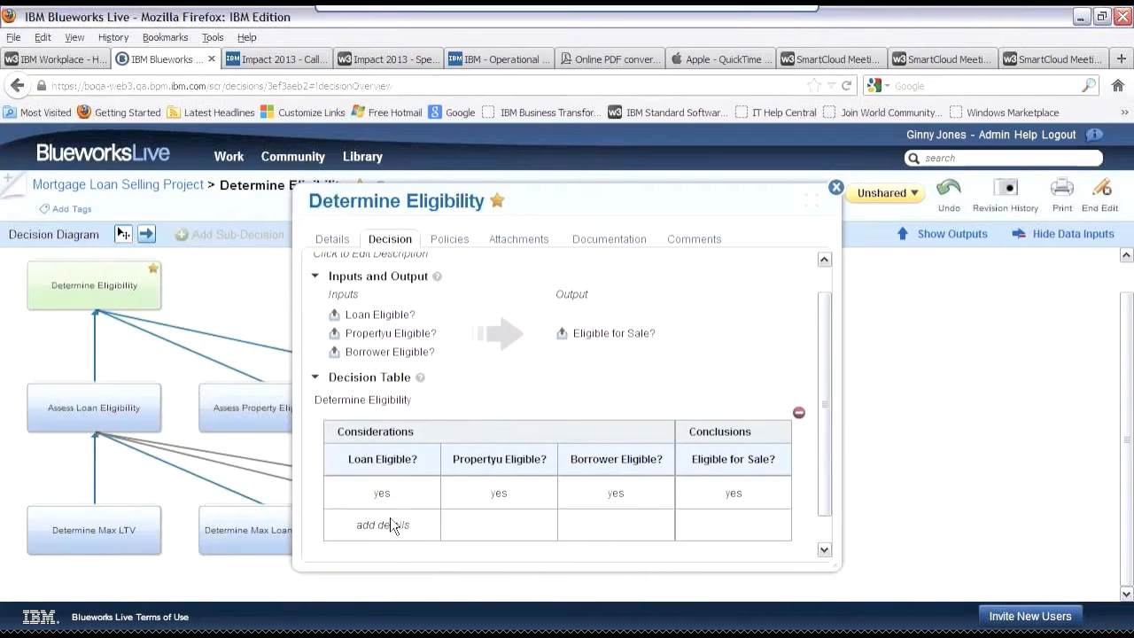
click(390, 518)
text(no)
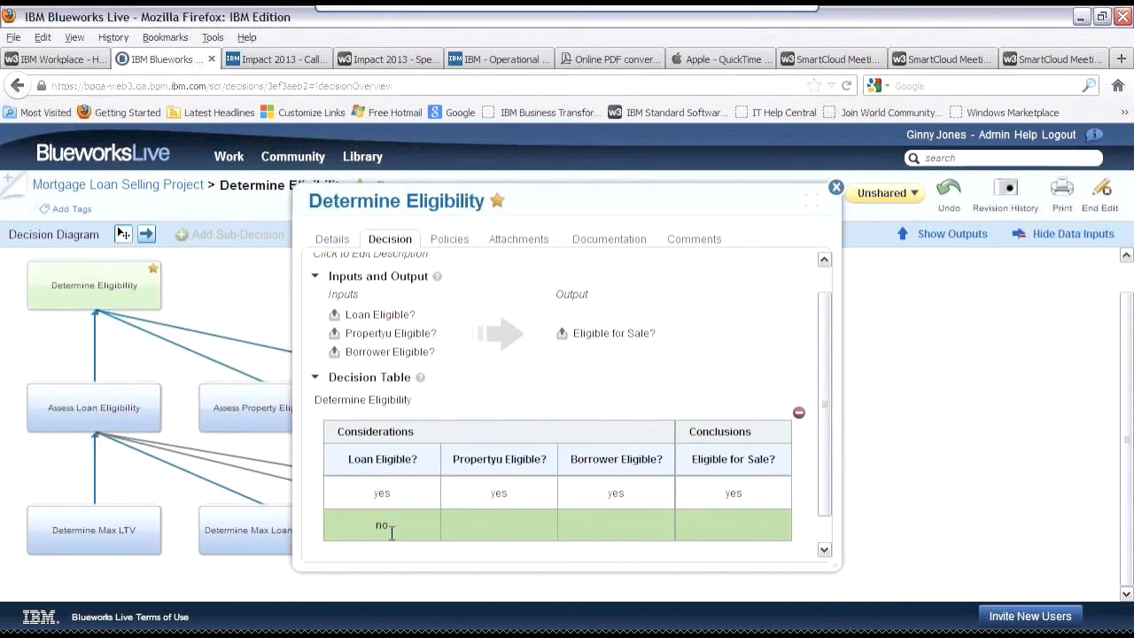
key(Tab)
key(Tab)
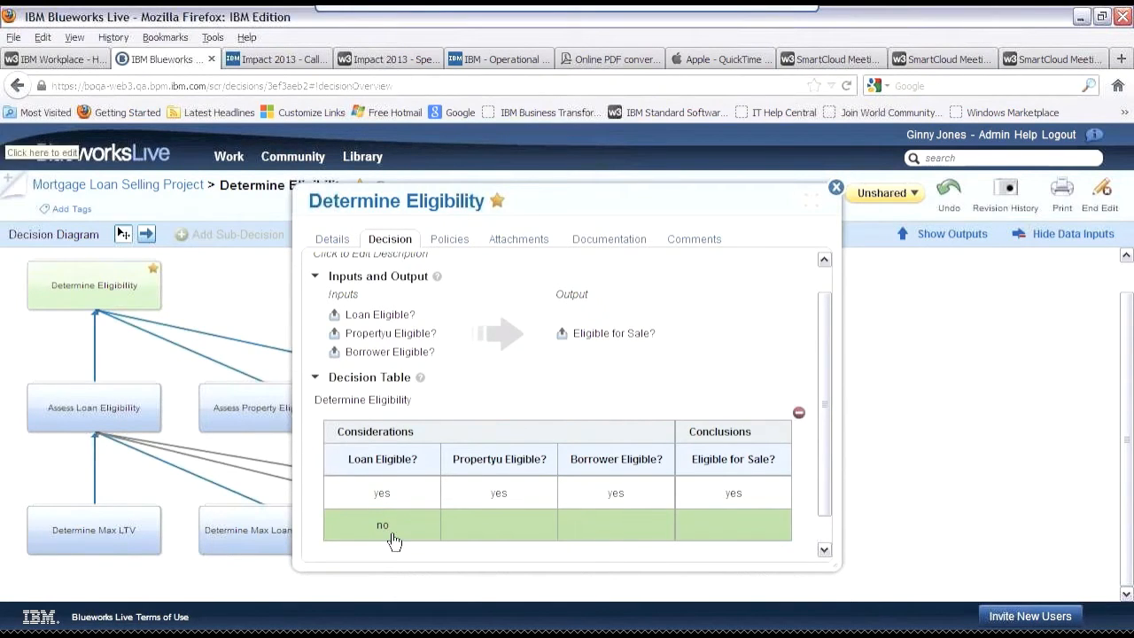
text(no)
- Copy both rule rows of the decision table and paste them below the existing ones
click(352, 503)
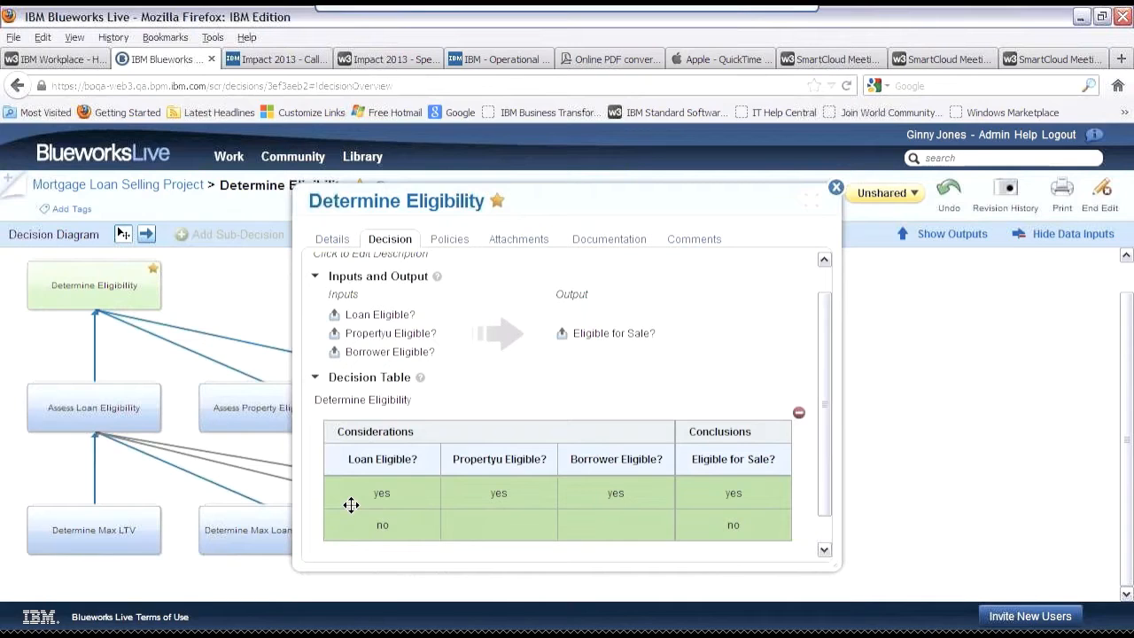
right_click(351, 532)
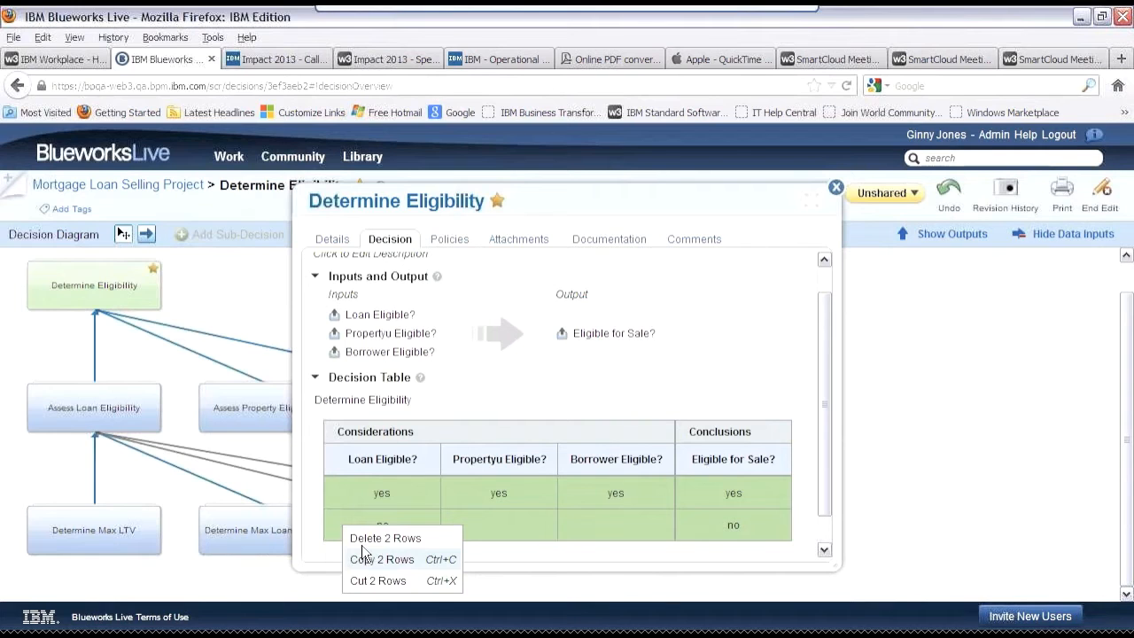
click(363, 556)
right_click(371, 531)
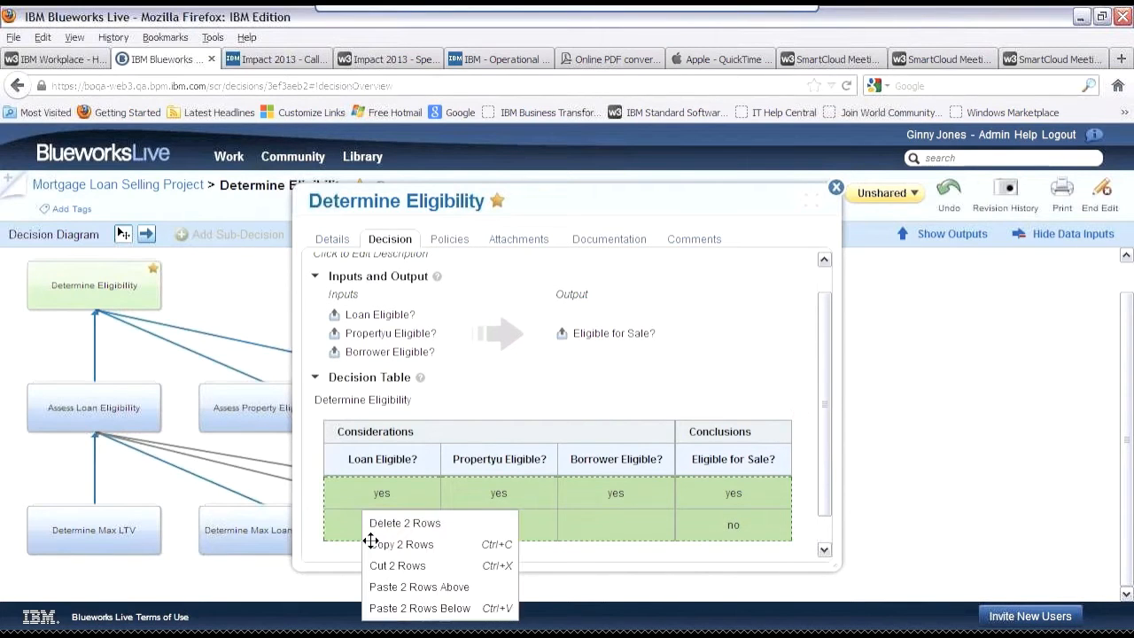
click(410, 610)
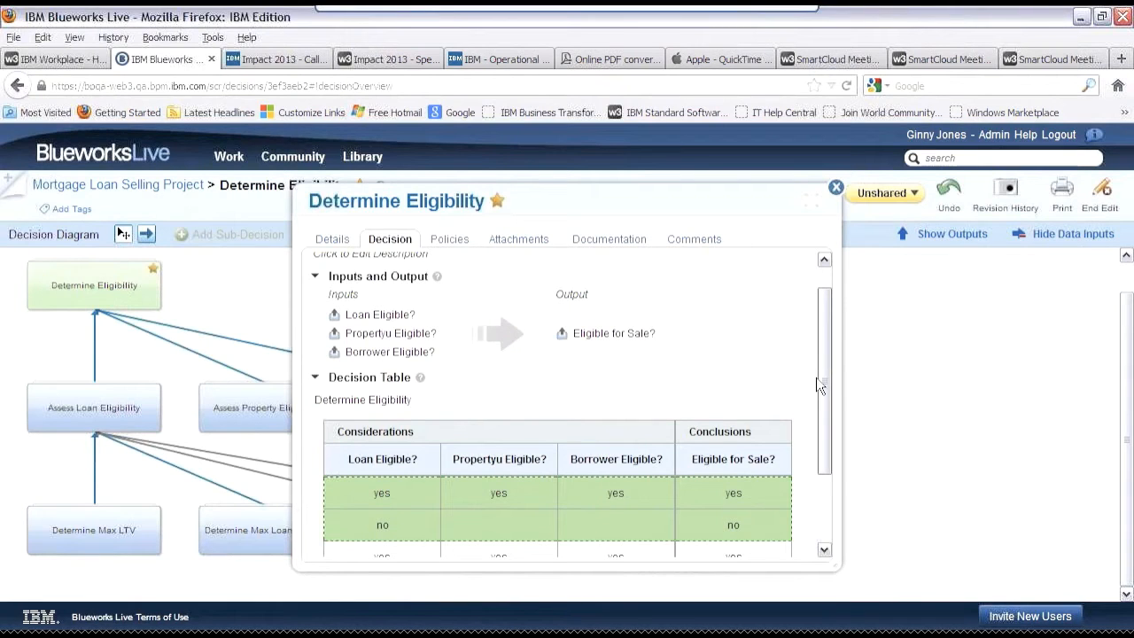
- In the third rule row, clear the loan and property considerations and set "Borrower Eligible?" and "Eligible for Sale?" to "no"
drag(819, 385, 831, 476)
click(395, 463)
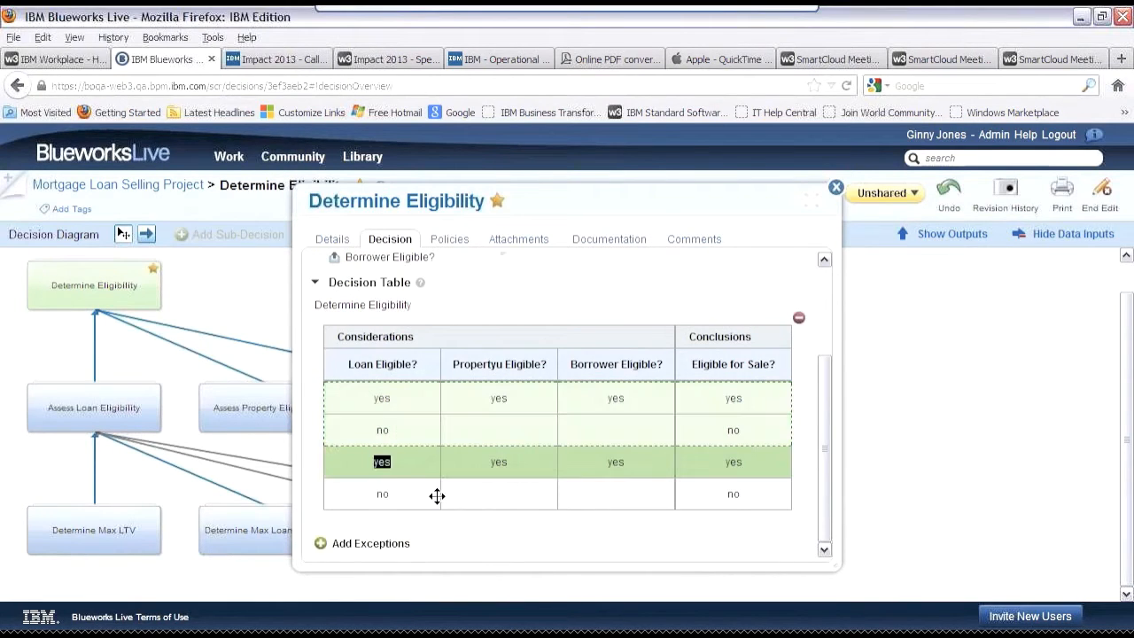
key(BackSpace)
key(Tab)
key(BackSpace)
key(Tab)
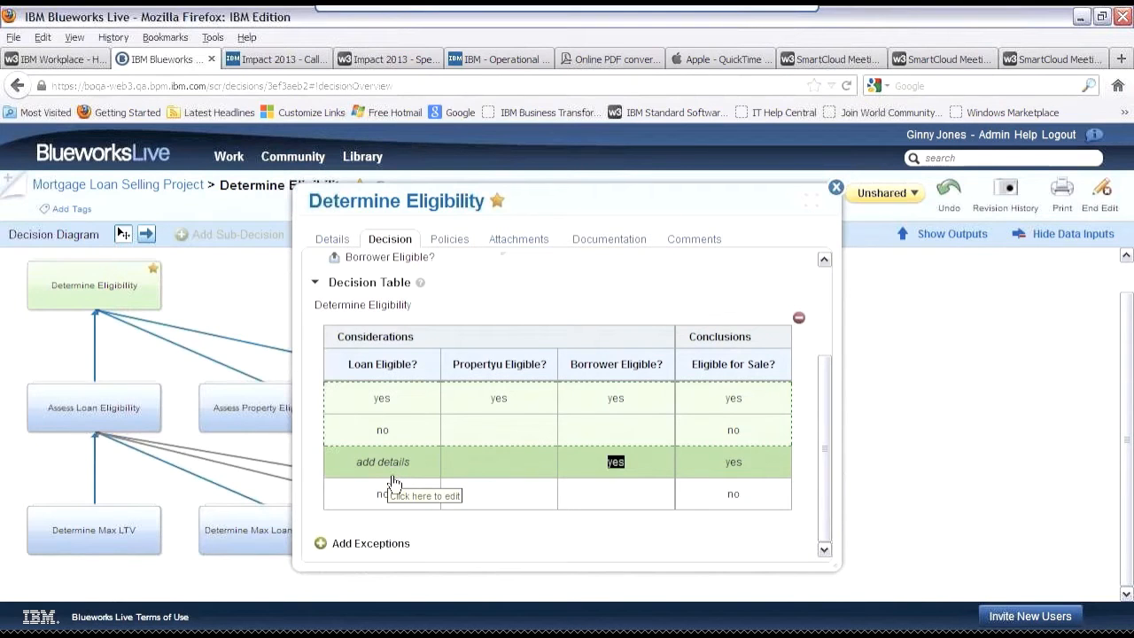
key(BackSpace)
text(no)
key(Tab)
text(no)
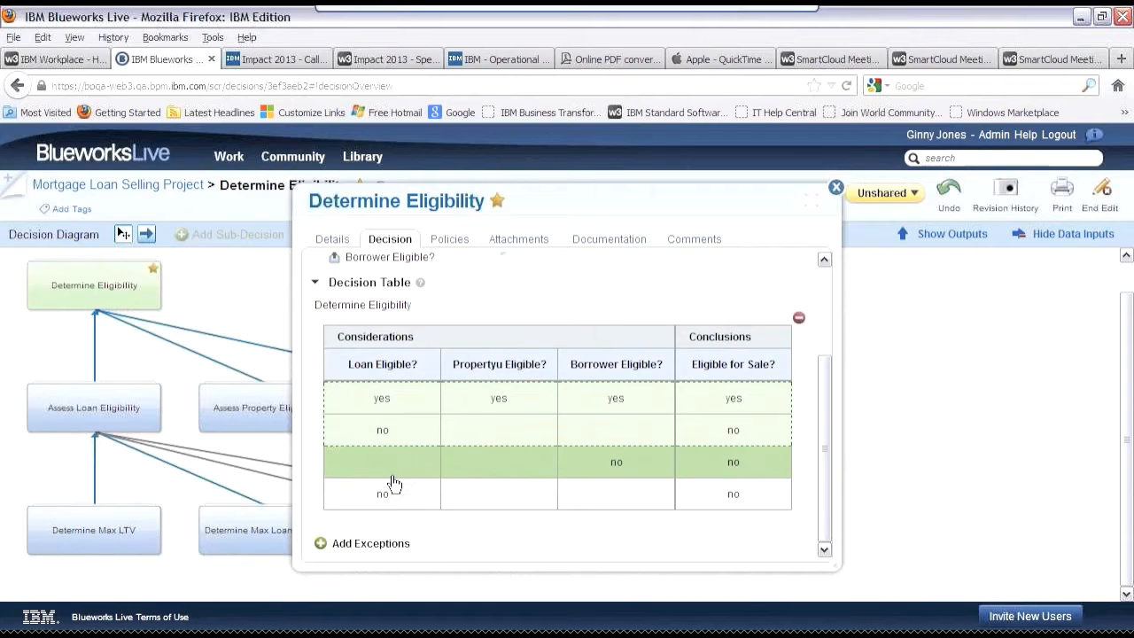
- Set "Propertyu Eligible?" to "no" in the fourth rule row and close the decision's details
key(Tab)
key(Tab)
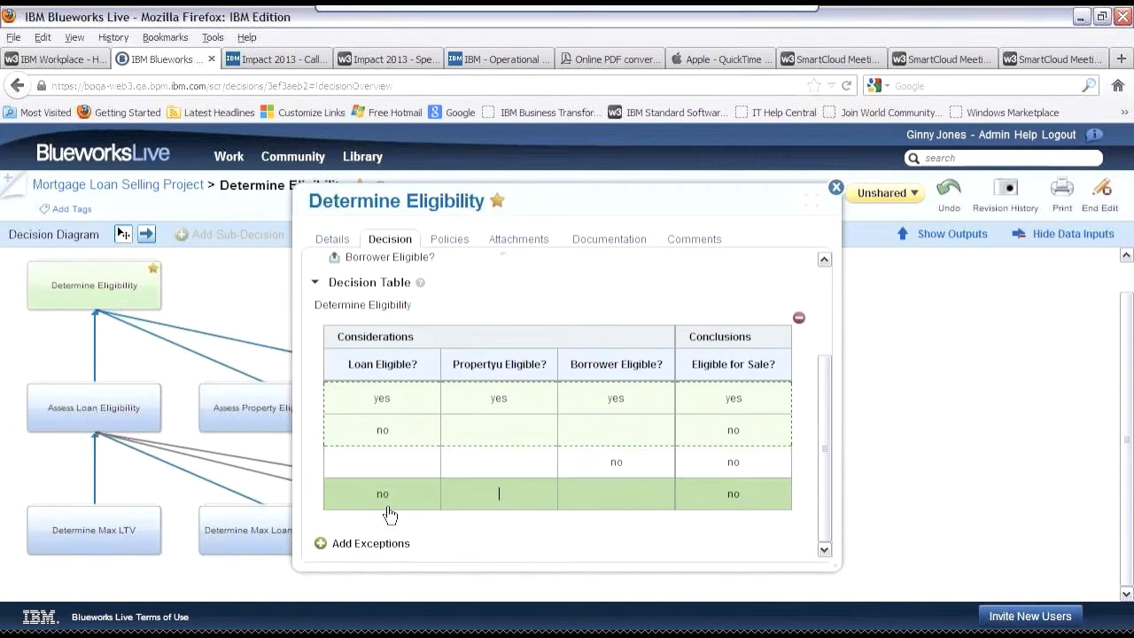
text(no)
click(627, 299)
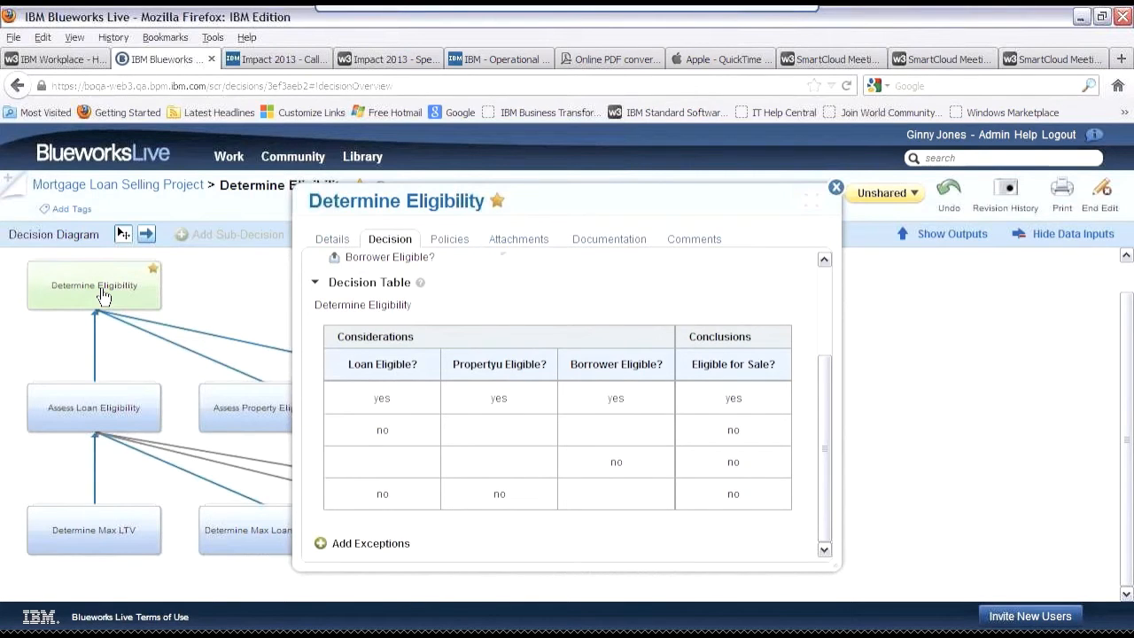
click(836, 188)
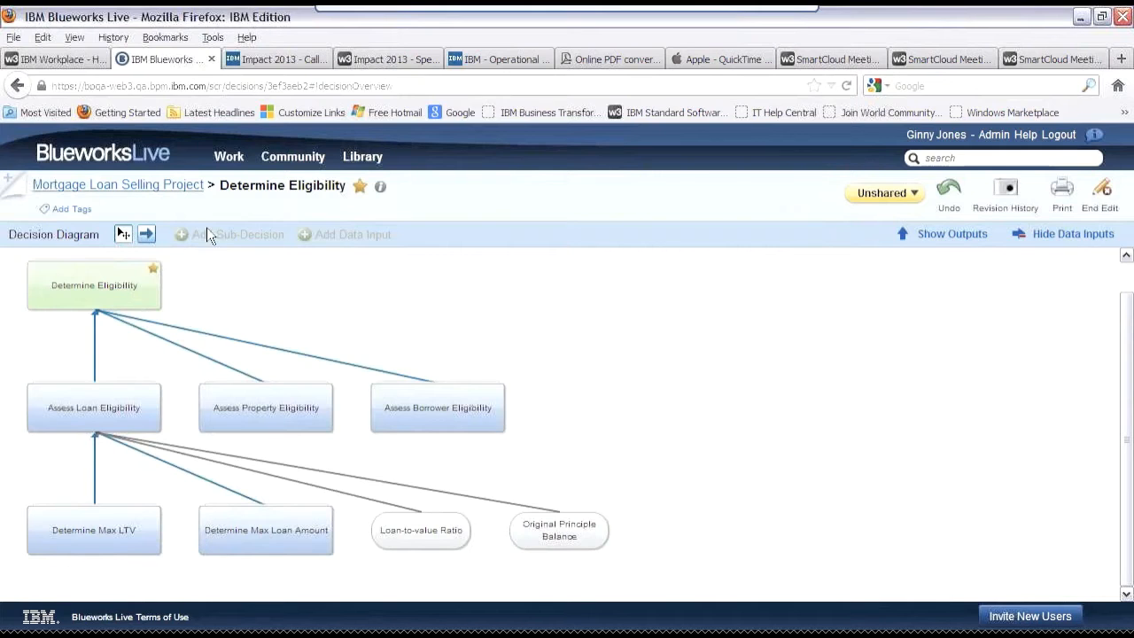
- Open the "Determine Eligibility for Sale" decision from the project space and review its motivation, owners, experts, sources, key performance indicators, volume, frequency and latency
click(168, 185)
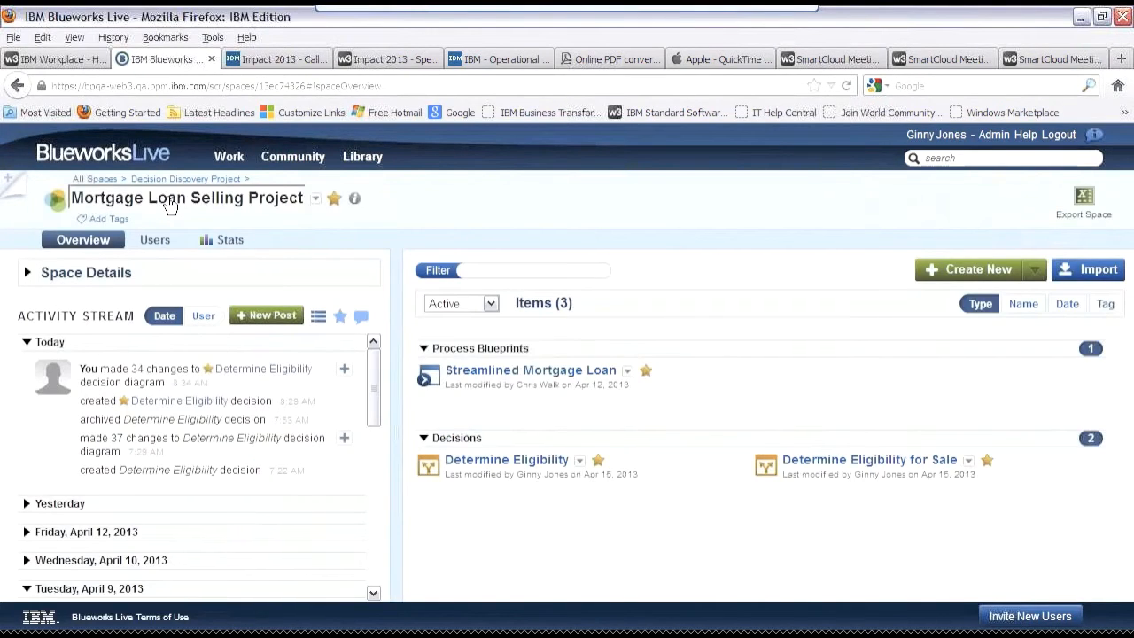
click(856, 468)
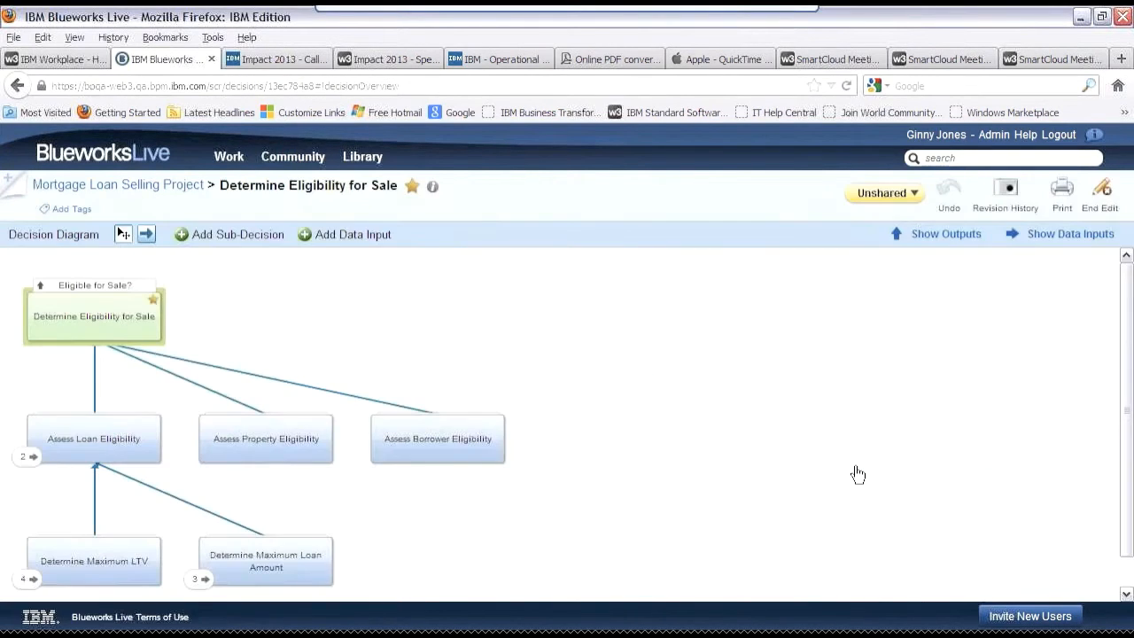
double_click(98, 324)
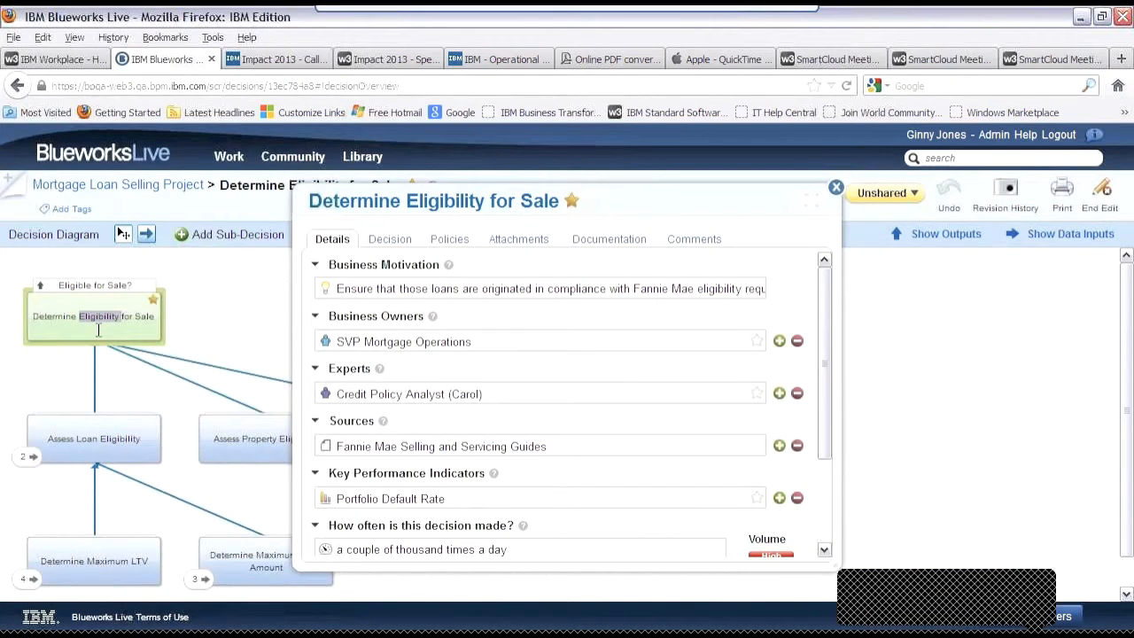
click(416, 341)
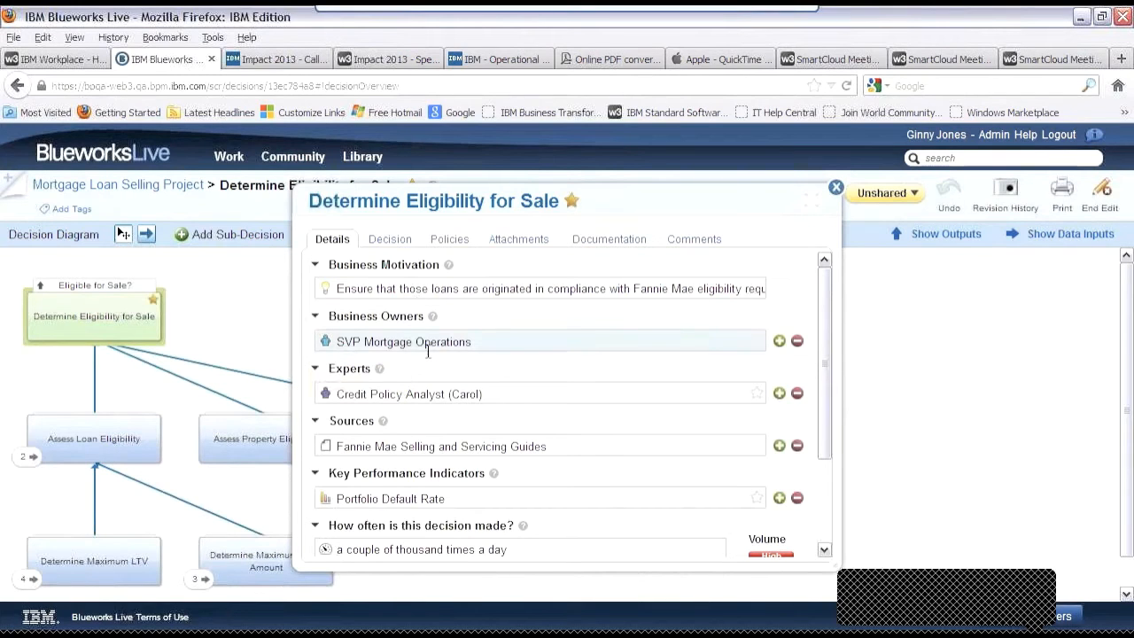
click(433, 395)
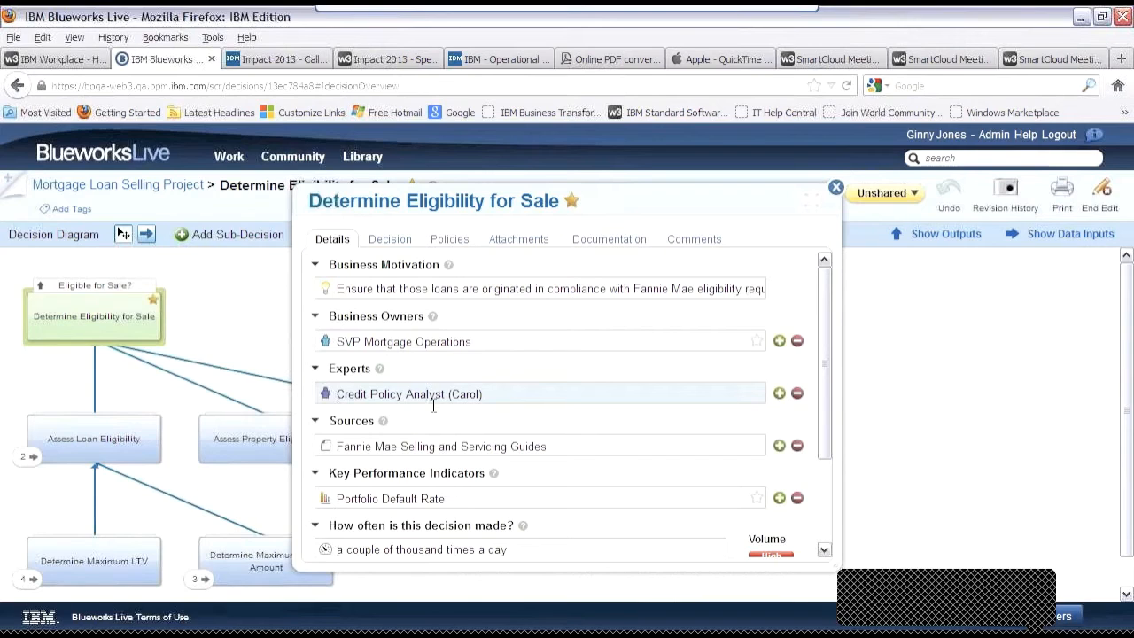
click(436, 450)
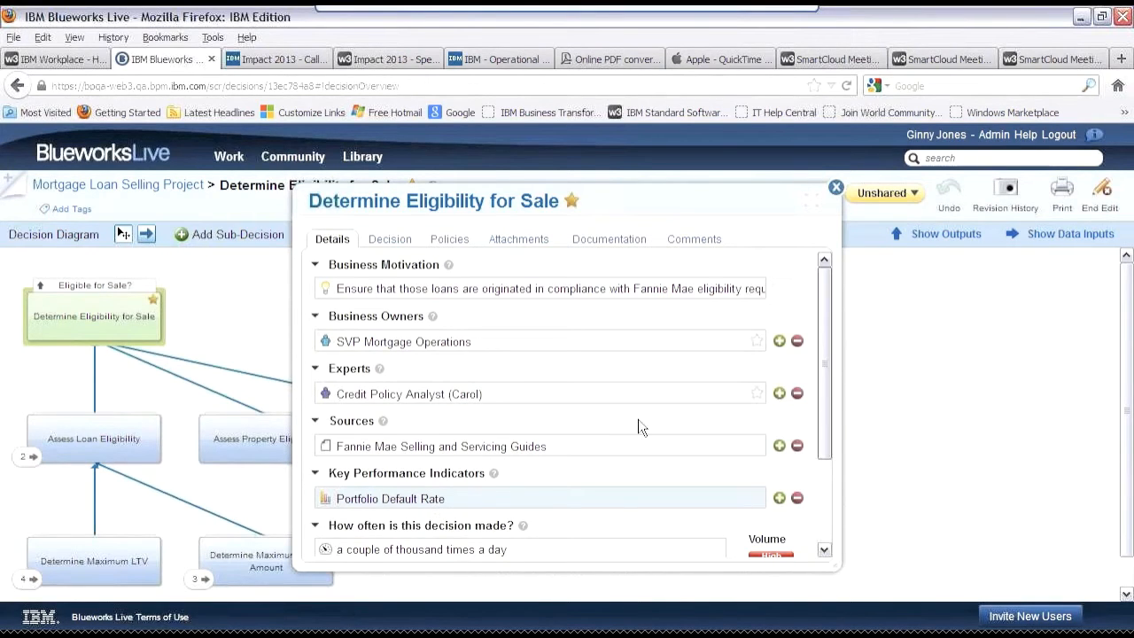
scroll(835, 431, down, 1)
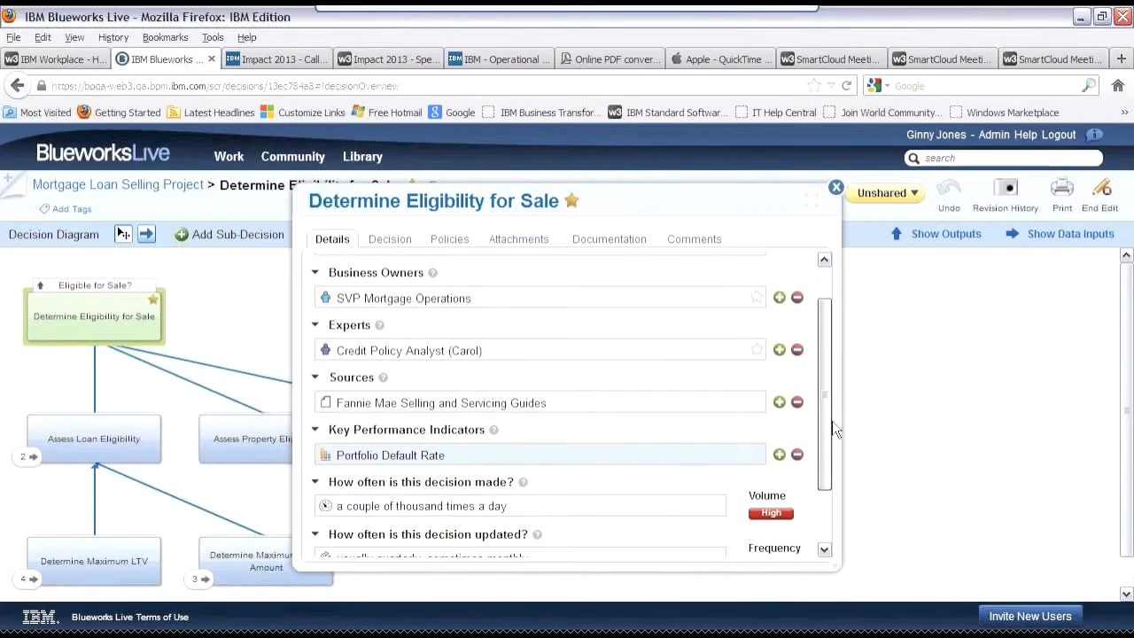
drag(833, 425, 831, 478)
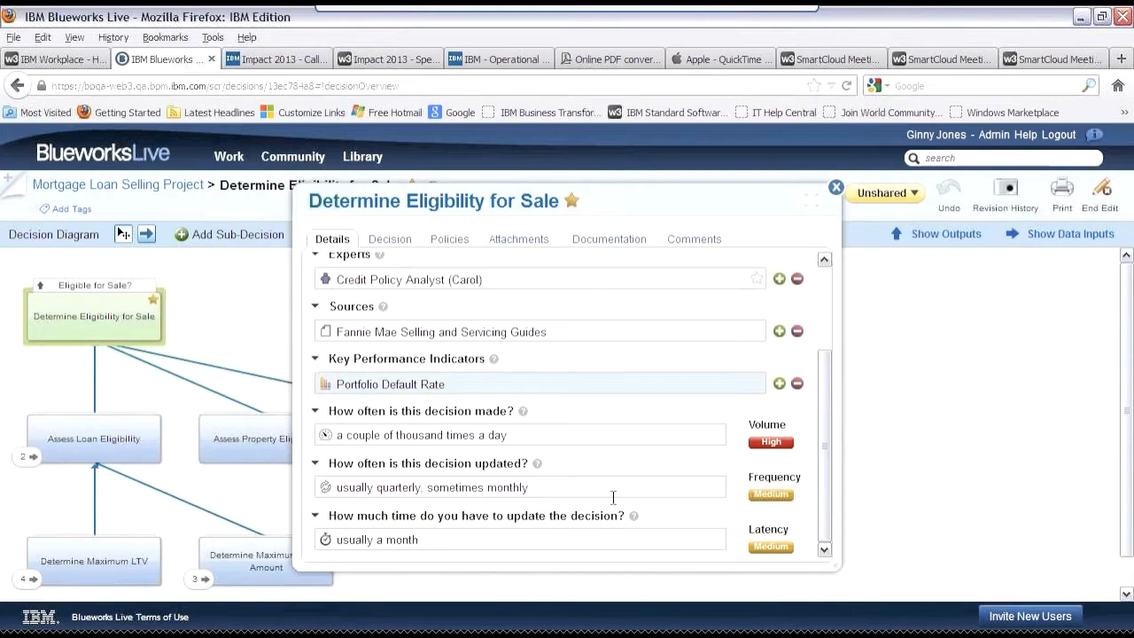
click(835, 189)
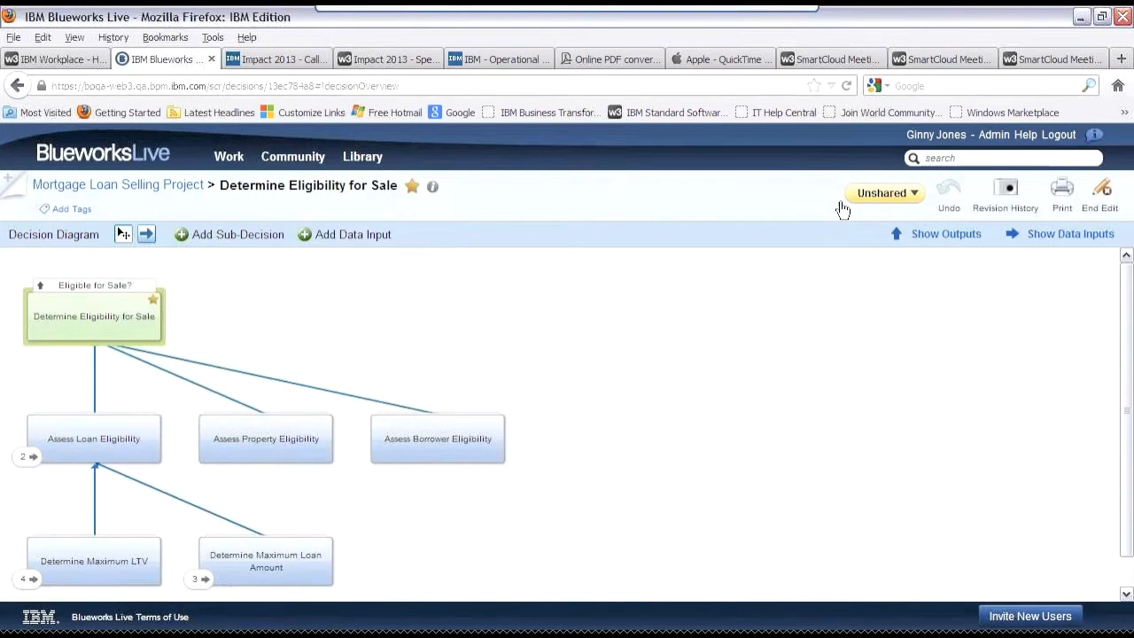
- End editing the diagram and review the business motivation, owners, experts, sources and decision frequency of "Determine Eligibility for Sale"
click(1102, 197)
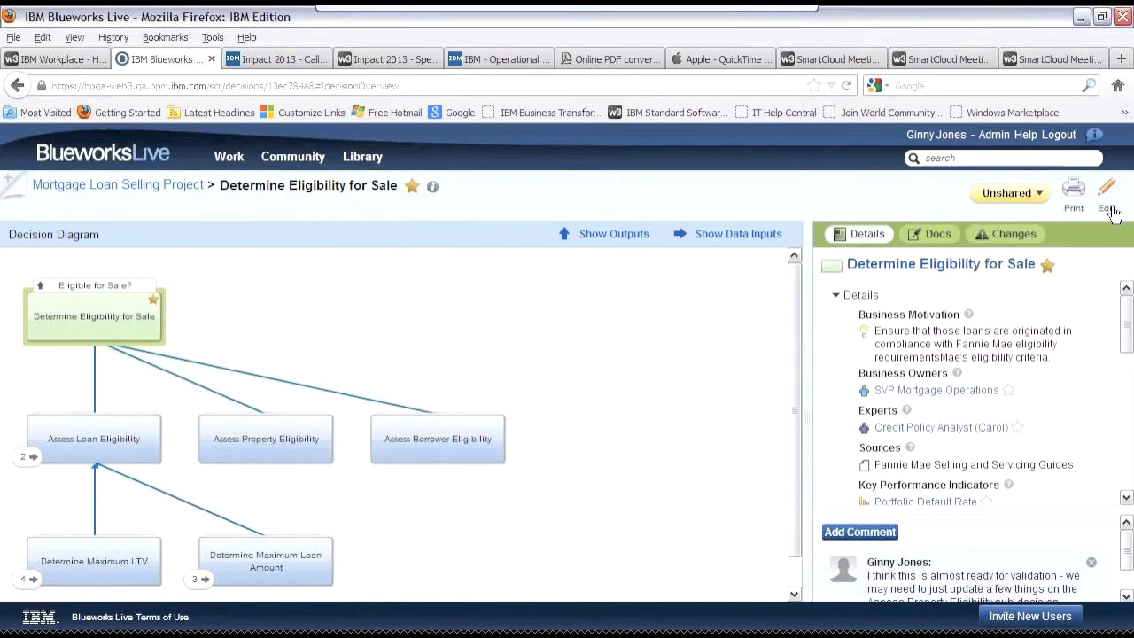
scroll(1128, 346, down, 1)
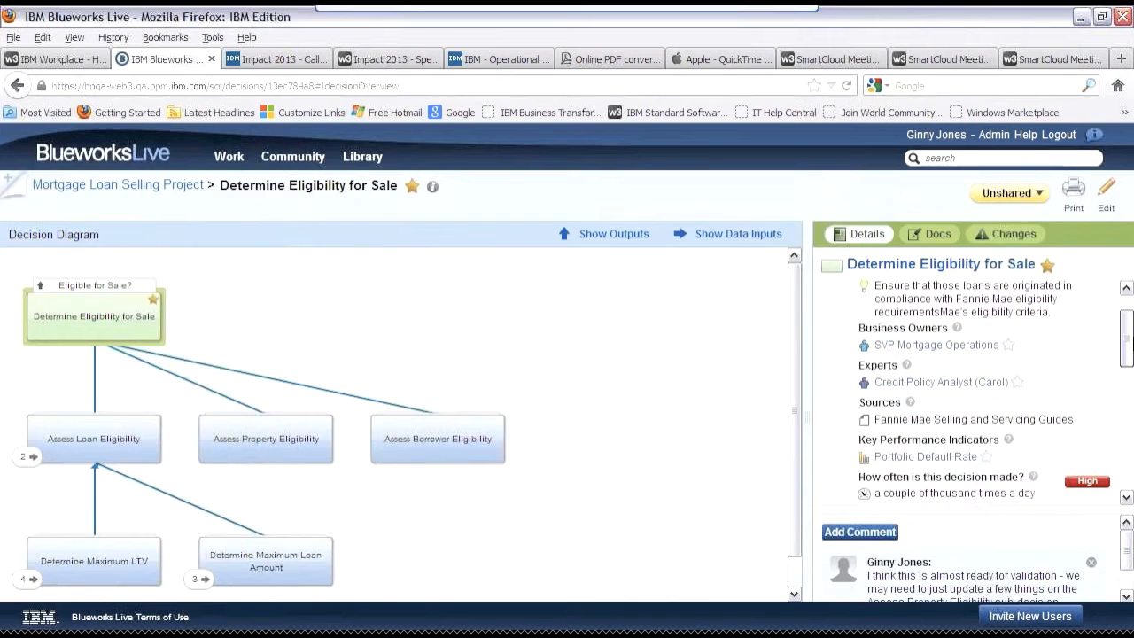
scroll(965, 389, down, 1)
scroll(966, 389, down, 1)
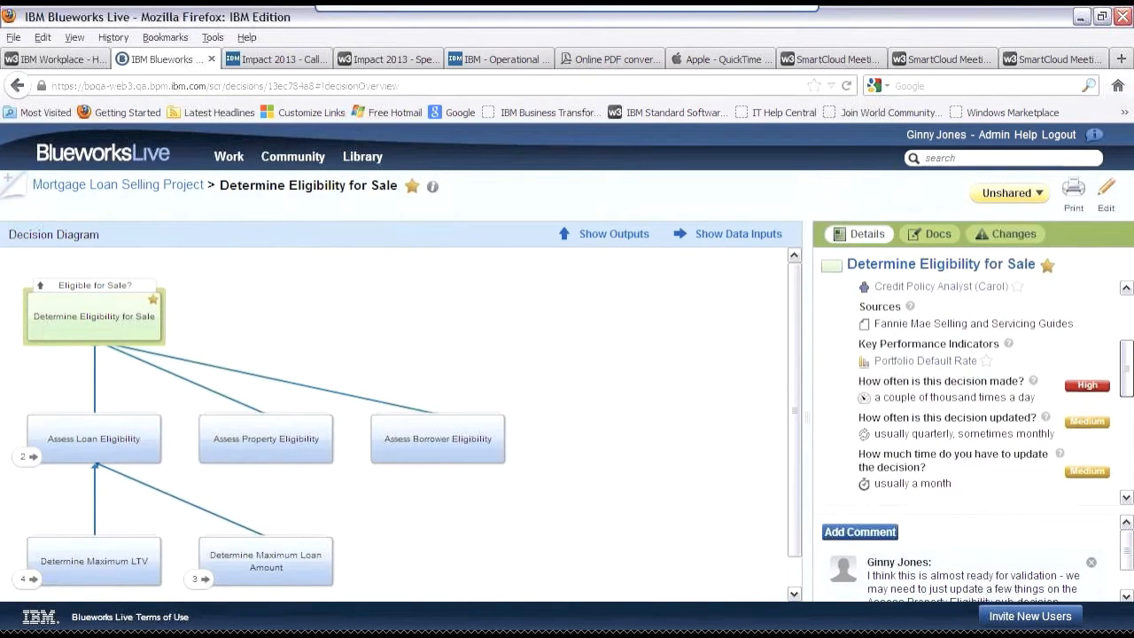
scroll(966, 390, down, 1)
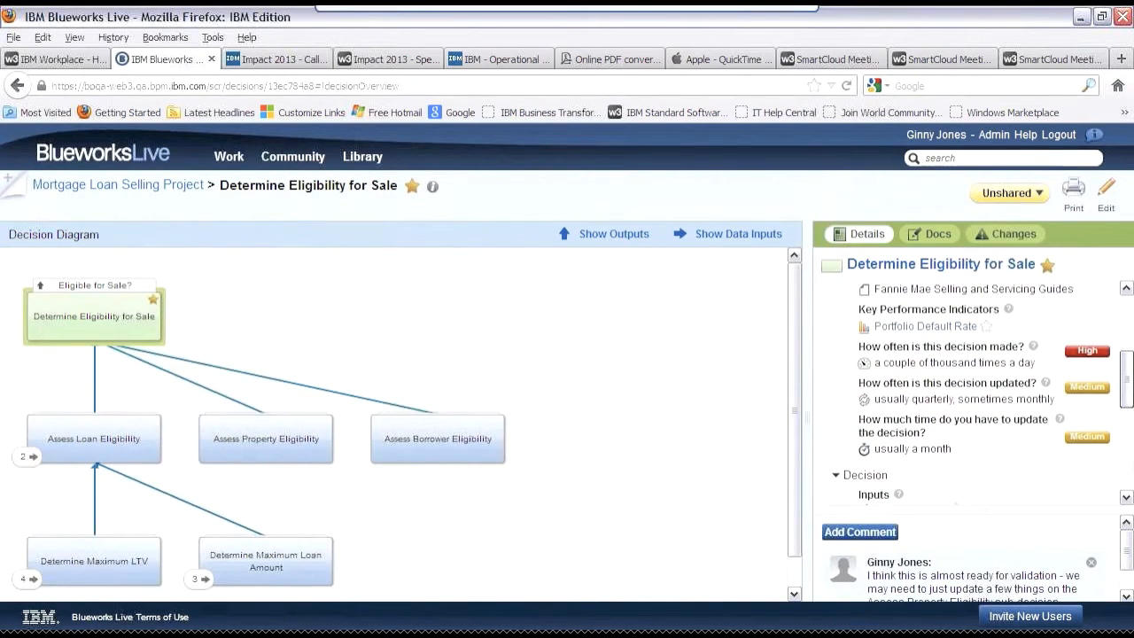
scroll(966, 390, down, 1)
scroll(966, 390, down, 1)
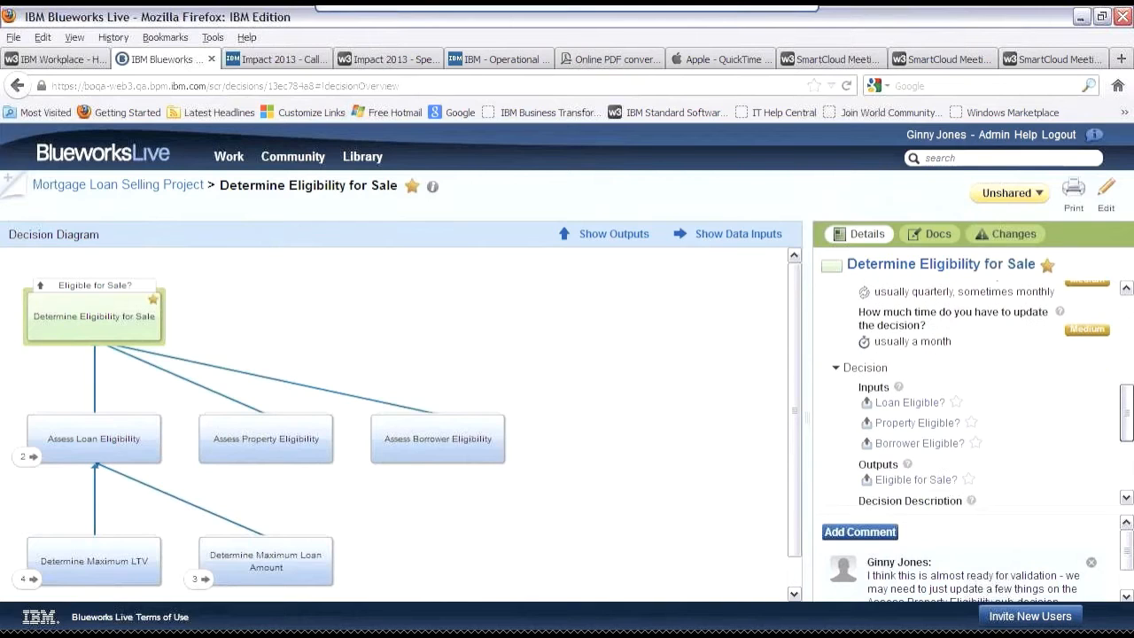
- Review the decision's inputs, outputs, description, policies and attachments, and read the comment on it
scroll(966, 390, down, 1)
scroll(965, 390, down, 1)
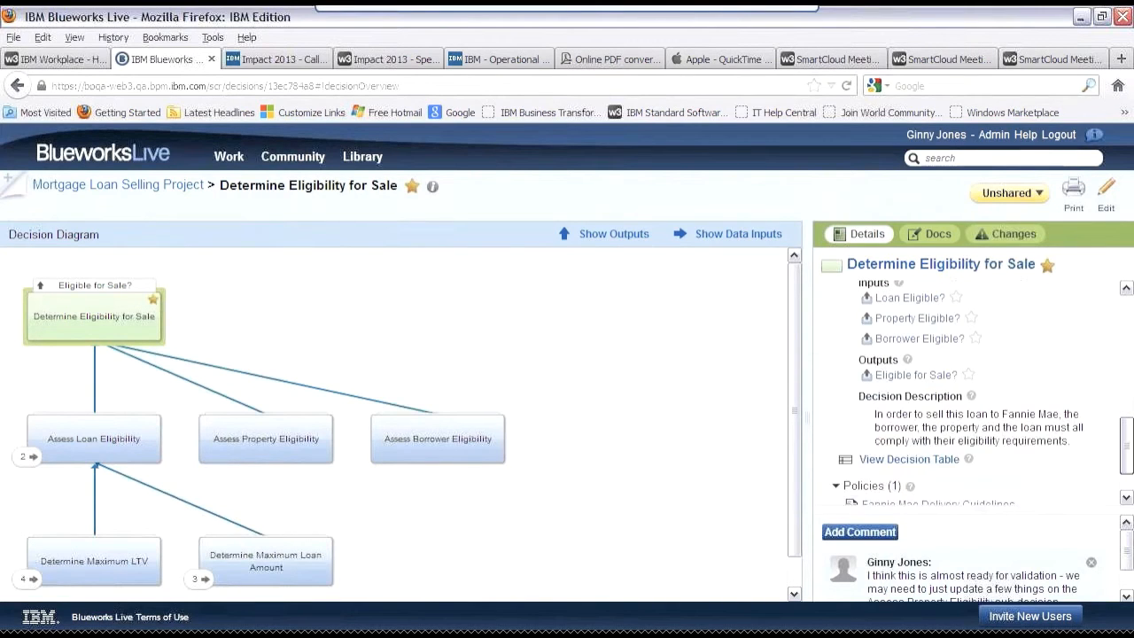
scroll(974, 390, down, 1)
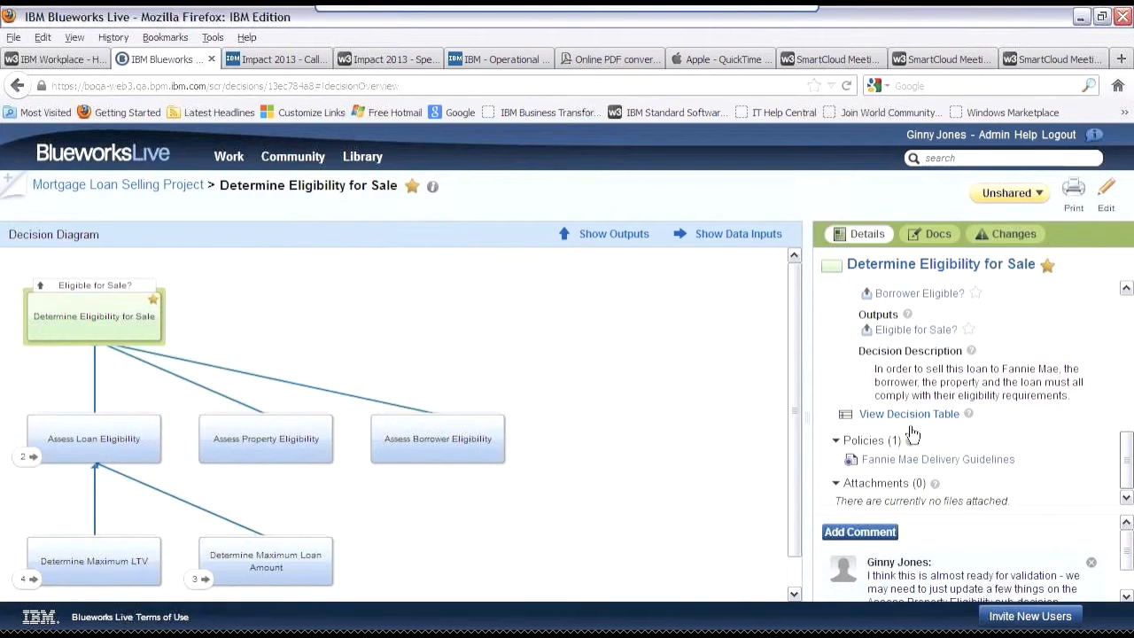
drag(1130, 464, 1132, 466)
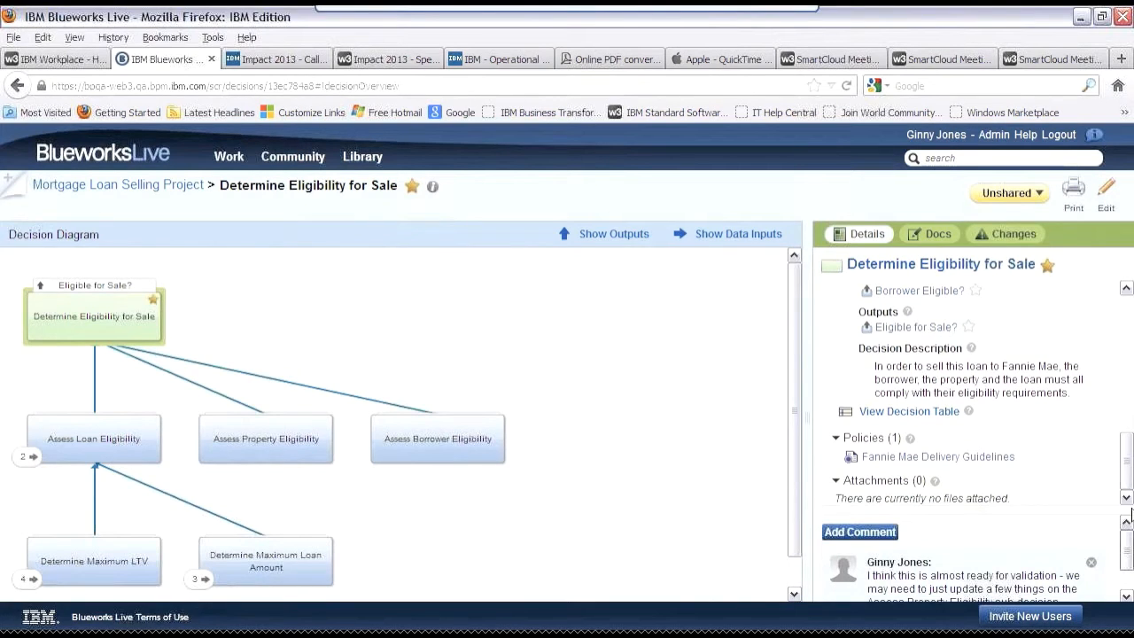
scroll(1131, 514, down, 1)
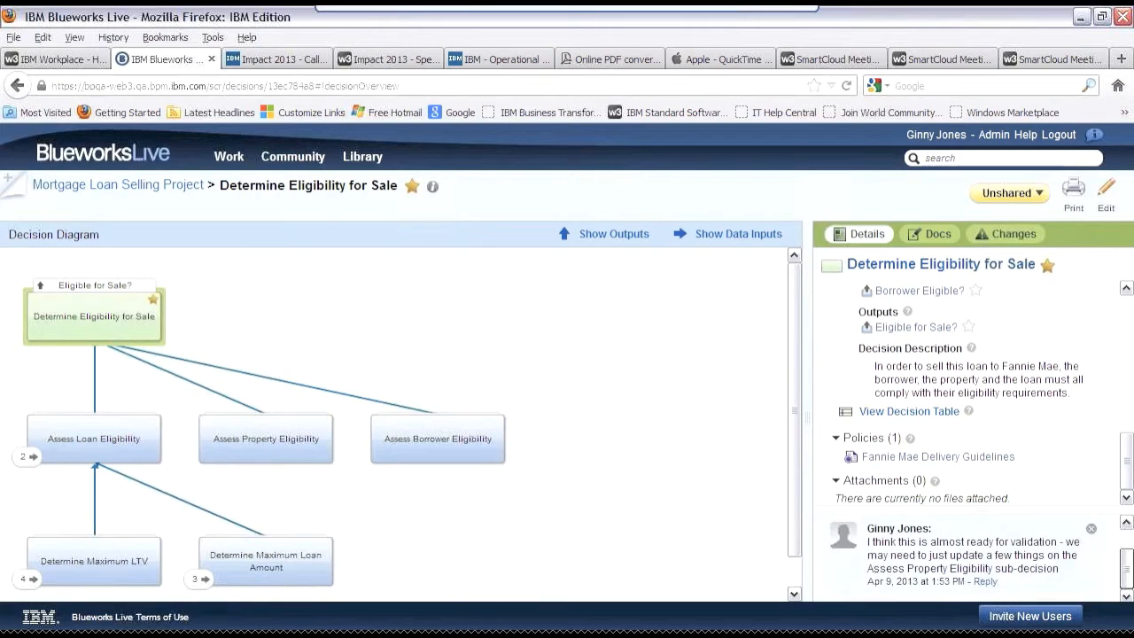
scroll(970, 559, up, 1)
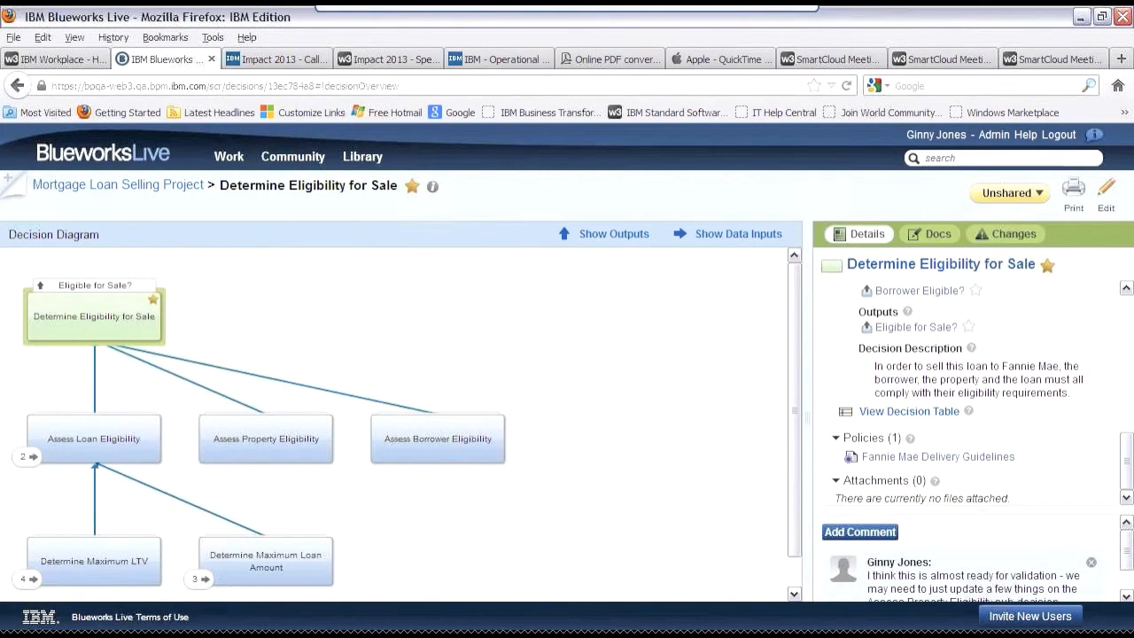
- Select the "Assess Loan Eligibility" and "Determine Maximum LTV" sub-decisions and review the details of "Determine Maximum LTV"
click(124, 449)
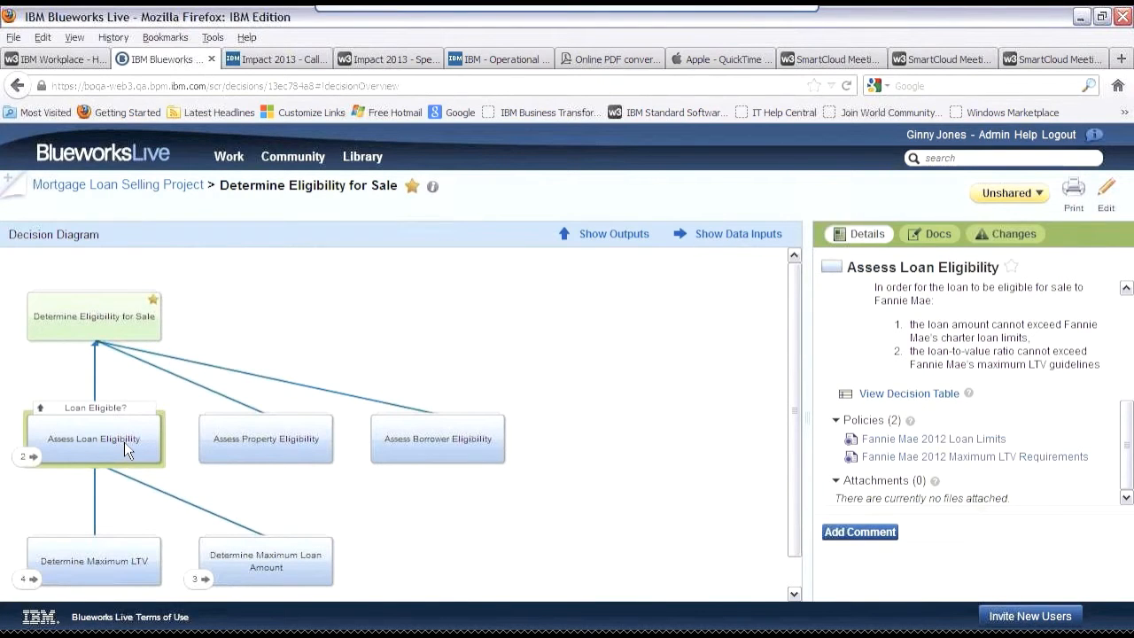
click(104, 579)
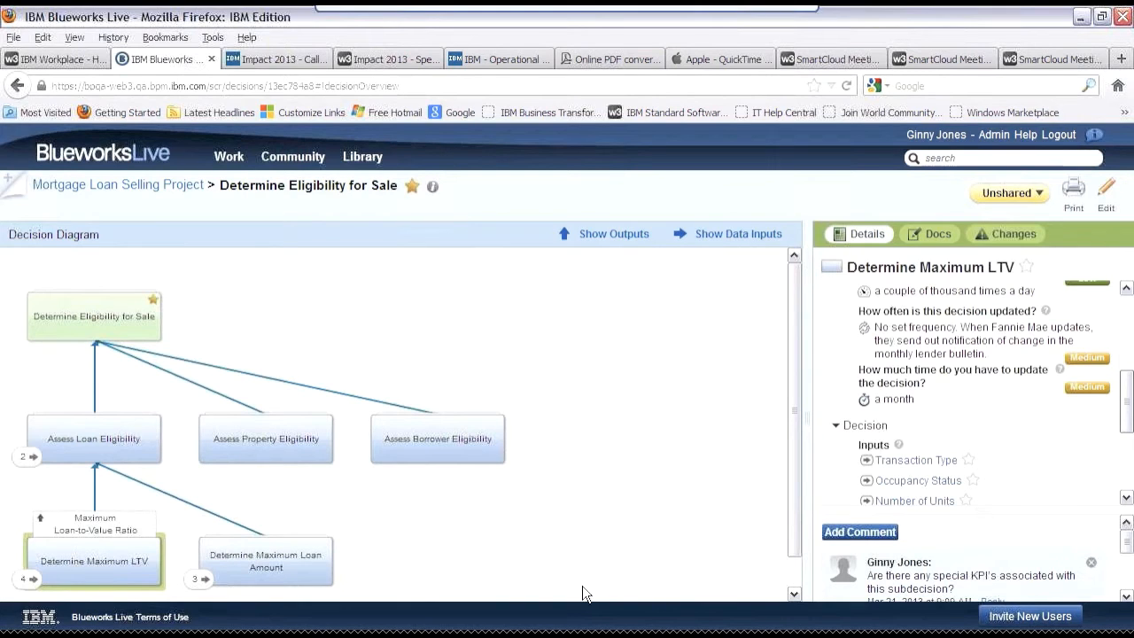
scroll(1131, 432, up, 2)
scroll(1132, 416, up, 3)
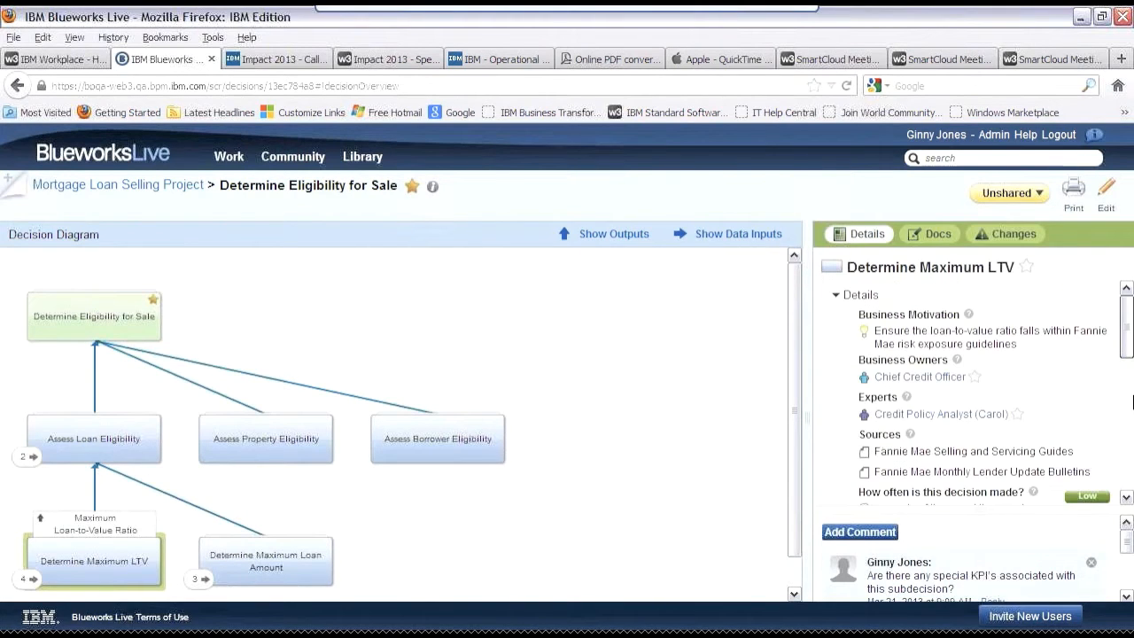
scroll(1132, 401, down, 5)
drag(1127, 403, 1130, 461)
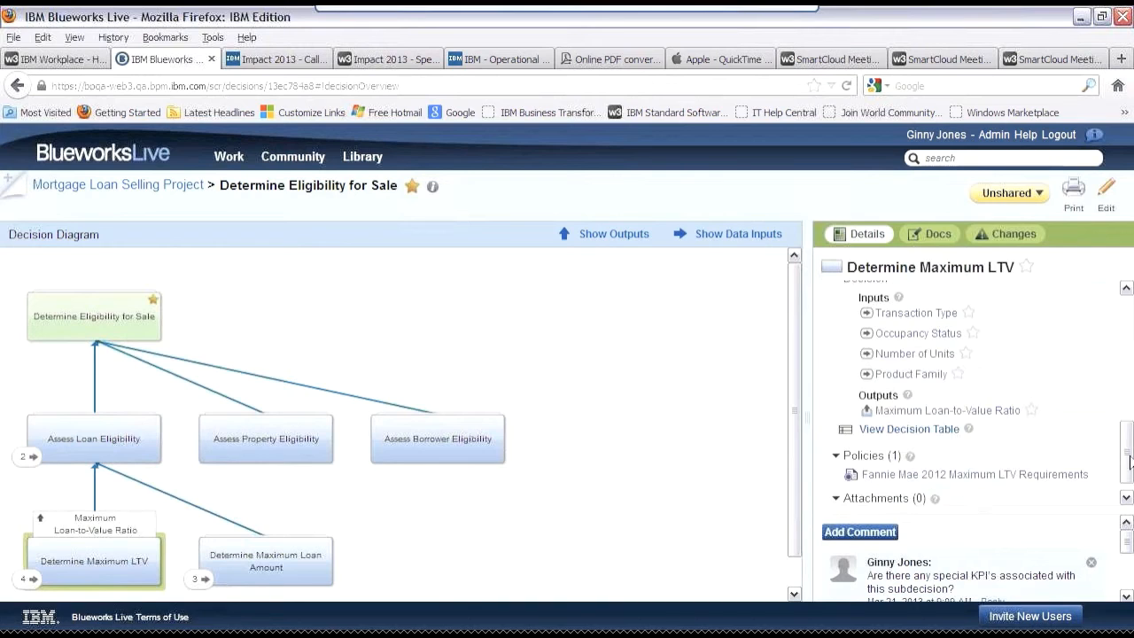
- View the decision table of "Determine Maximum LTV", look through its loan-to-value rules and close it
click(913, 432)
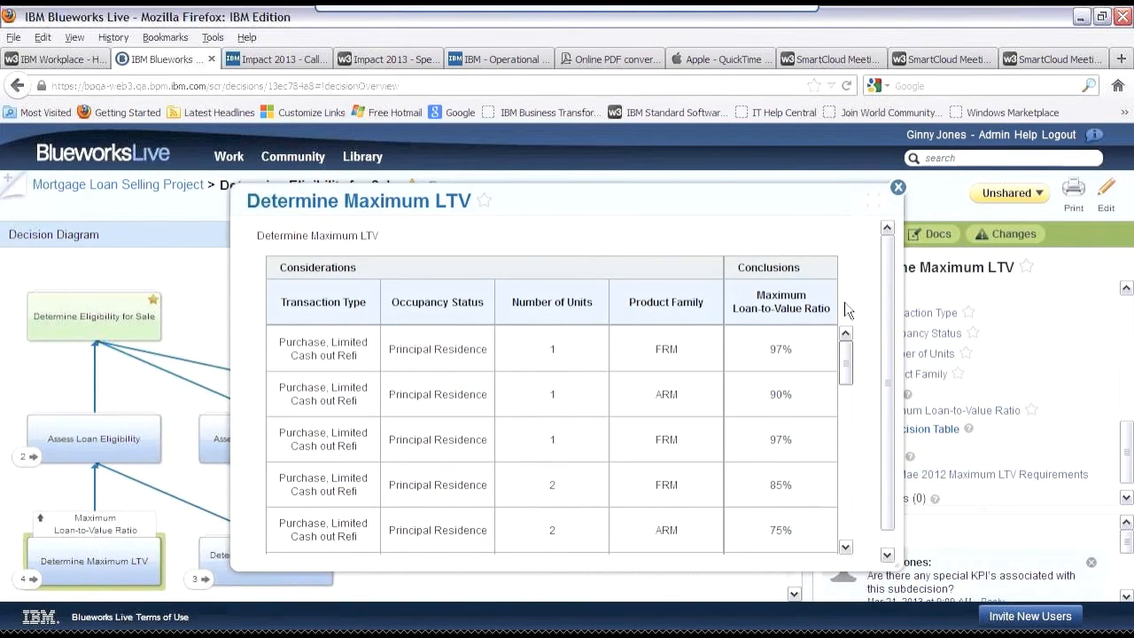
scroll(853, 354, down, 5)
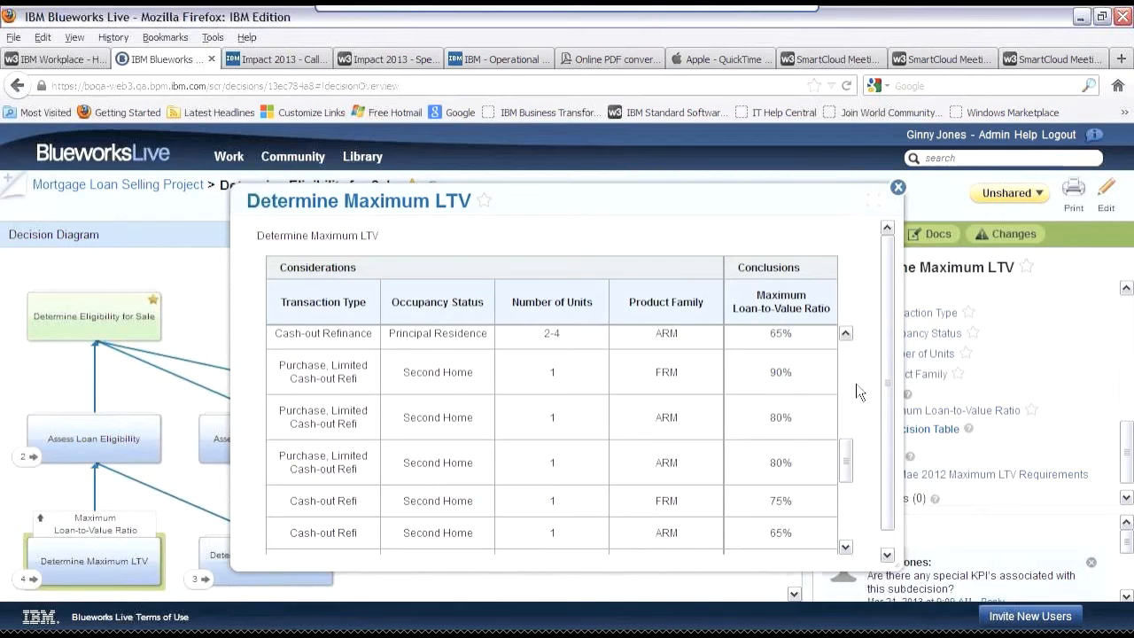
click(897, 187)
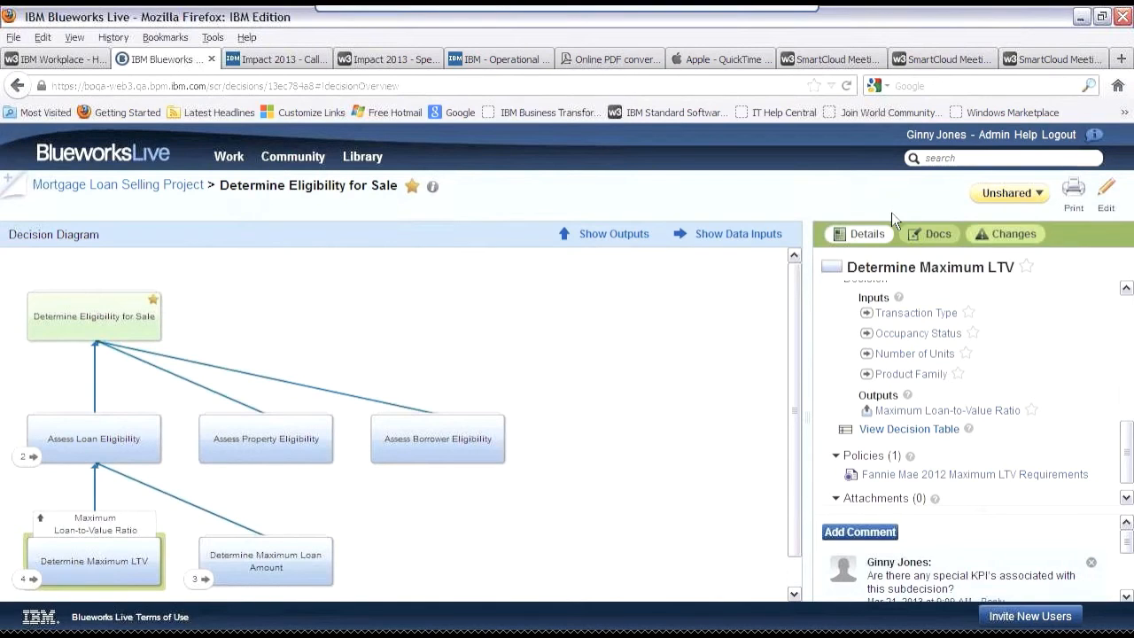
- Return to the "Mortgage Loan Selling Project" space and examine today's changes to the "Determine Eligibility" diagram in the activity stream
click(1109, 206)
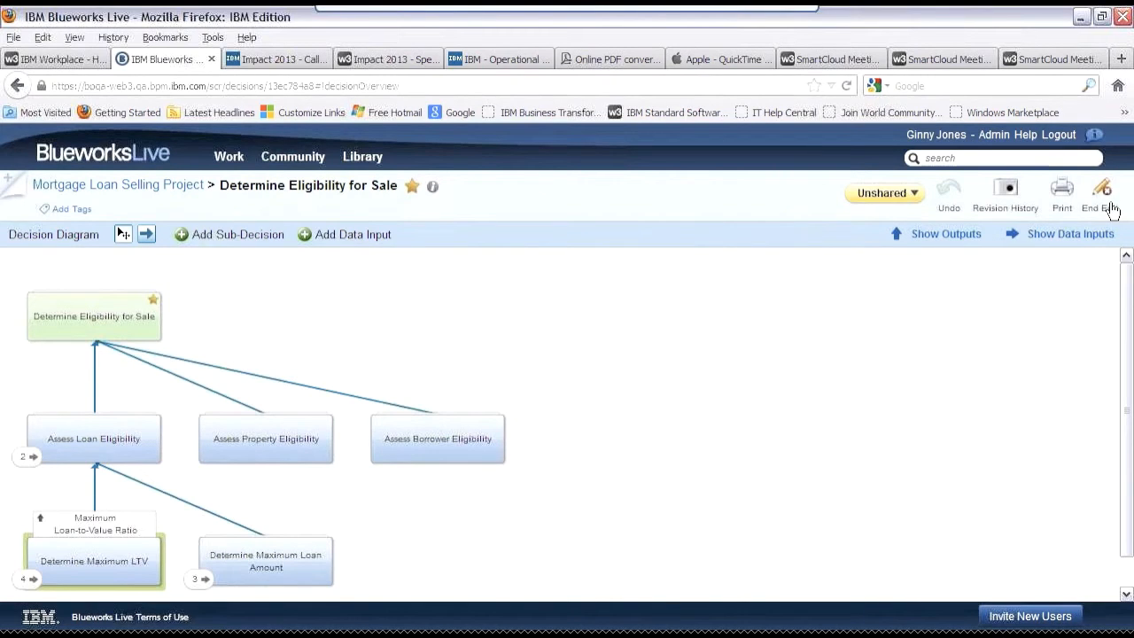
click(1112, 210)
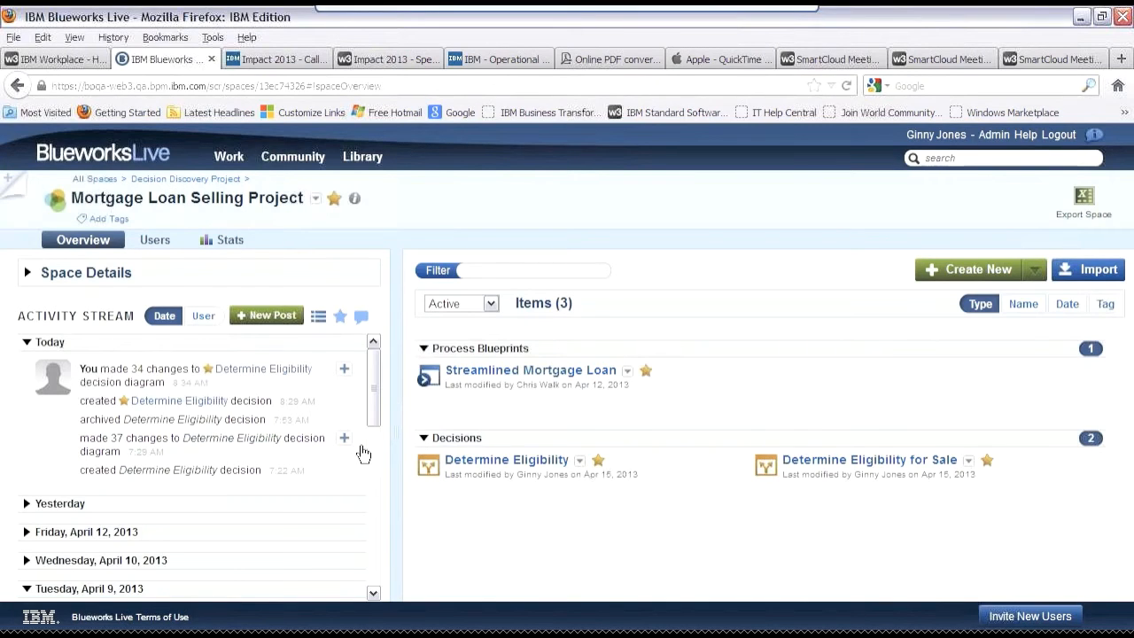
click(353, 381)
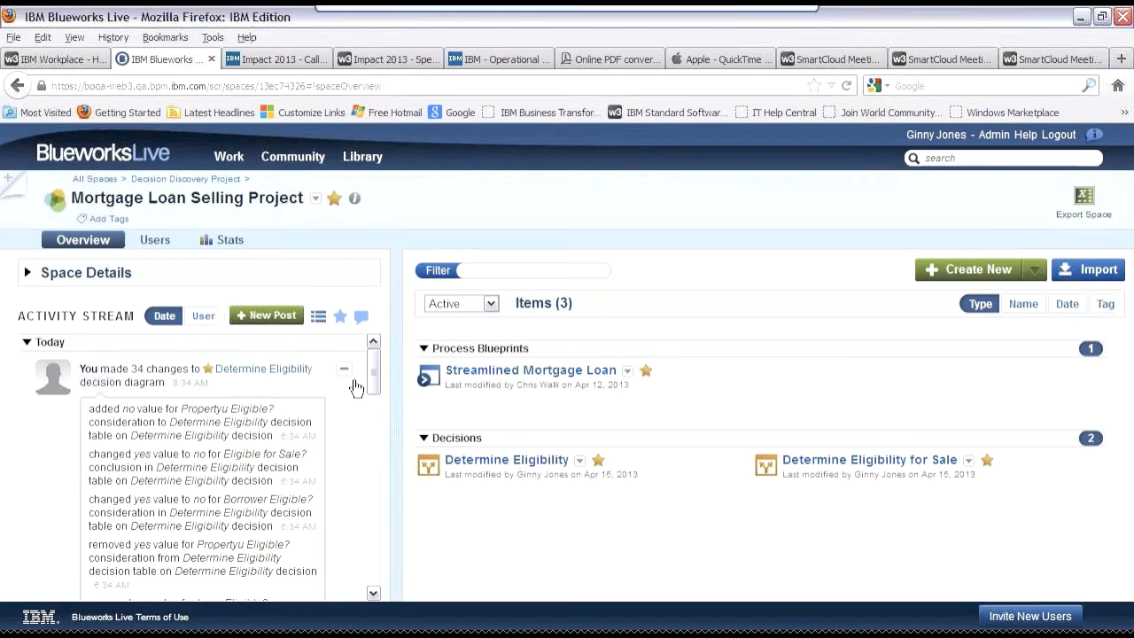
scroll(383, 381, down, 2)
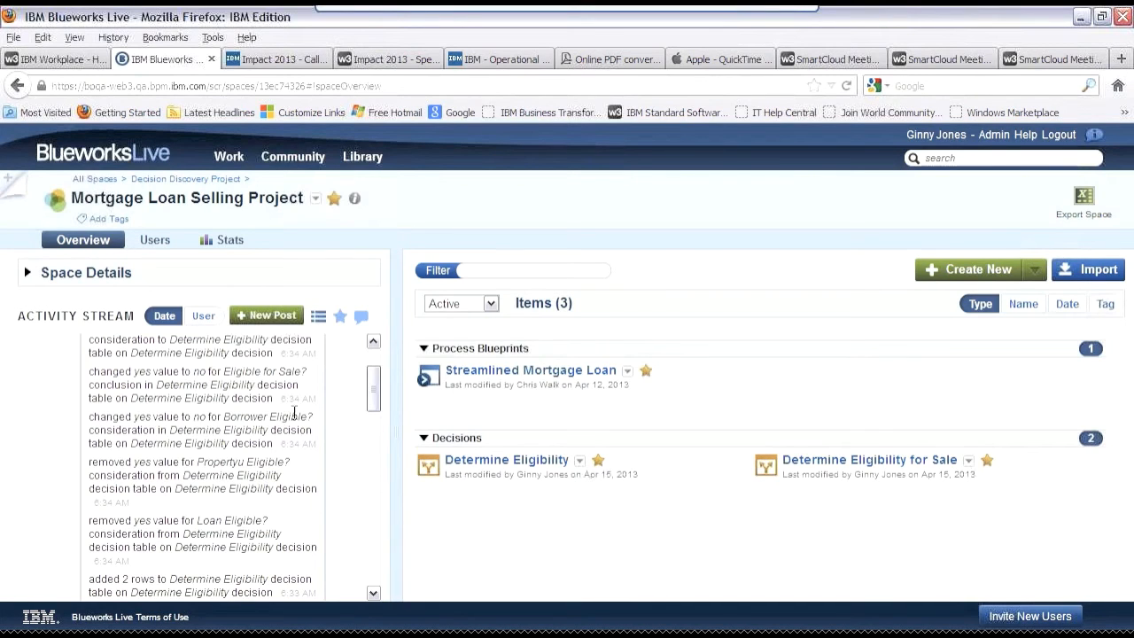
scroll(382, 397, down, 4)
scroll(381, 417, down, 2)
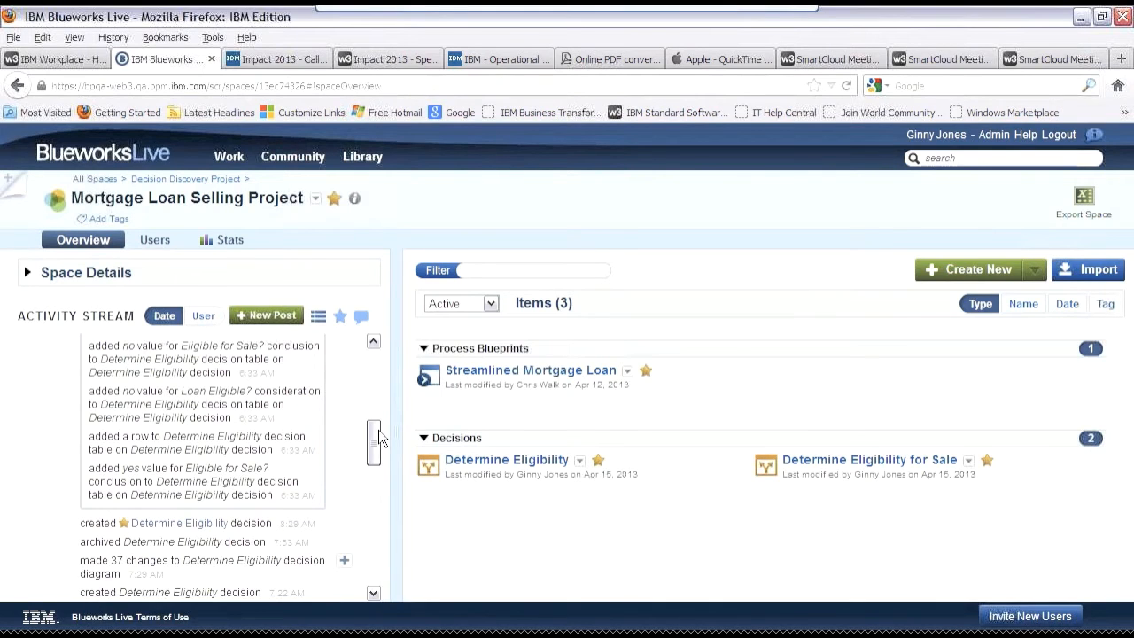
drag(380, 436, 379, 451)
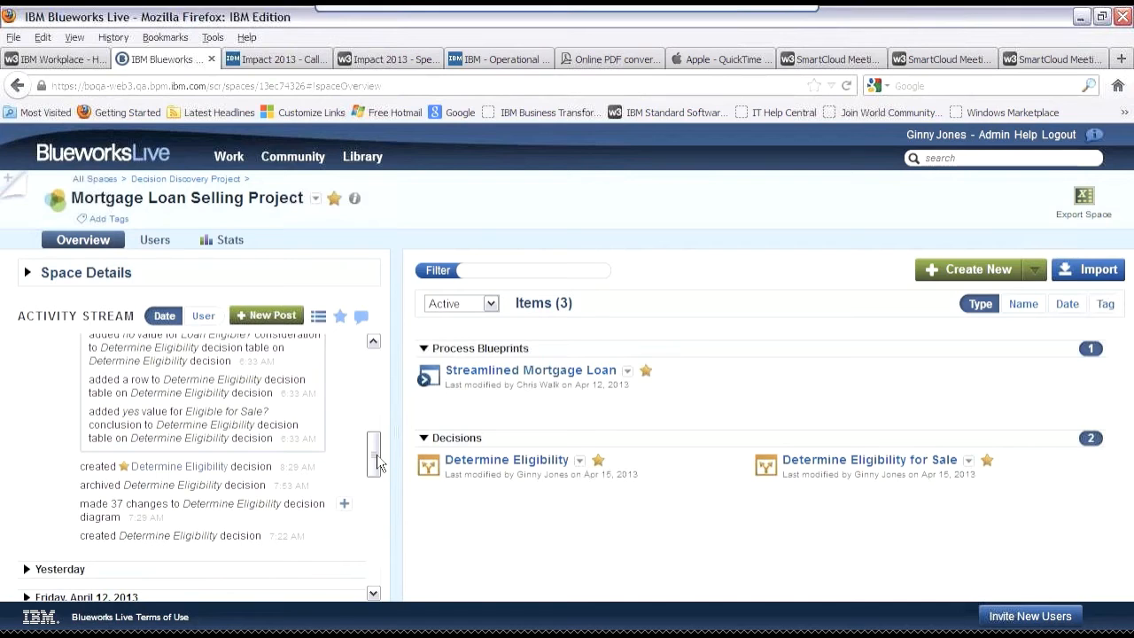
scroll(379, 461, up, 1)
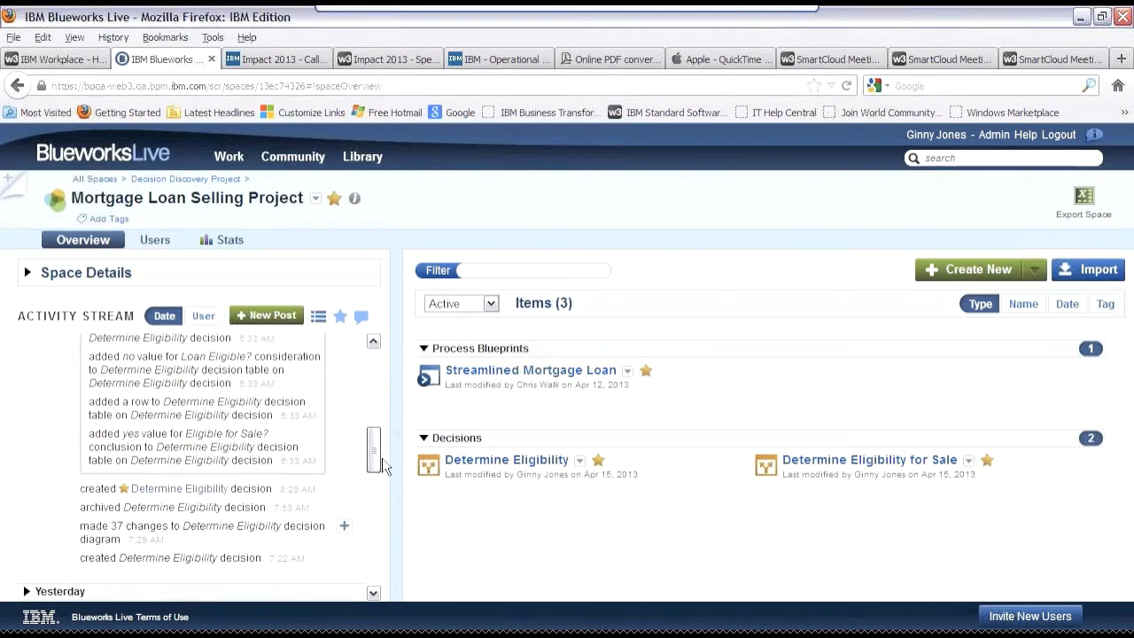
- Examine the April 9, 2013 entries in the activity stream, including the "Ready to Validate!" post and the validation comment
scroll(382, 458, down, 3)
scroll(378, 489, down, 1)
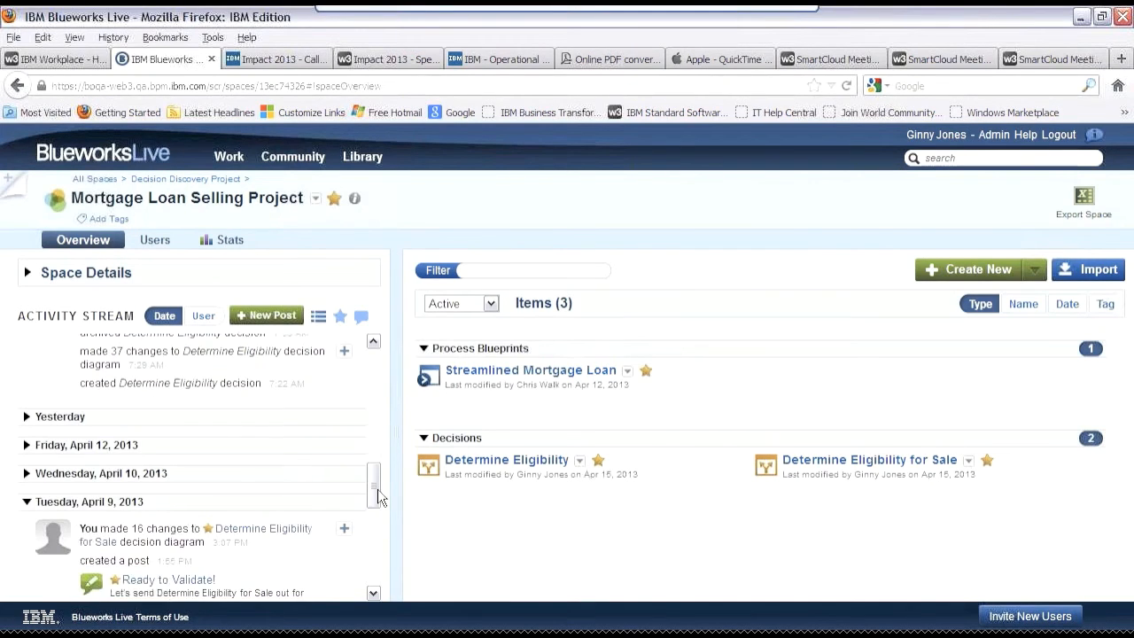
scroll(378, 489, down, 5)
drag(380, 489, 380, 510)
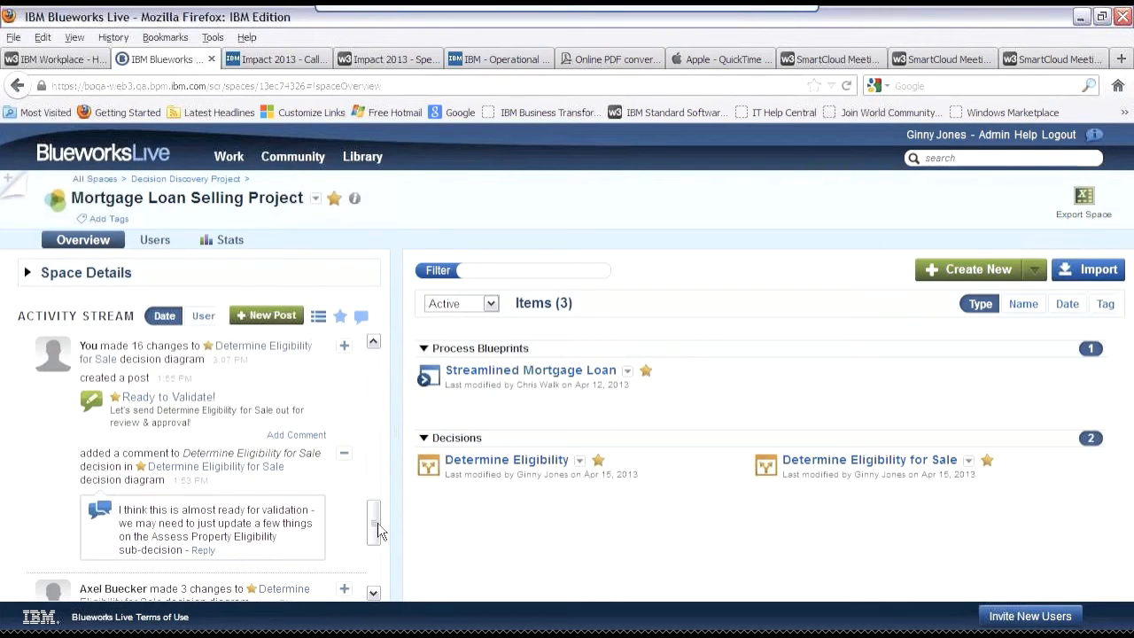
scroll(377, 525, down, 1)
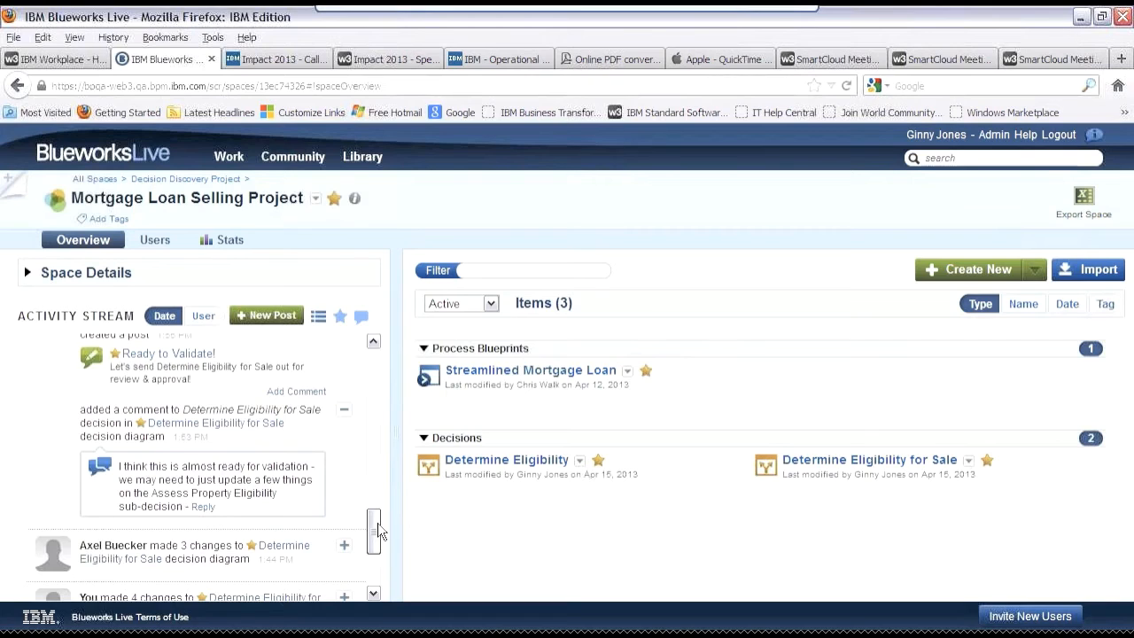
scroll(379, 536, down, 1)
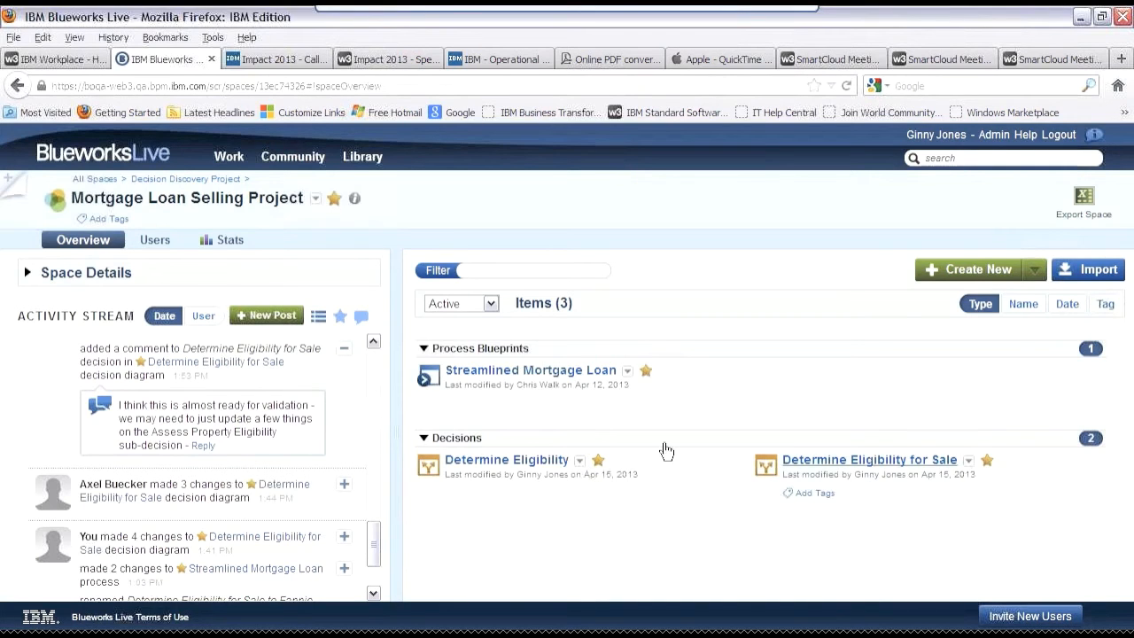
- Open the "Determine Eligibility for Sale" decision from the space and look at the actions available for its top decision
click(901, 479)
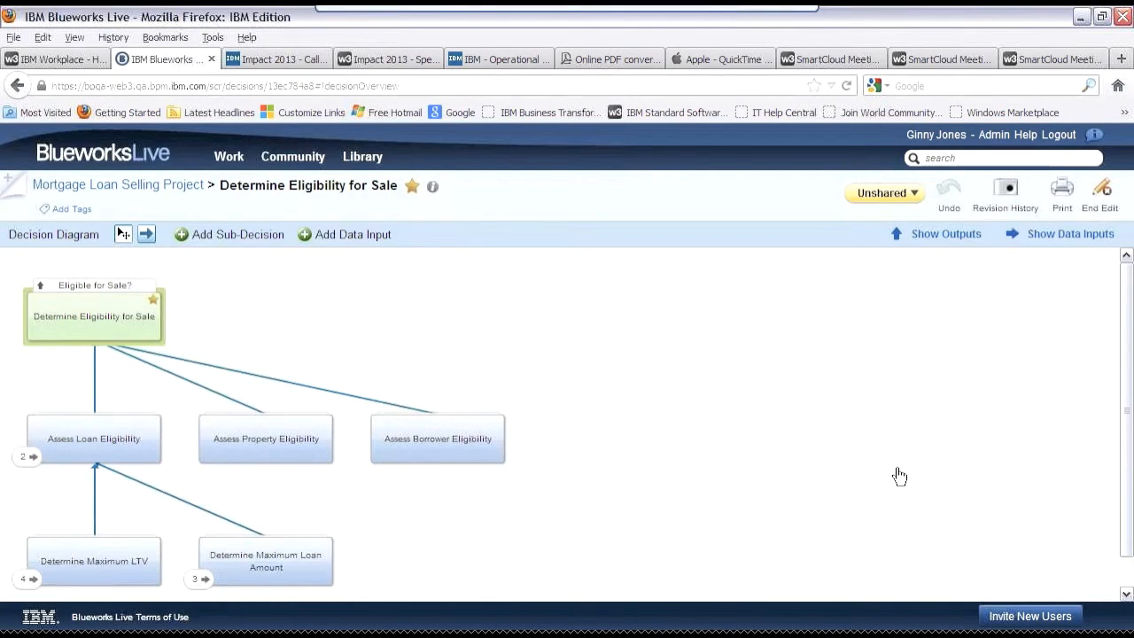
right_click(88, 328)
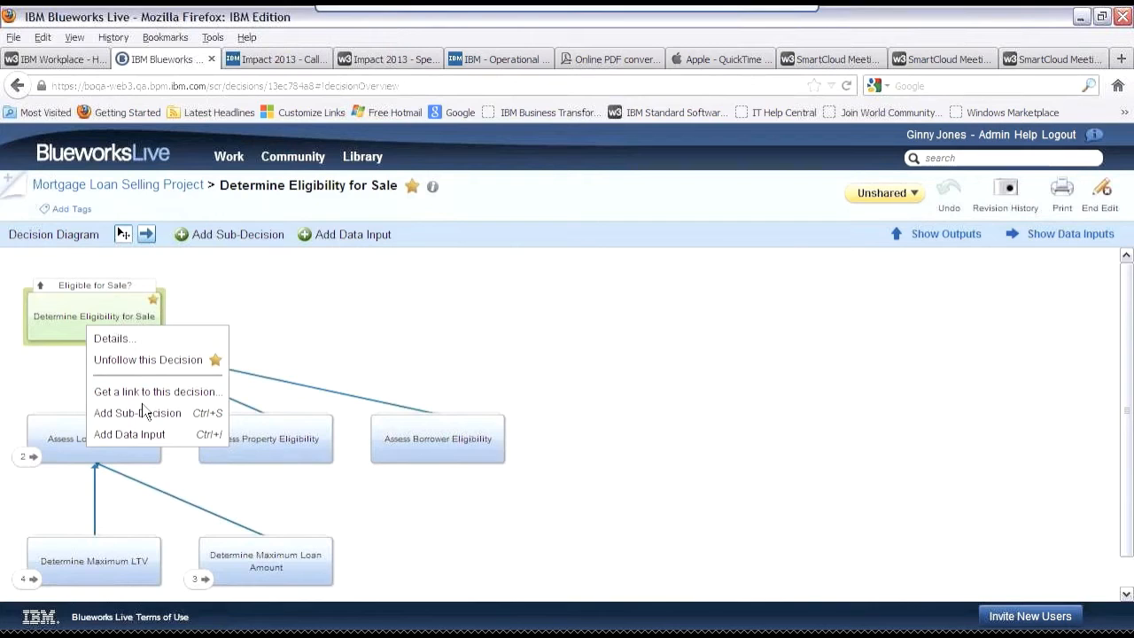
click(511, 325)
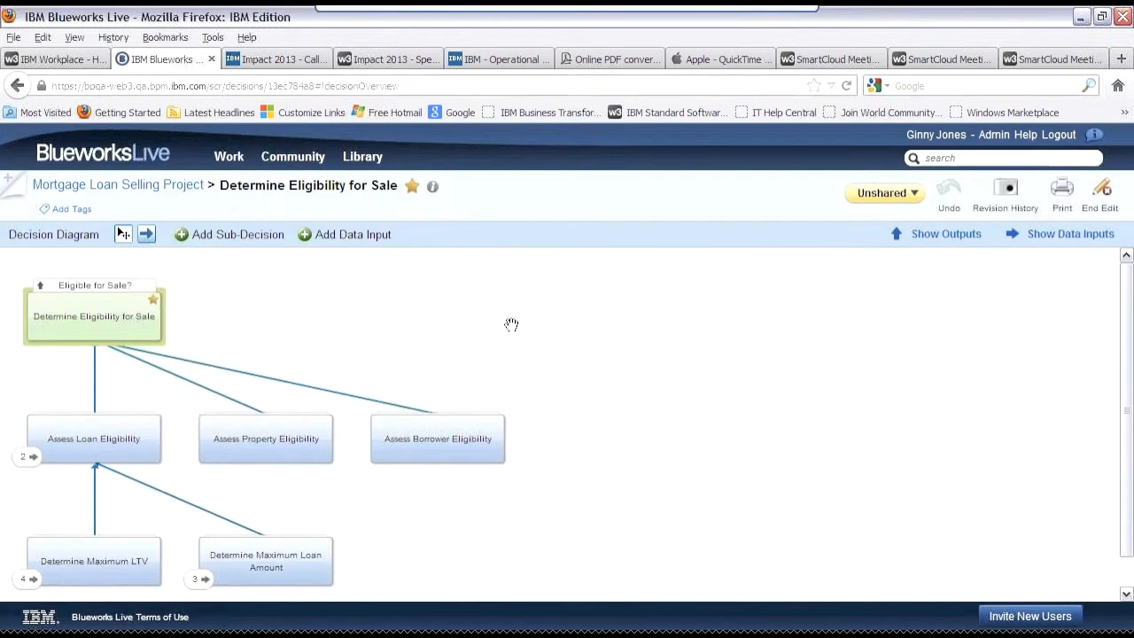
- Go to the work area, view the Automate a Process form and close it without creating a process app
click(241, 164)
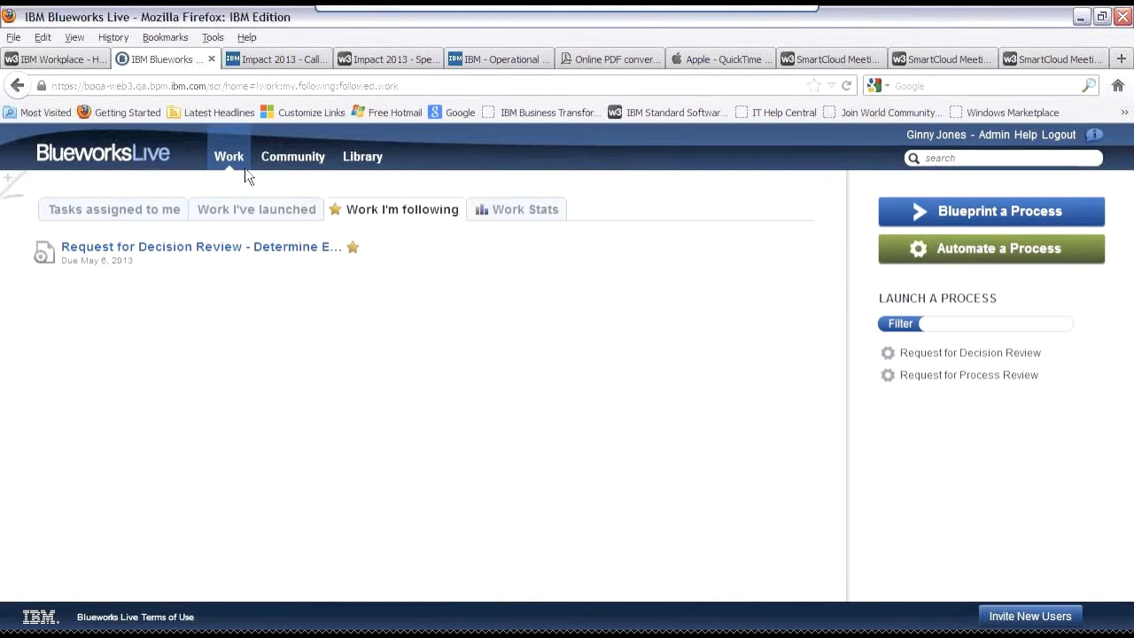
click(964, 255)
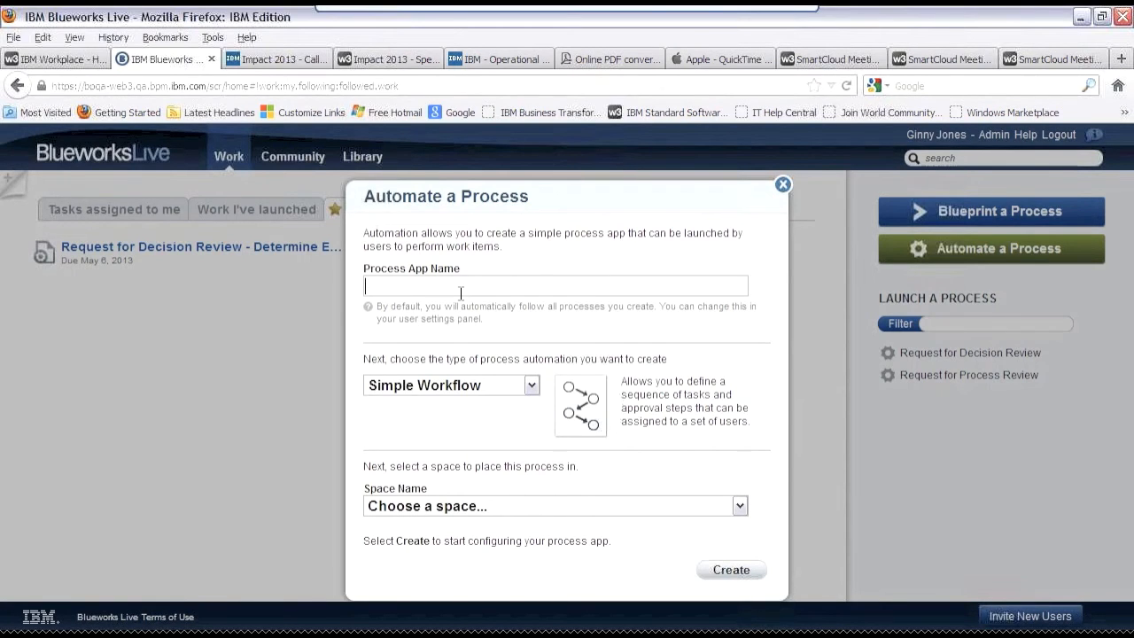
click(783, 185)
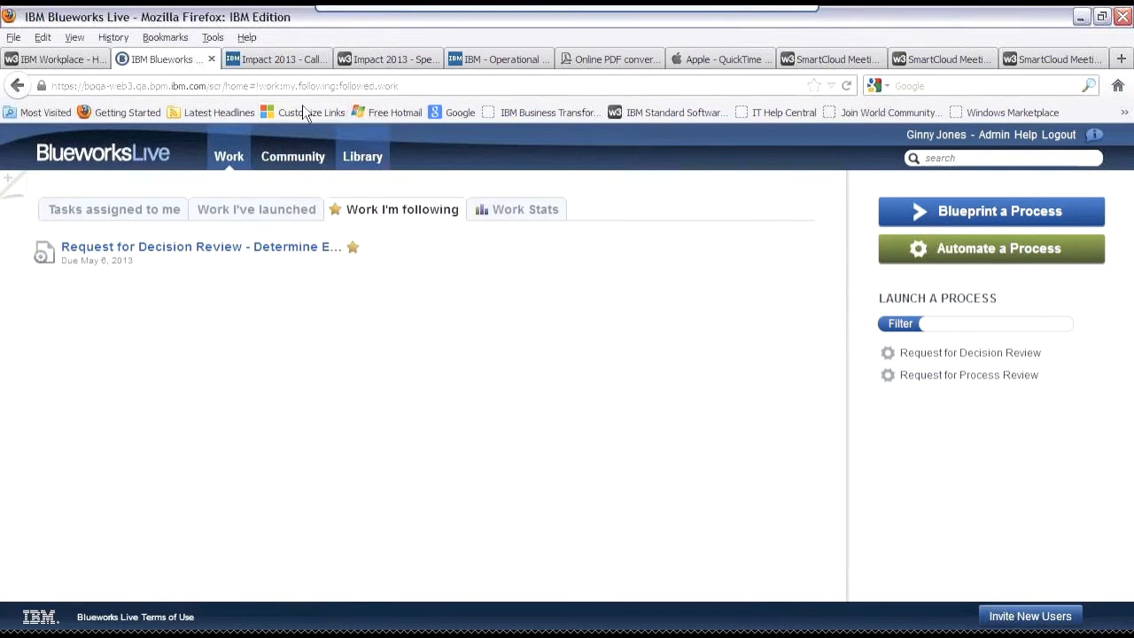
- Open the configuration of the "Request for Decision Review" process app from the library's processes
click(362, 160)
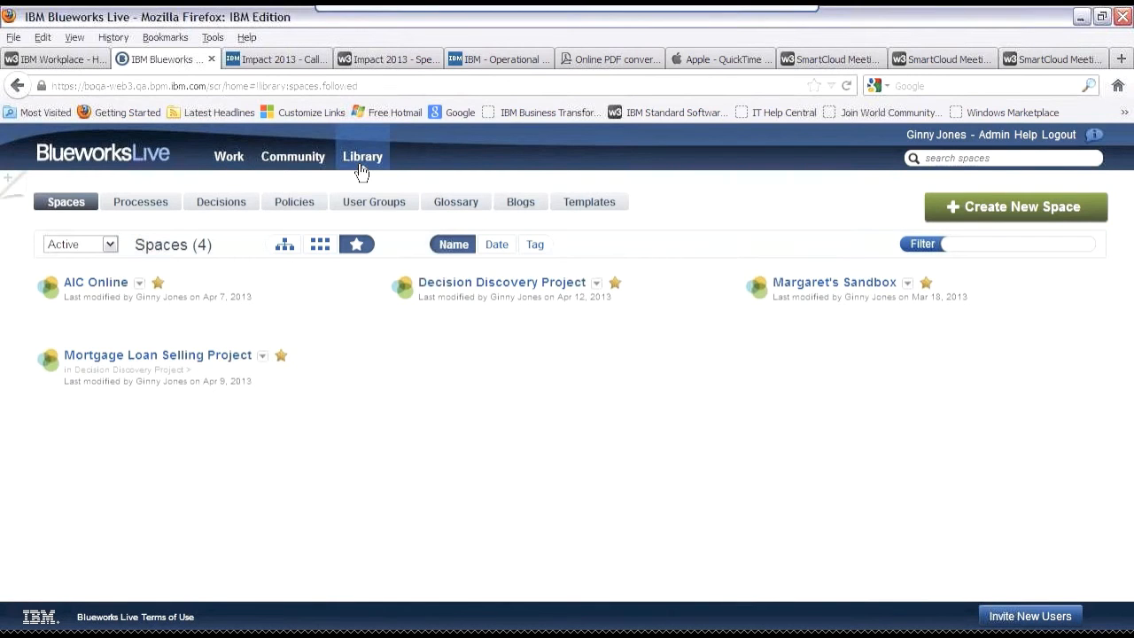
click(168, 204)
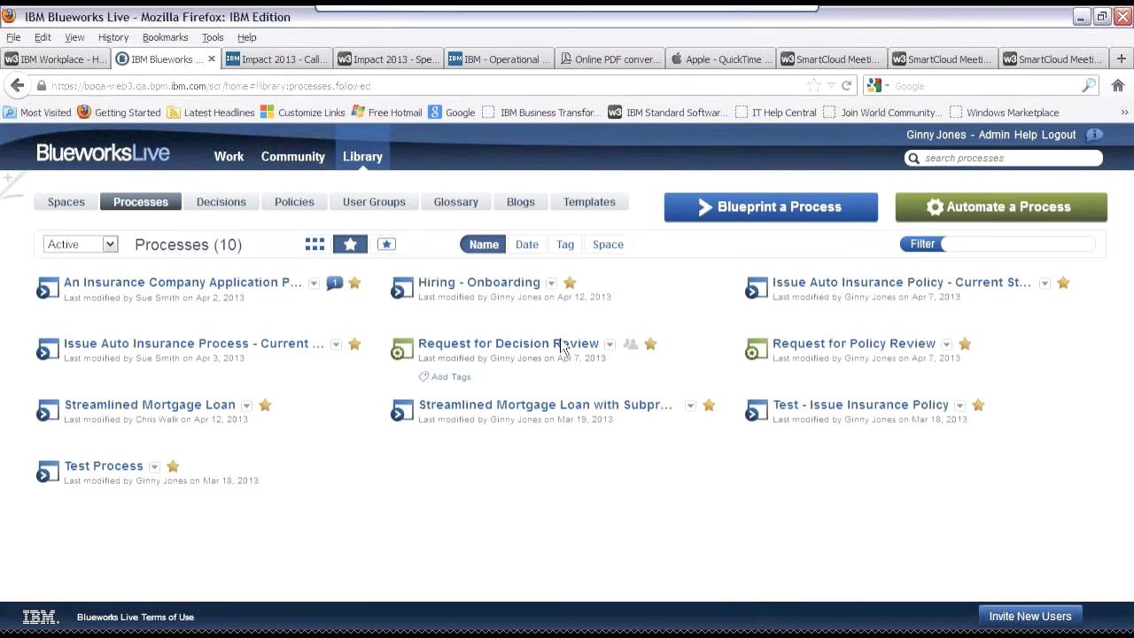
click(610, 344)
click(536, 367)
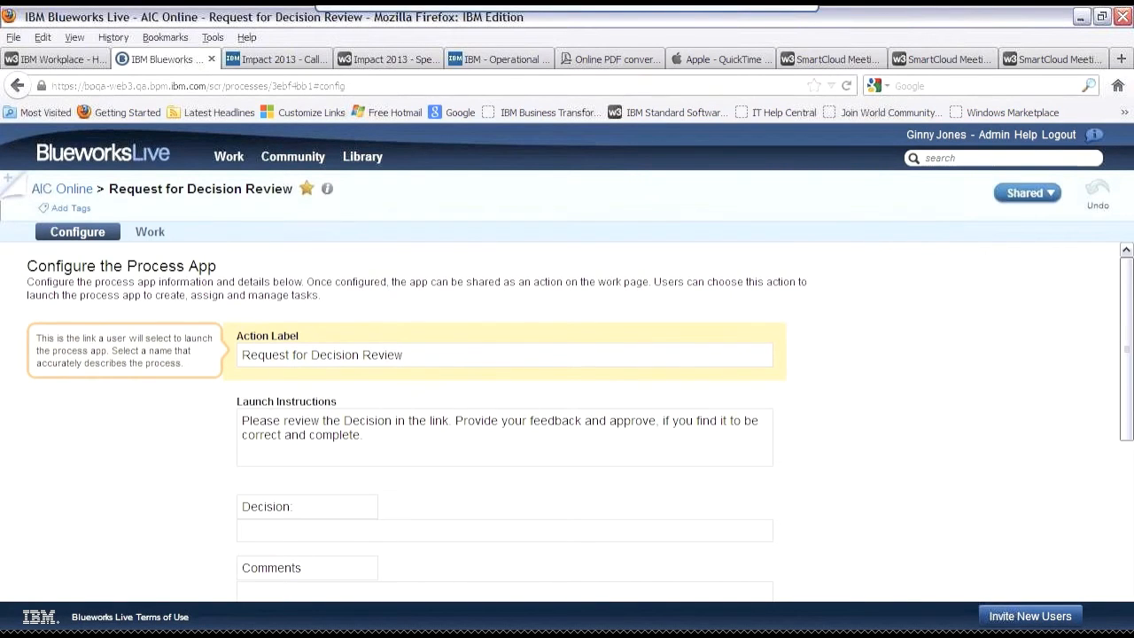
- Examine the process app's launch instructions, decision and comments fields, attachments, and workflow tasks with their assignees and approval steps
scroll(567, 420, down, 1)
scroll(567, 419, up, 1)
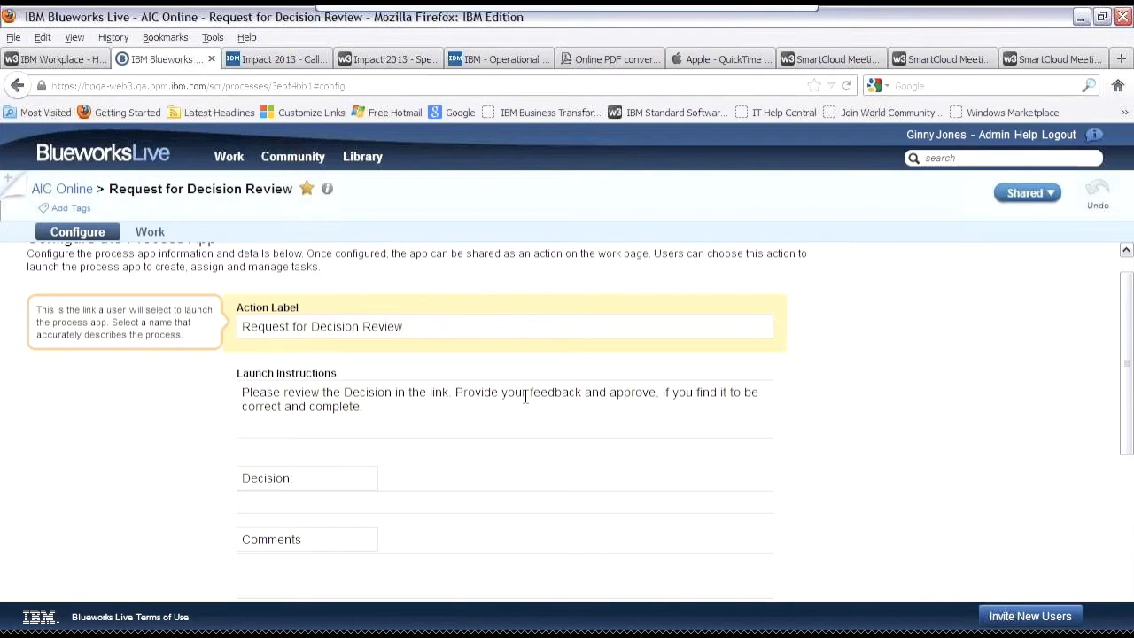
click(525, 427)
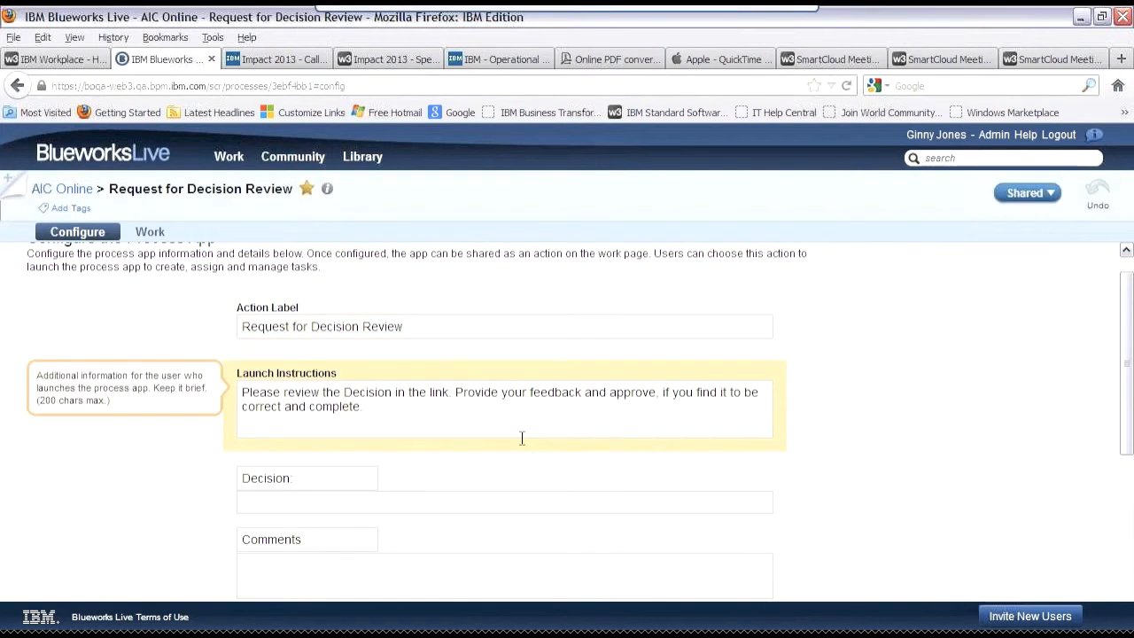
key(Tab)
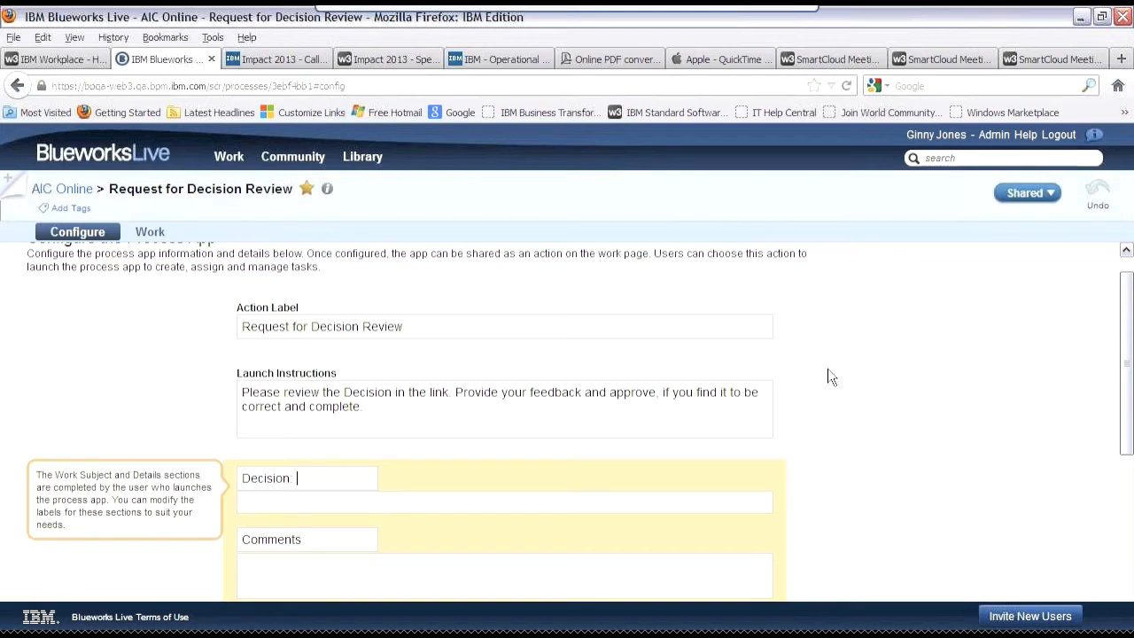
scroll(831, 376, down, 4)
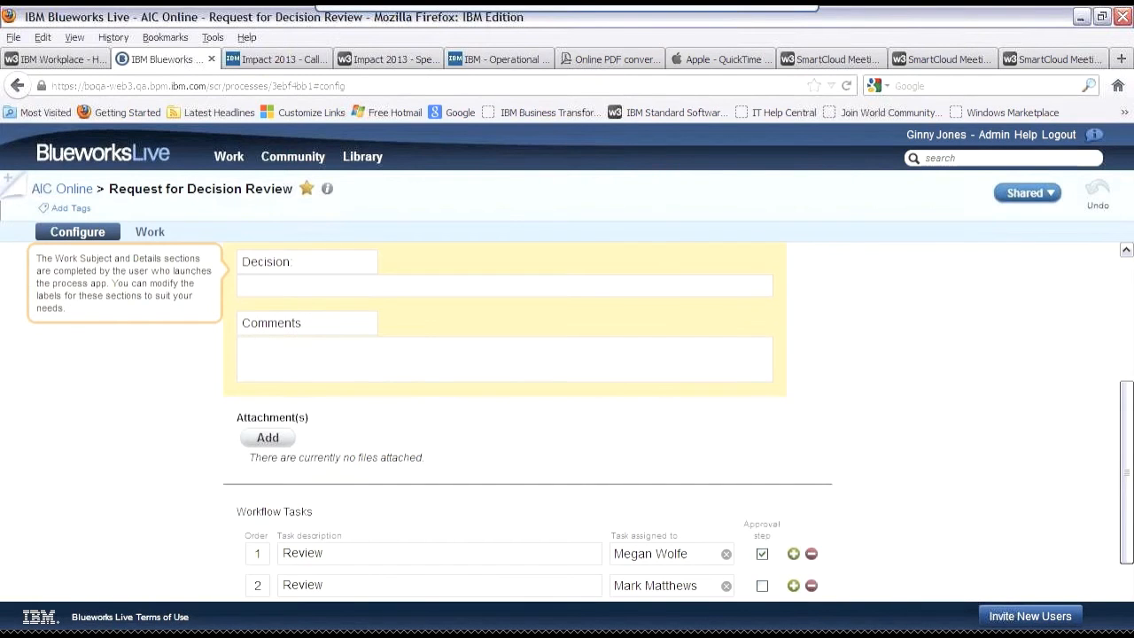
scroll(528, 425, down, 3)
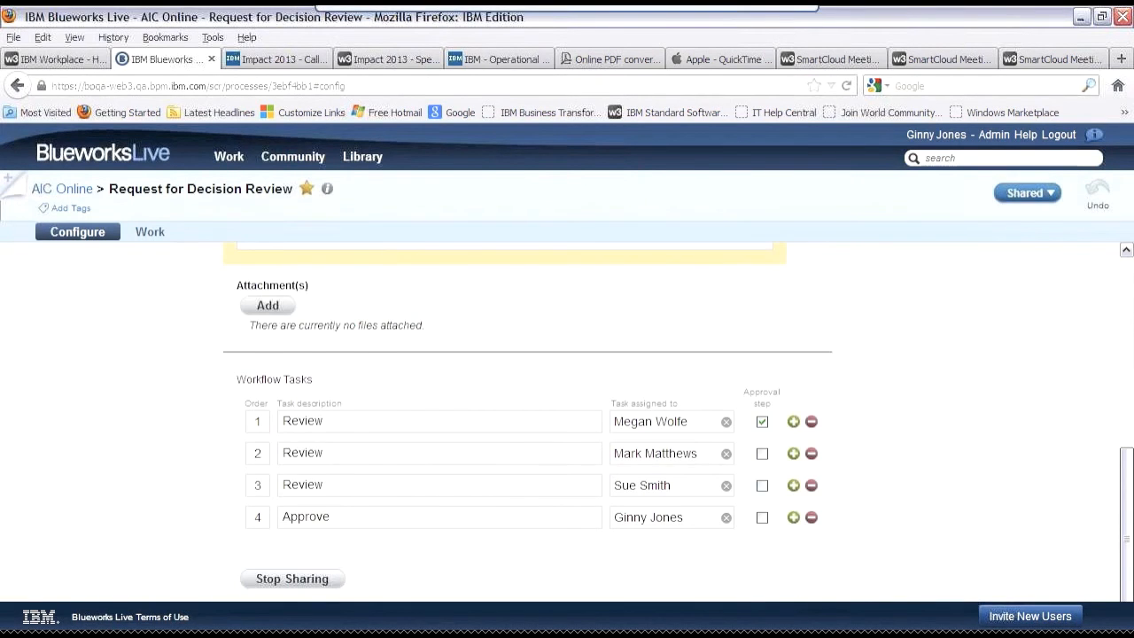
scroll(528, 425, up, 8)
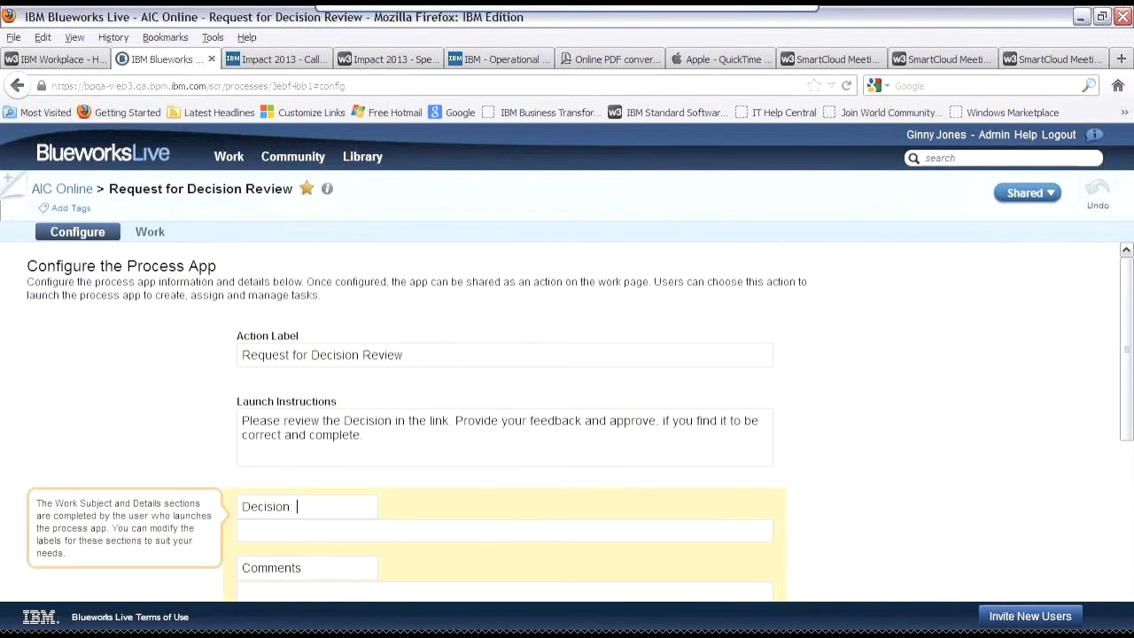
- Open the followed decision review request for "Determine Eligibility" from the work area and examine its link, attachment, workflow tasks and comment
click(373, 176)
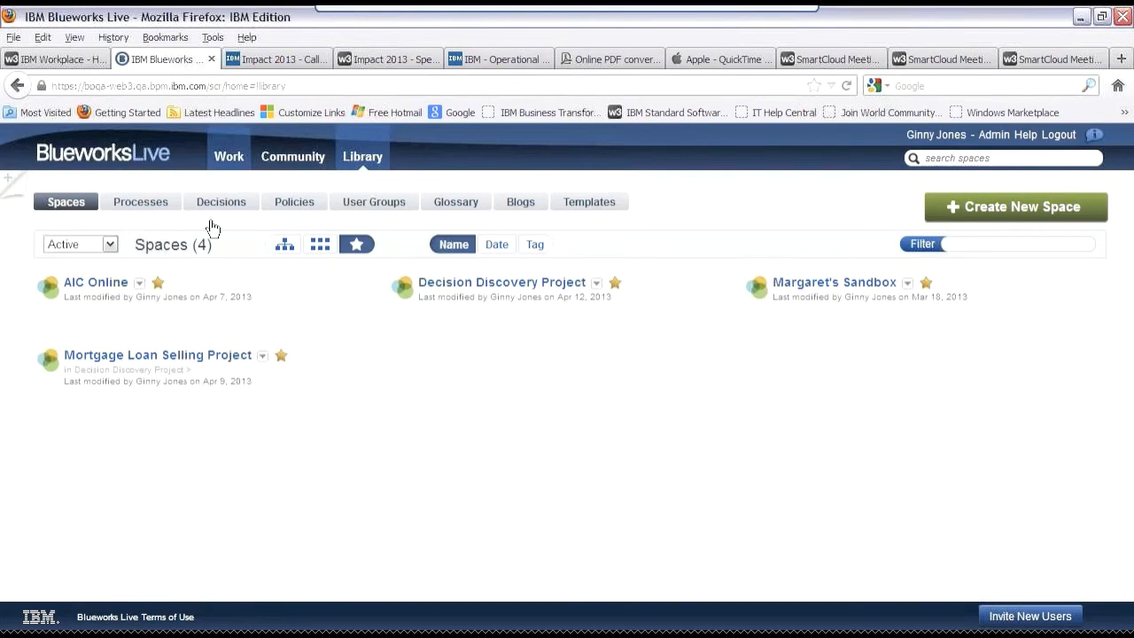
click(227, 159)
click(221, 252)
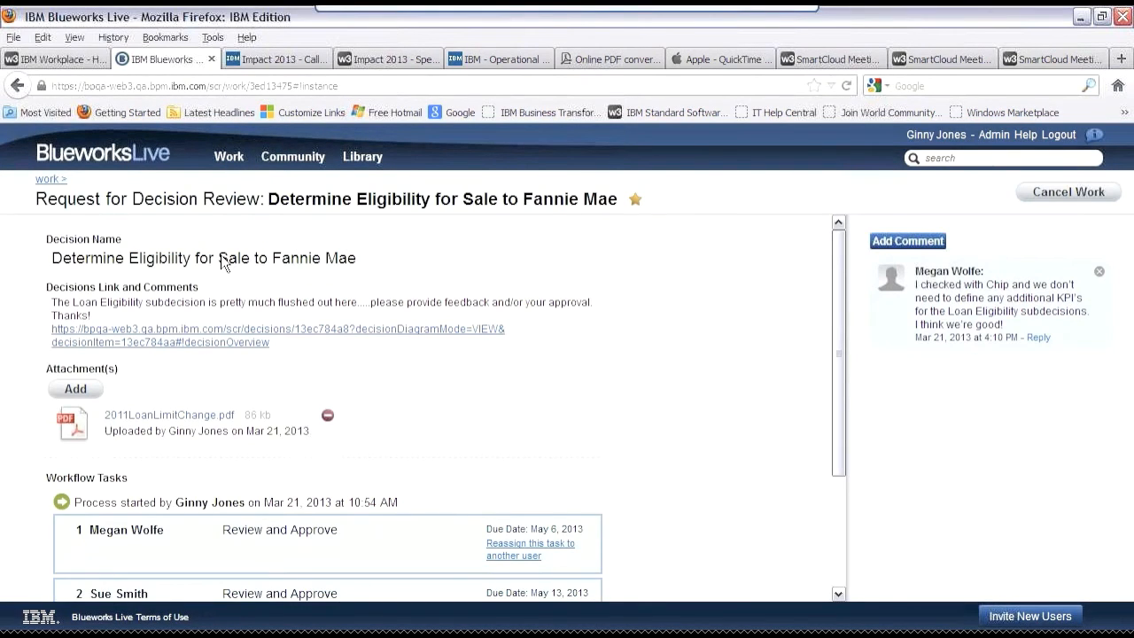
drag(841, 237, 842, 330)
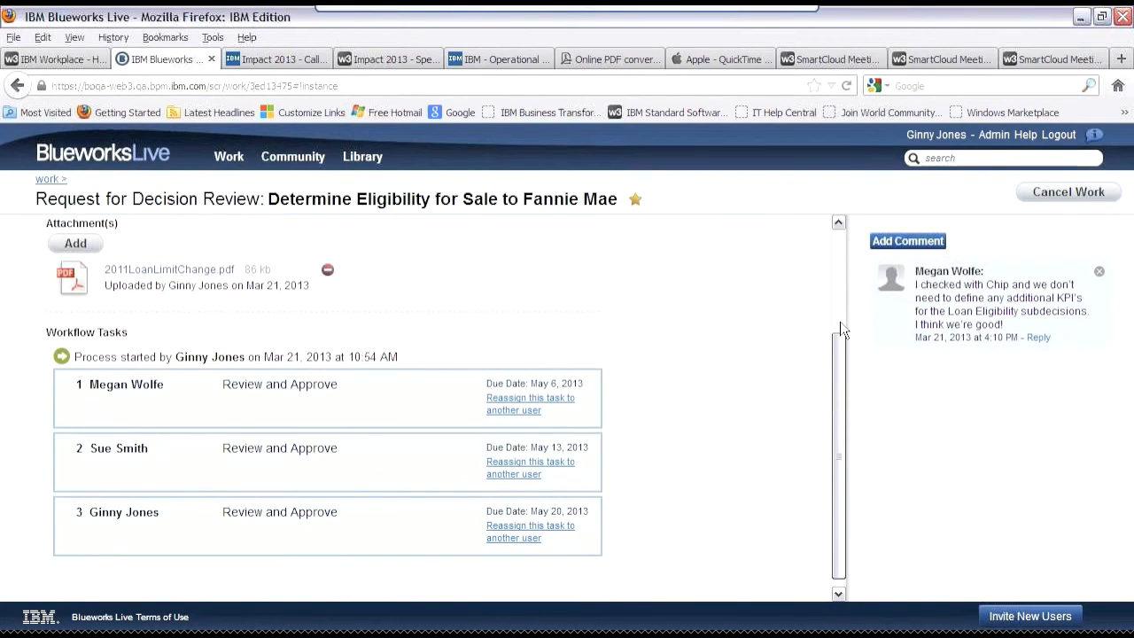
scroll(841, 385, up, 3)
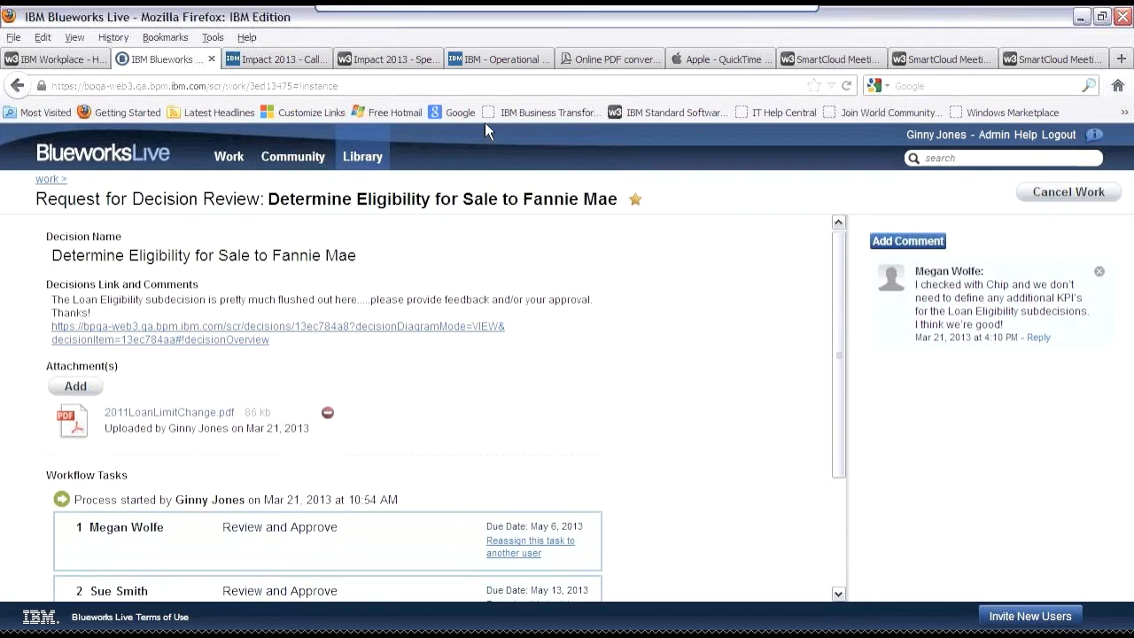
- Reopen the "Determine Eligibility for Sale" decision from the "Mortgage Loan Selling Project" space and look at its revision history
click(370, 163)
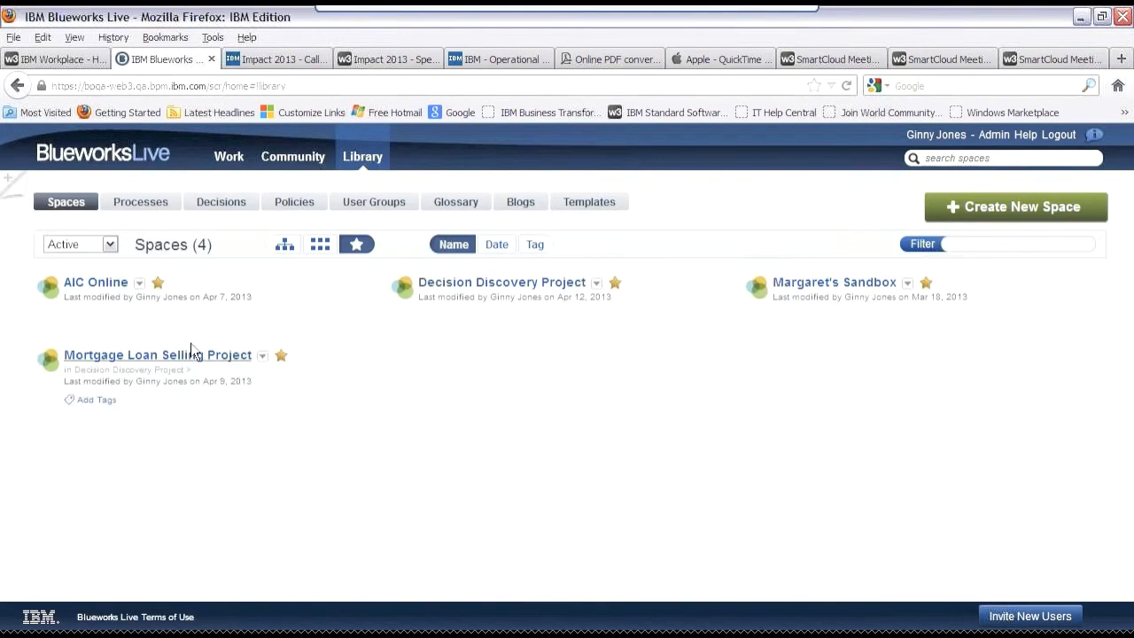
click(168, 355)
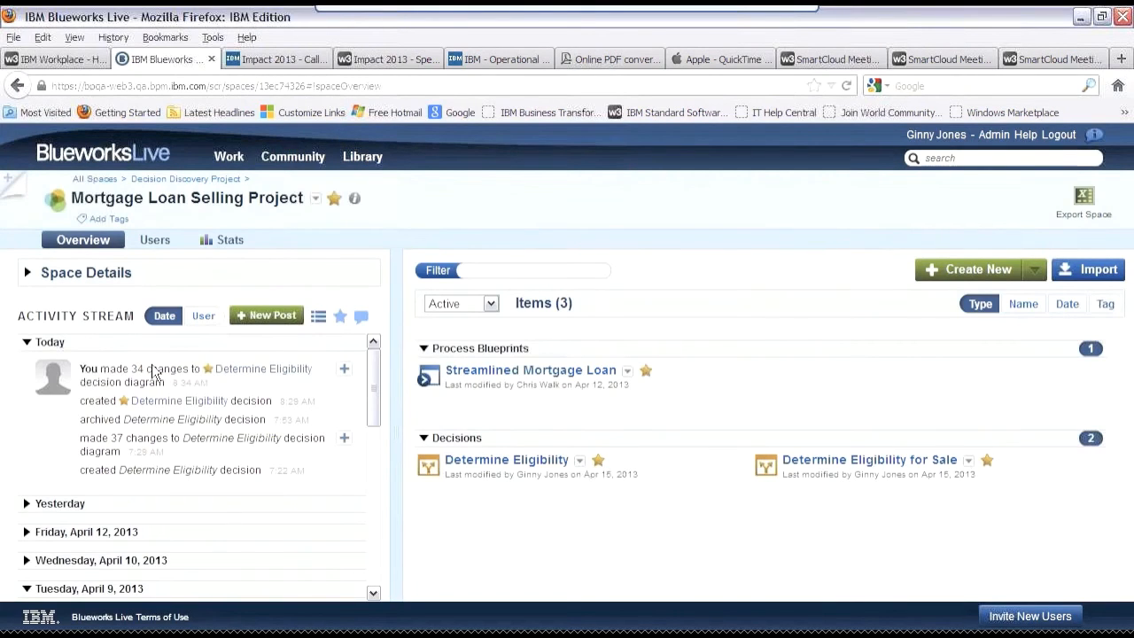
click(829, 461)
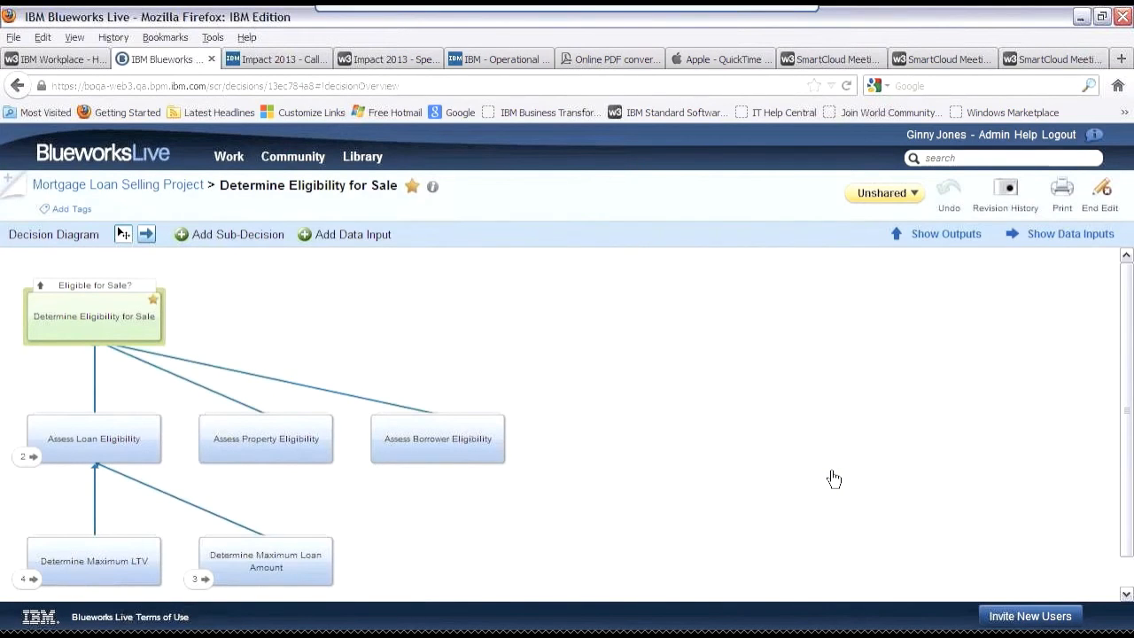
click(1010, 199)
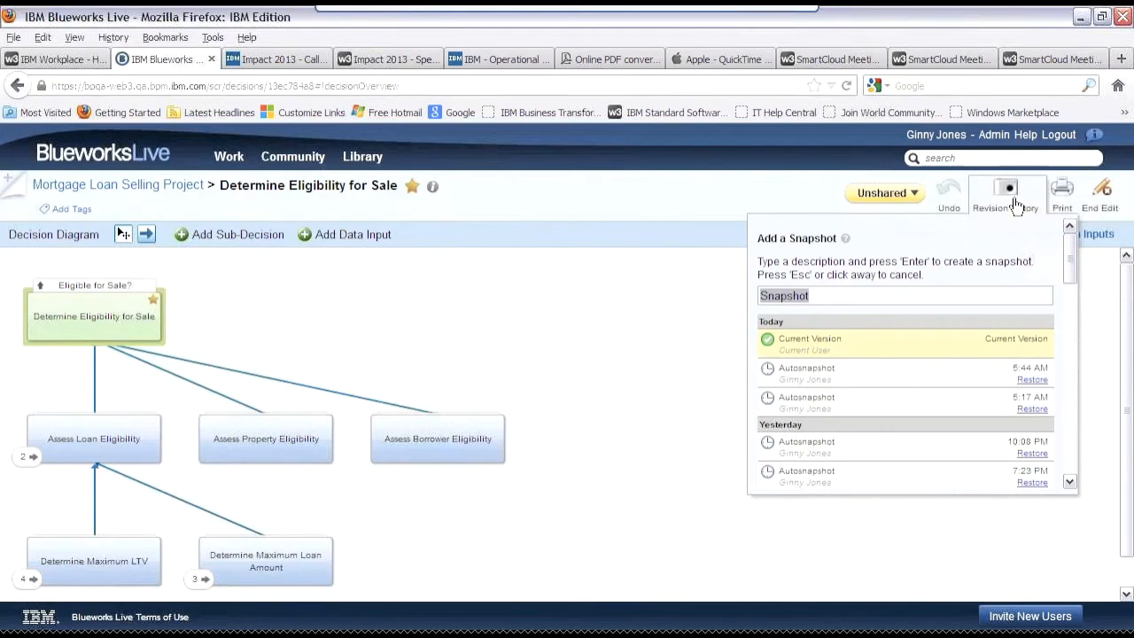
click(676, 319)
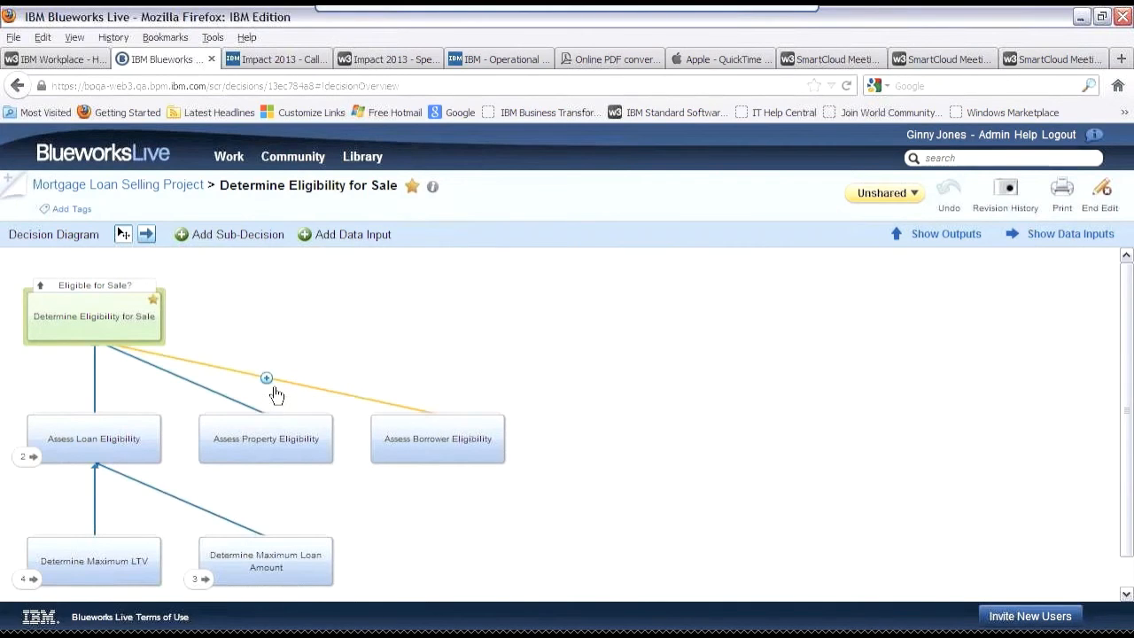
- Try inserting a decision above Assess Borrower Eligibility and linking Assess Borrower Eligibility to Assess Property Eligibility, and undo both changes
click(266, 378)
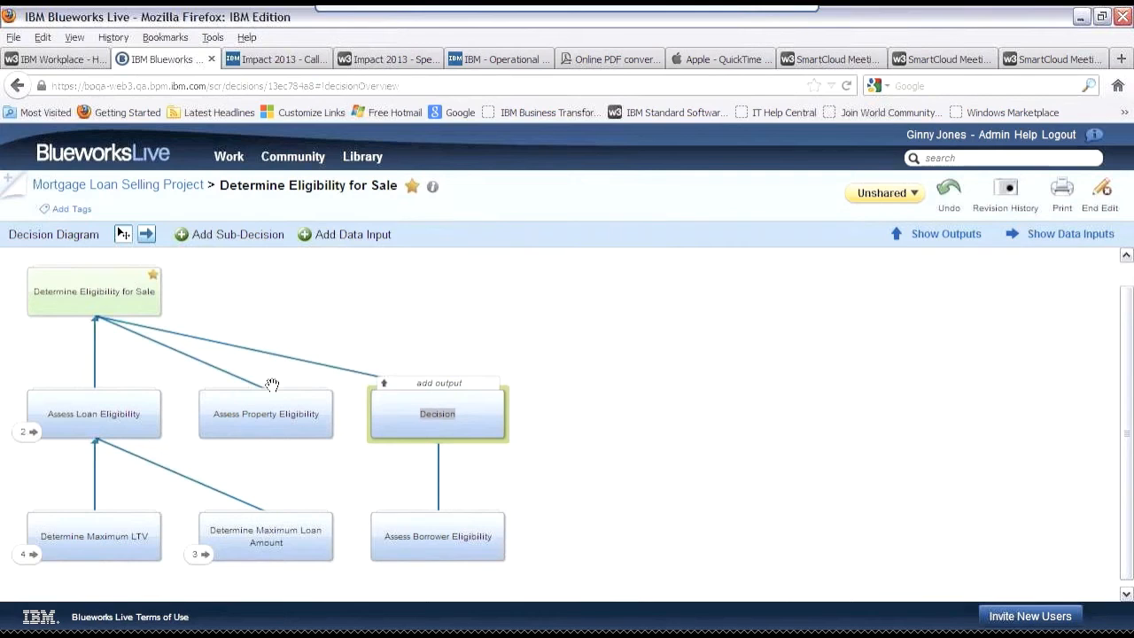
drag(428, 553, 314, 462)
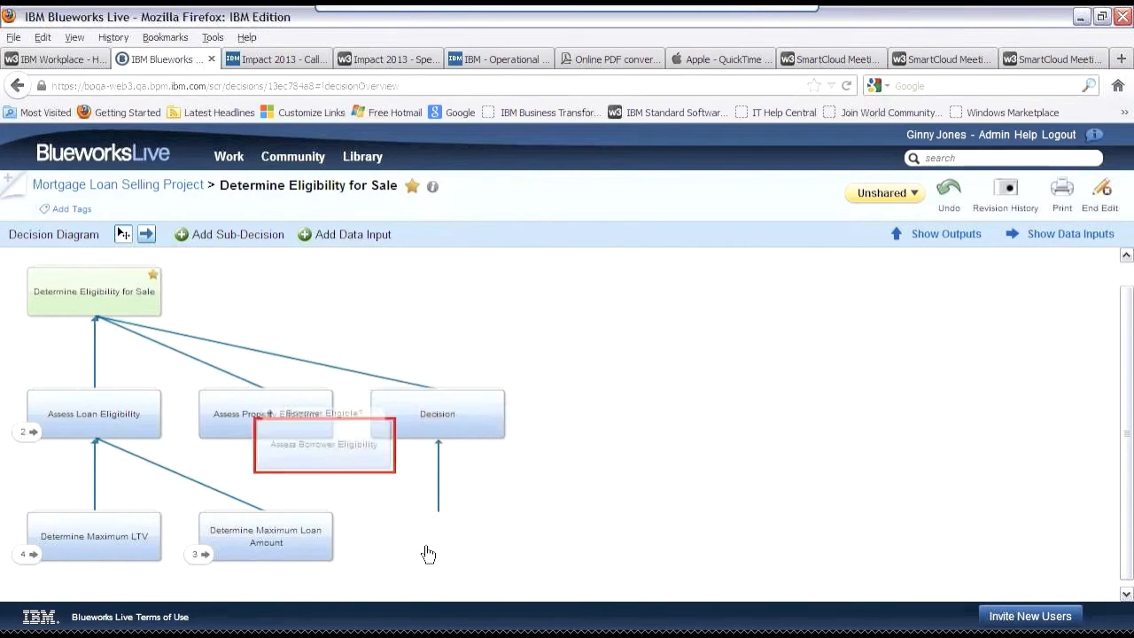
drag(428, 554, 268, 425)
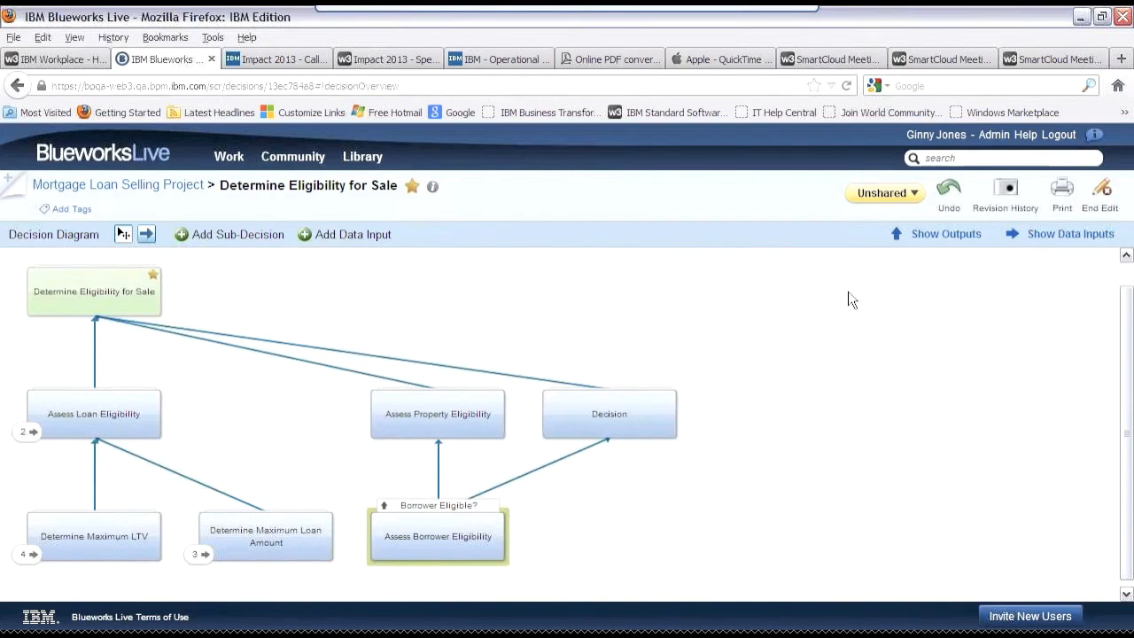
click(950, 190)
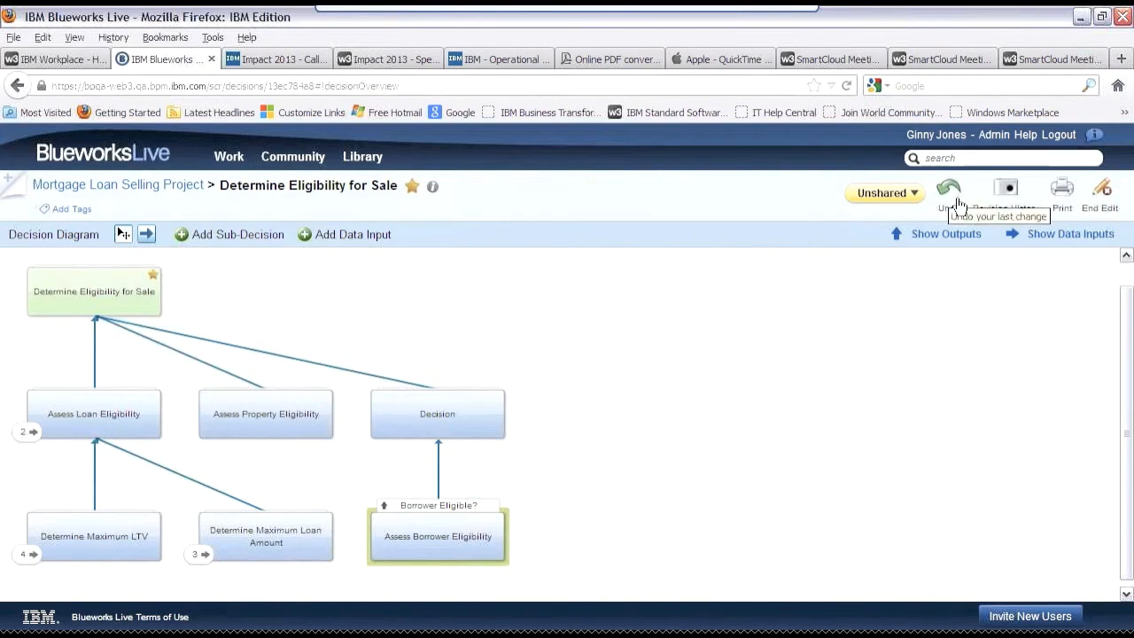
click(957, 204)
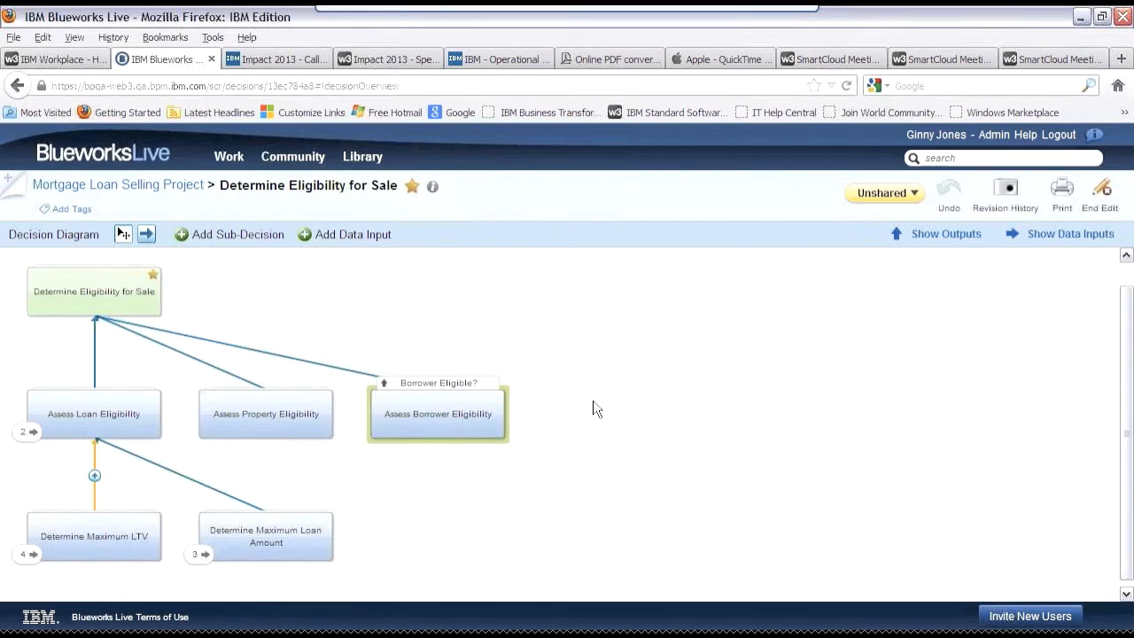
- Open the Determine Maximum LTV decision's details, examine its decision table in the enlarged view, and close it
click(112, 532)
double_click(112, 532)
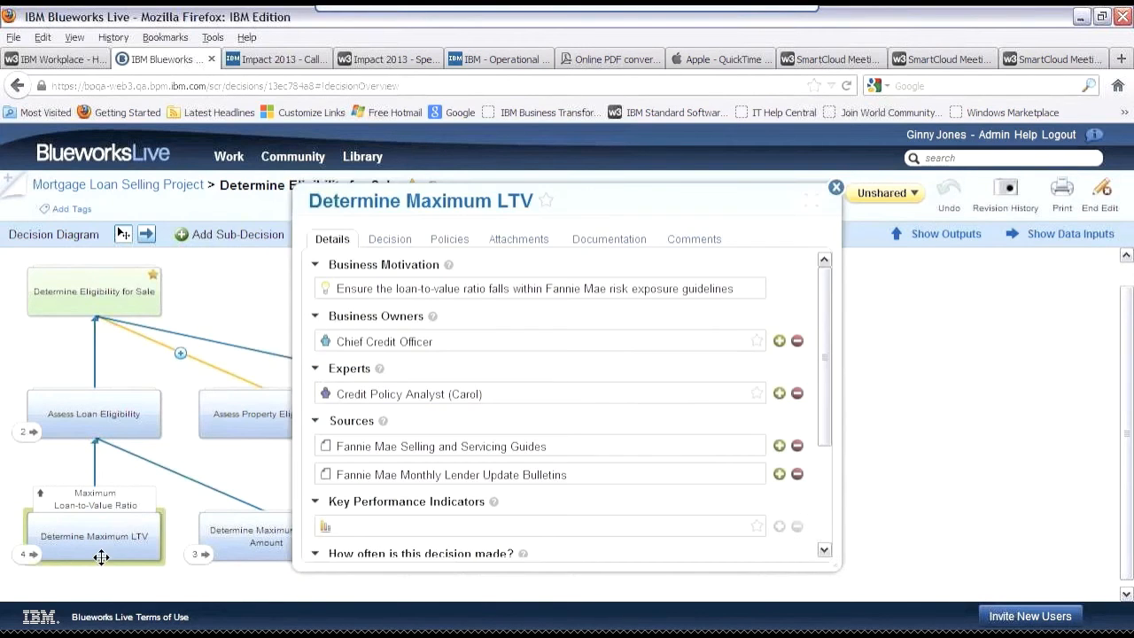
click(389, 240)
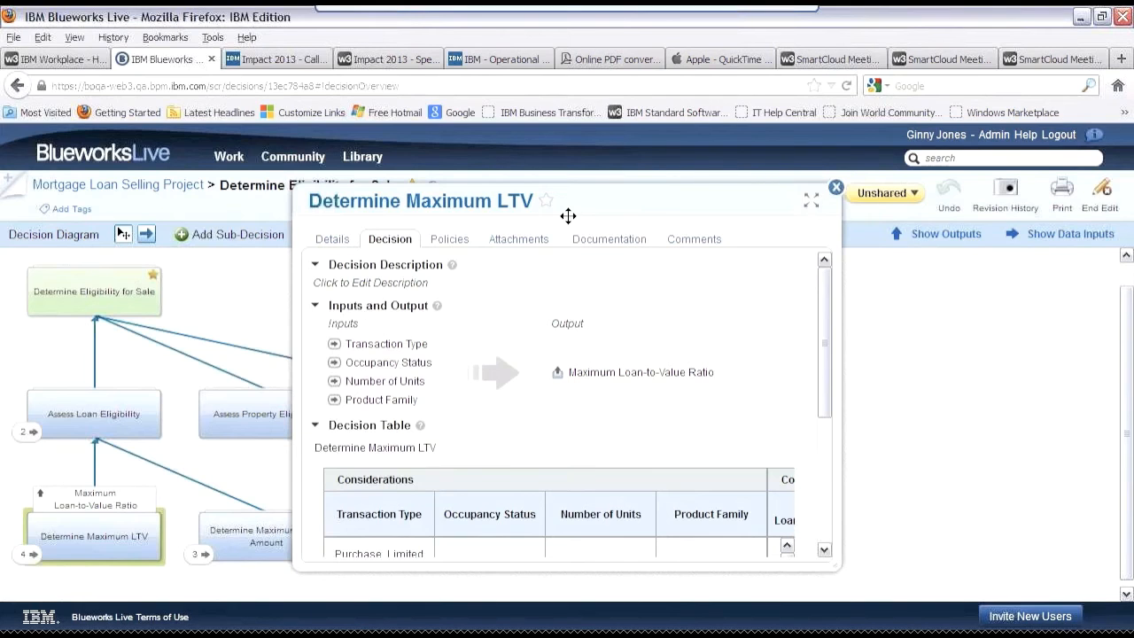
click(811, 200)
scroll(894, 255, down, 4)
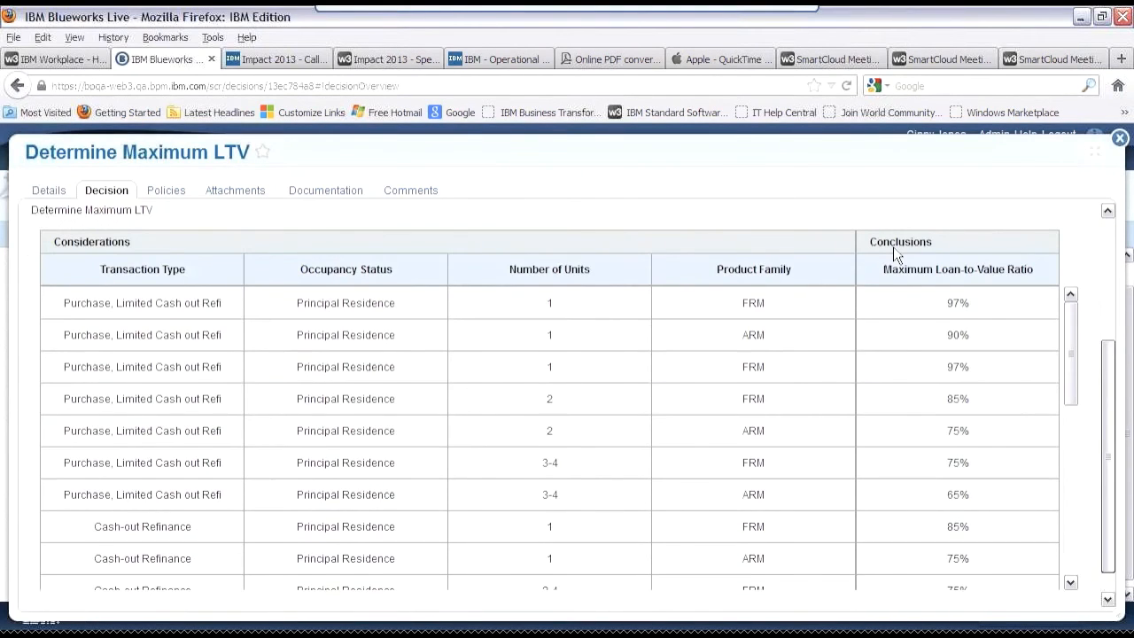
scroll(992, 319, down, 3)
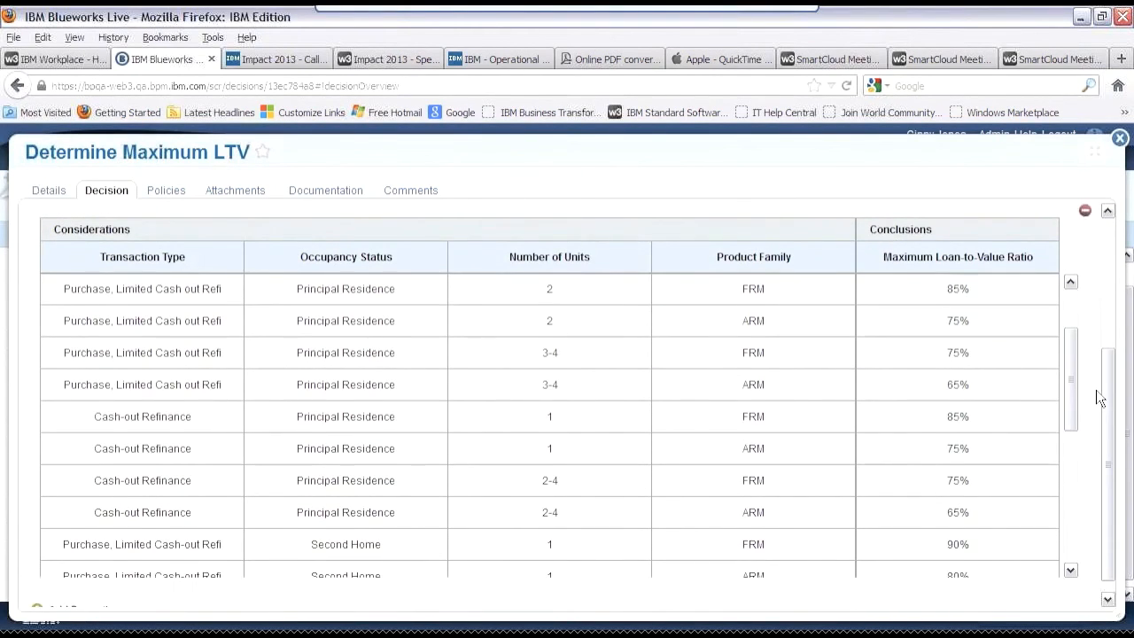
scroll(1075, 413, up, 2)
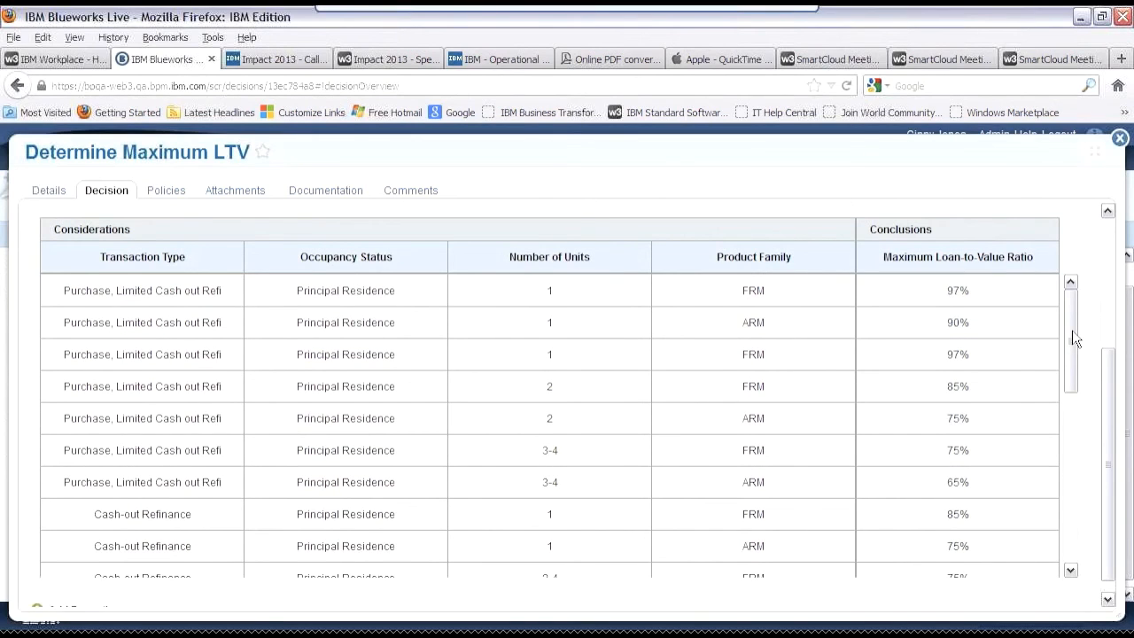
click(1120, 139)
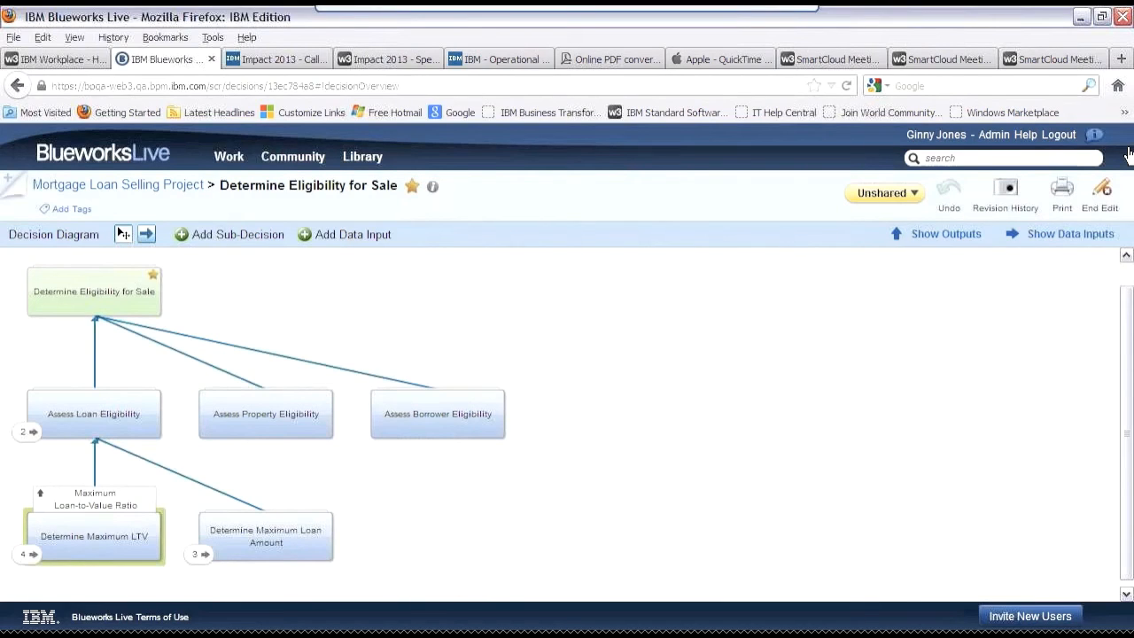
- Go to the library's decisions and search them for "eligibility"
click(368, 165)
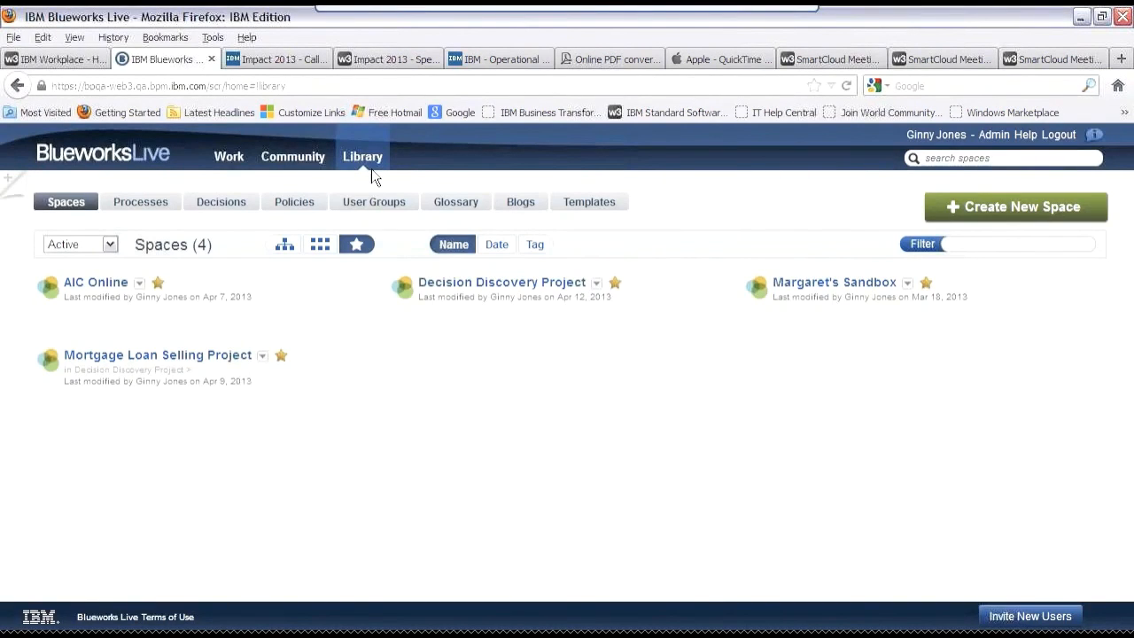
click(225, 208)
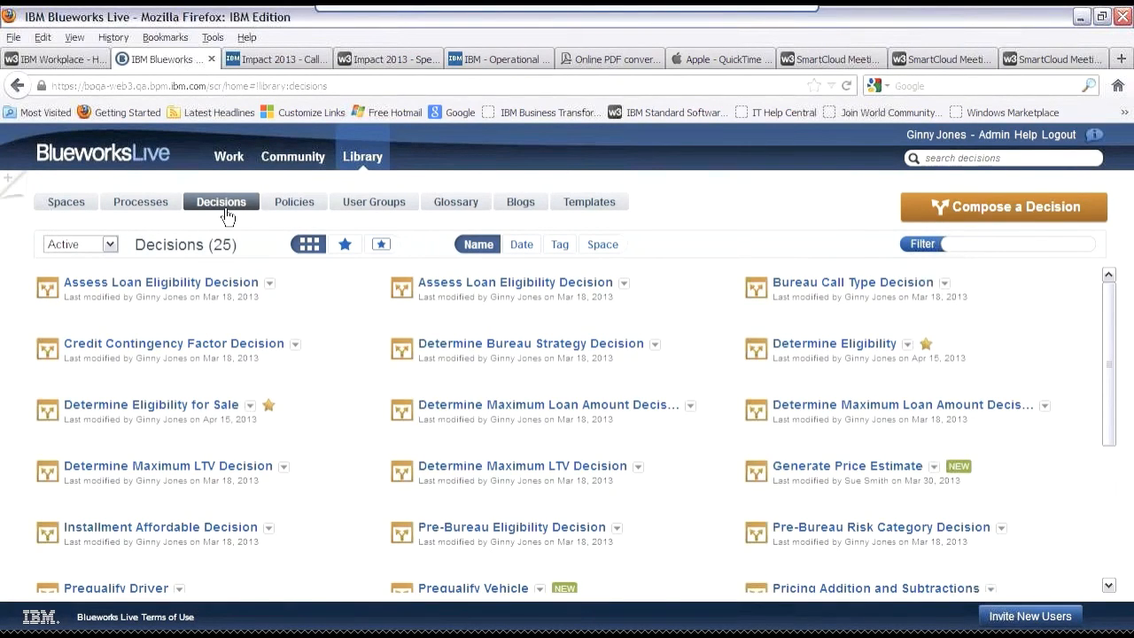
click(941, 158)
text(eligibility)
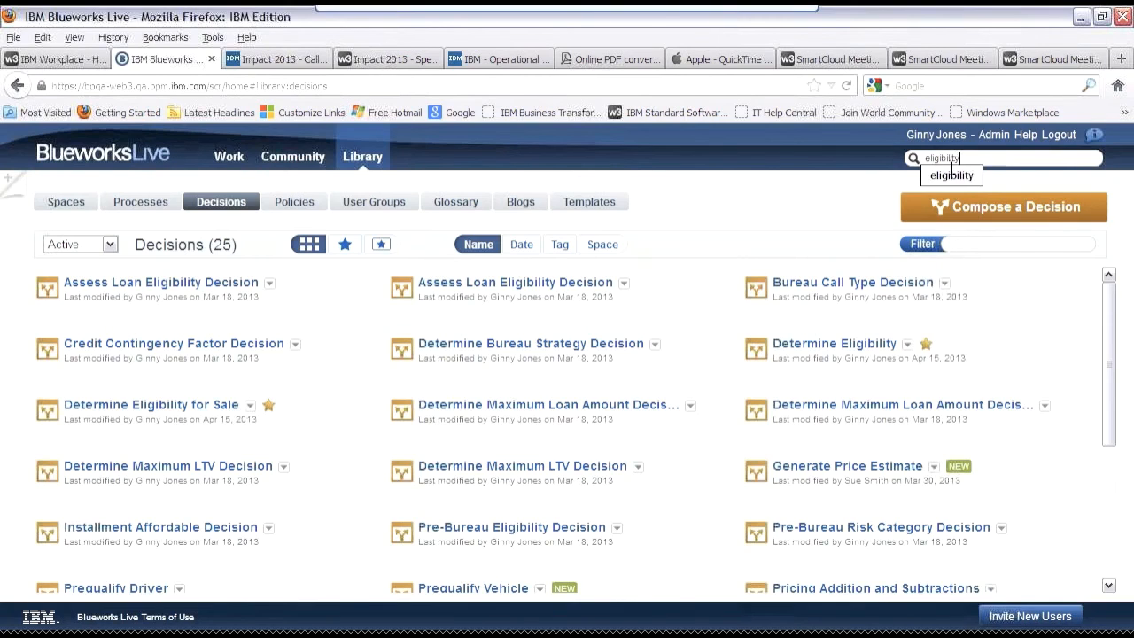
key(Return)
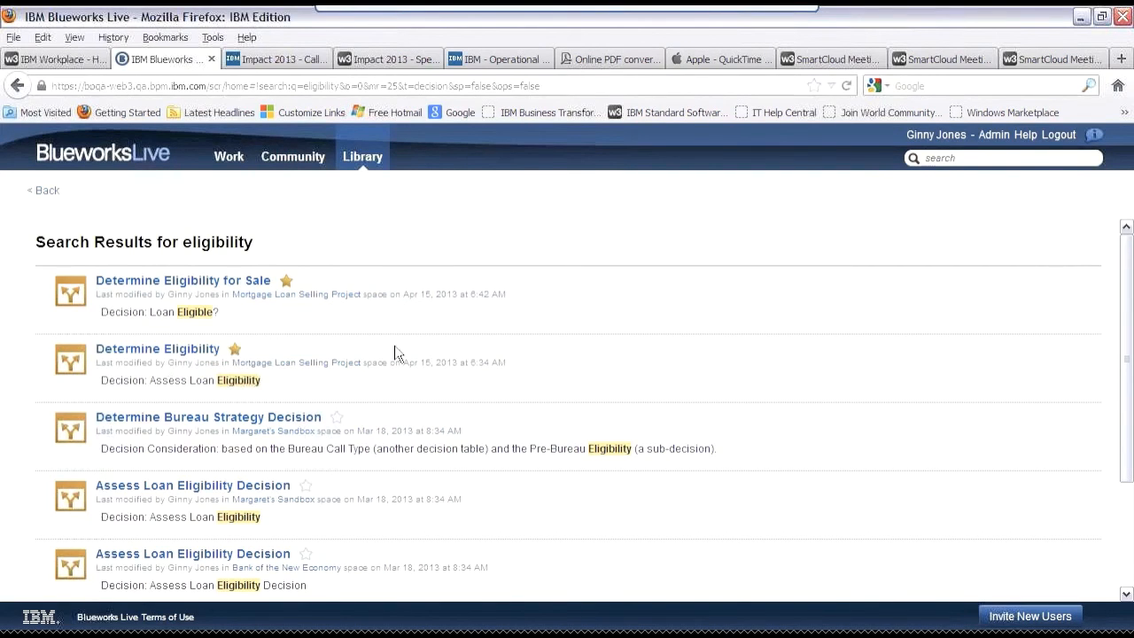
- Return to the library's decisions, filter them by "determine" and sort them by date
click(25, 89)
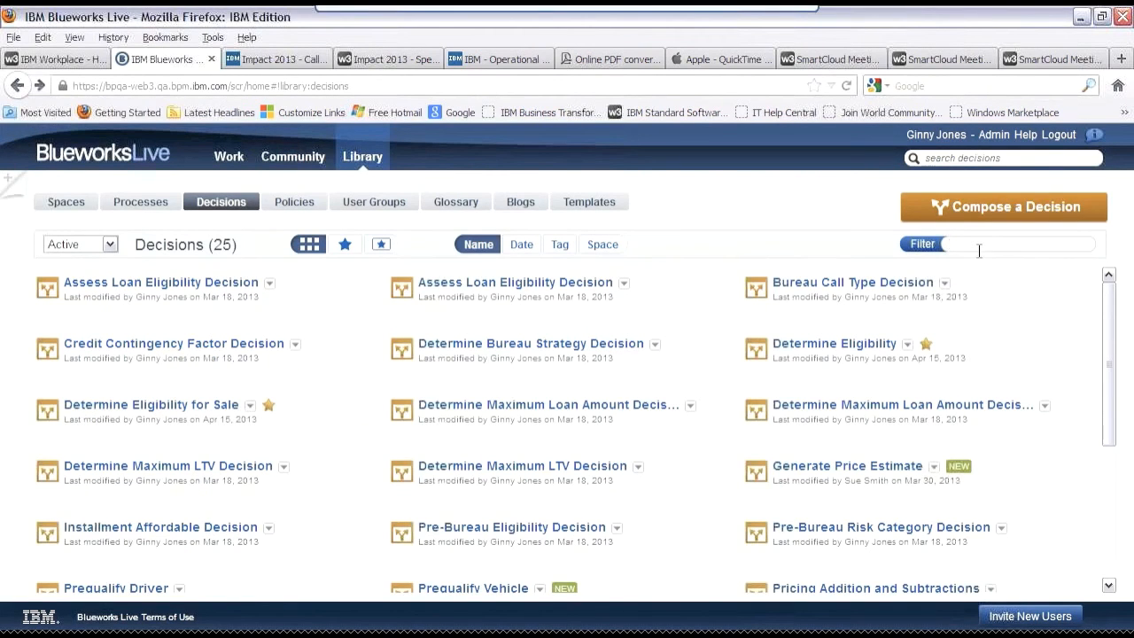
text(dtermine)
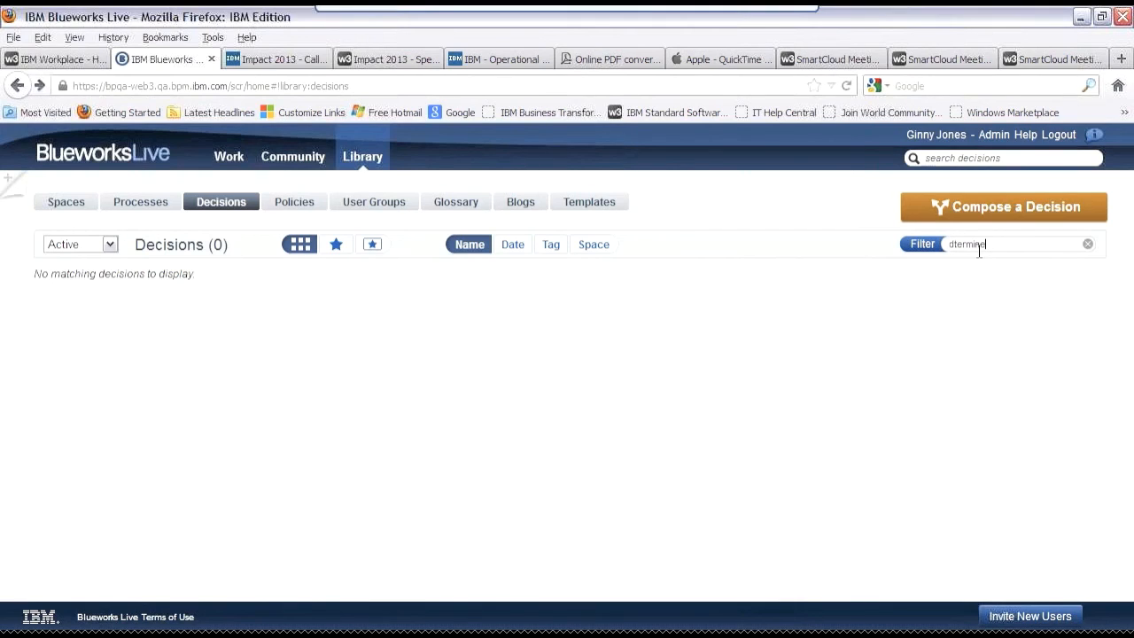
key(BackSpace)
key(BackSpace)
key(BackSpace)
key(BackSpace)
key(BackSpace)
key(BackSpace)
key(BackSpace)
text(etetr)
key(BackSpace)
key(BackSpace)
text(rmine)
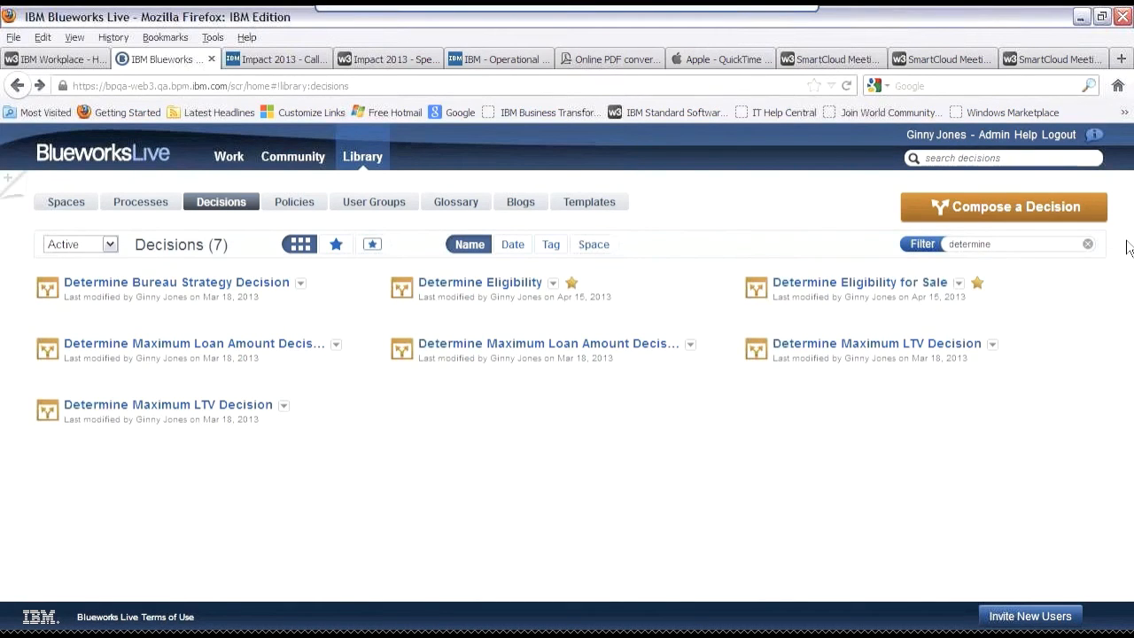
click(520, 255)
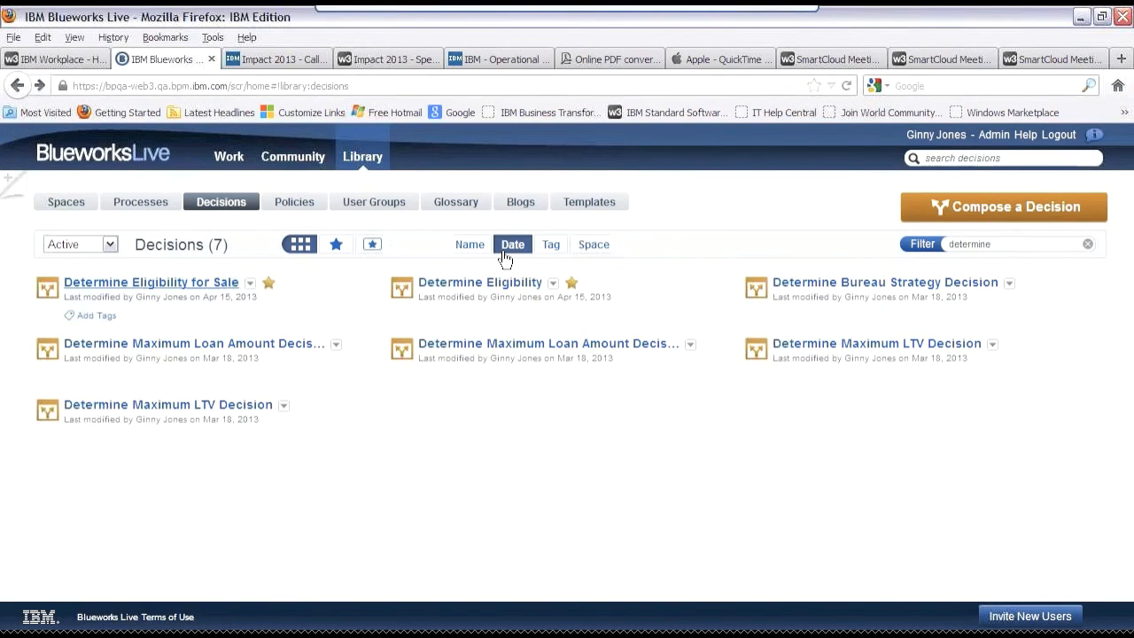
- Check which process and activity use the "Determine Eligibility for Sale" decision, and close the Where Used view
click(258, 296)
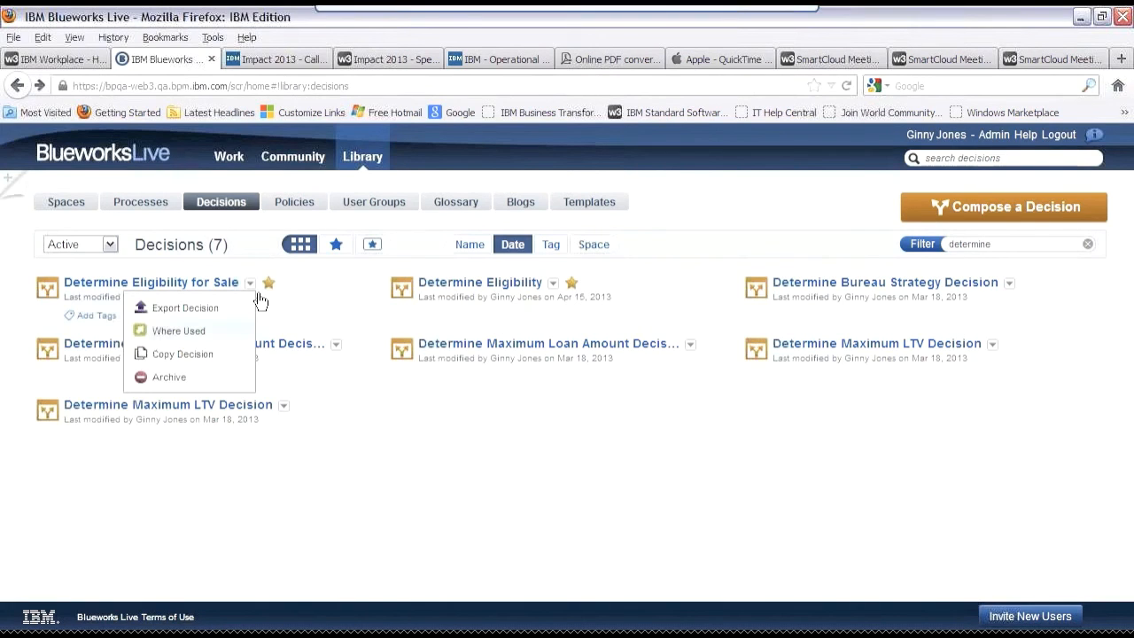
click(203, 346)
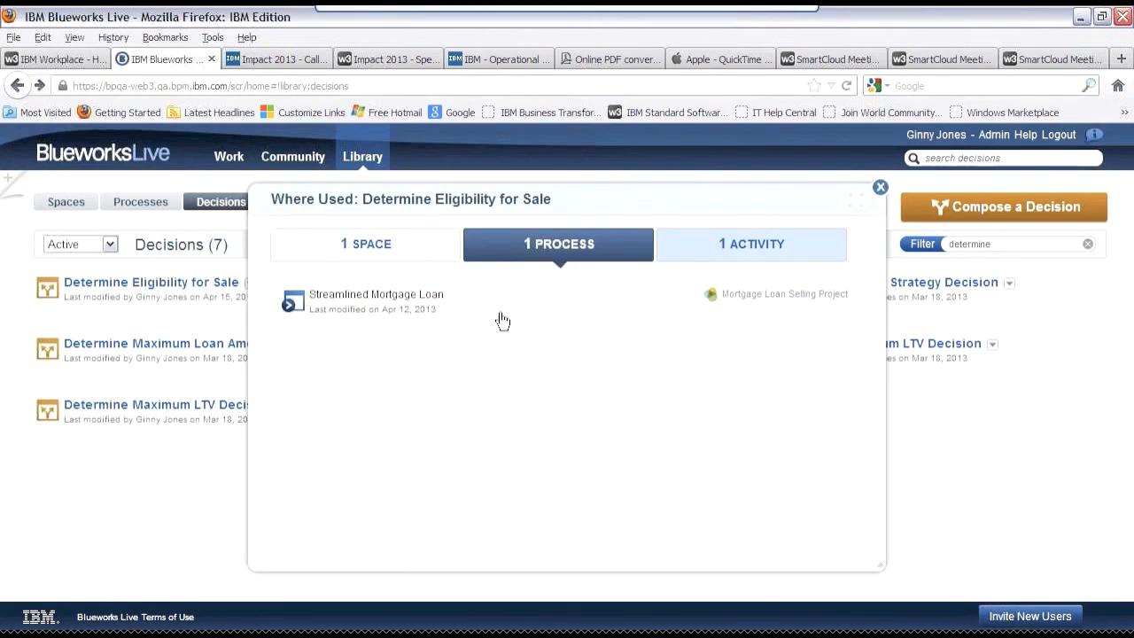
click(788, 257)
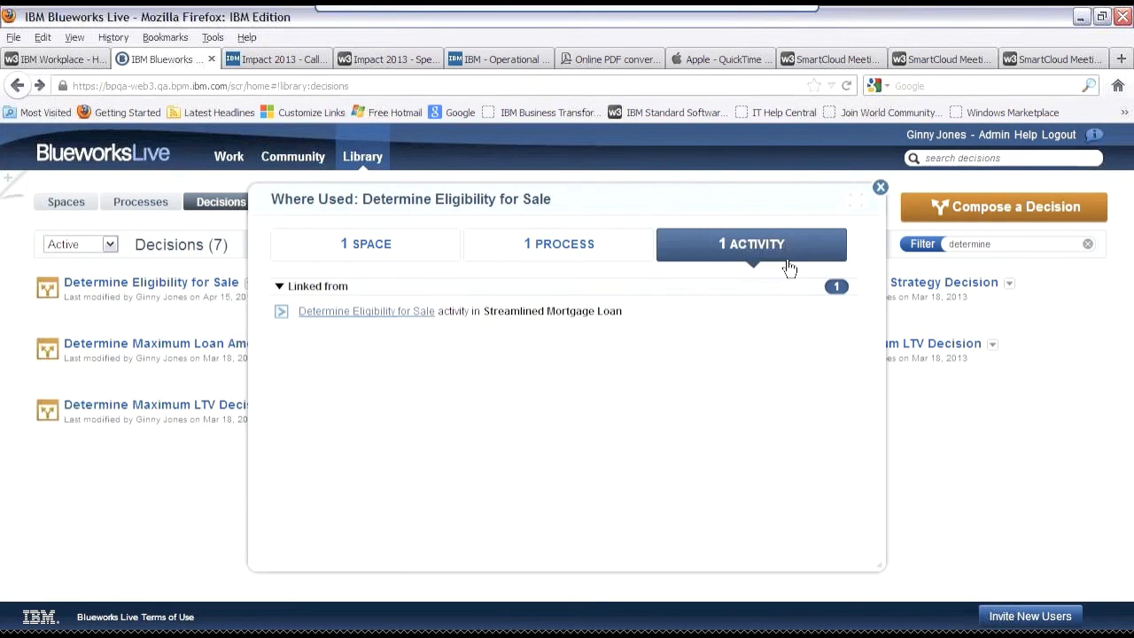
mouse_move(416, 335)
click(880, 188)
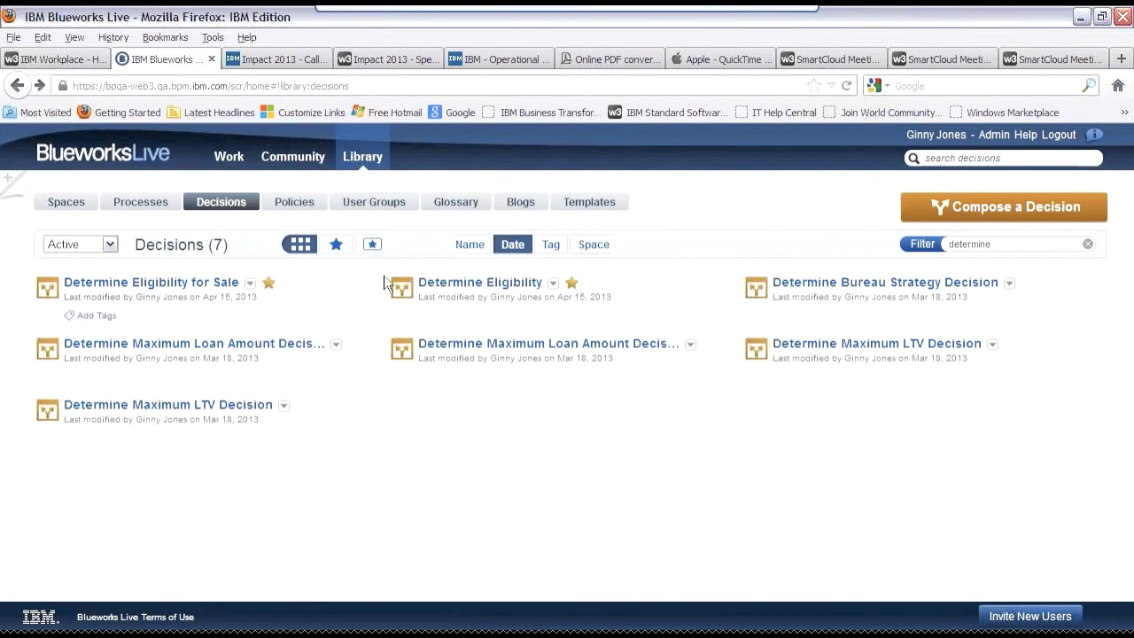
- Open the Excel data export for the "Determine Eligibility for Sale" decision and switch to its exported workbook in Microsoft Excel
click(250, 283)
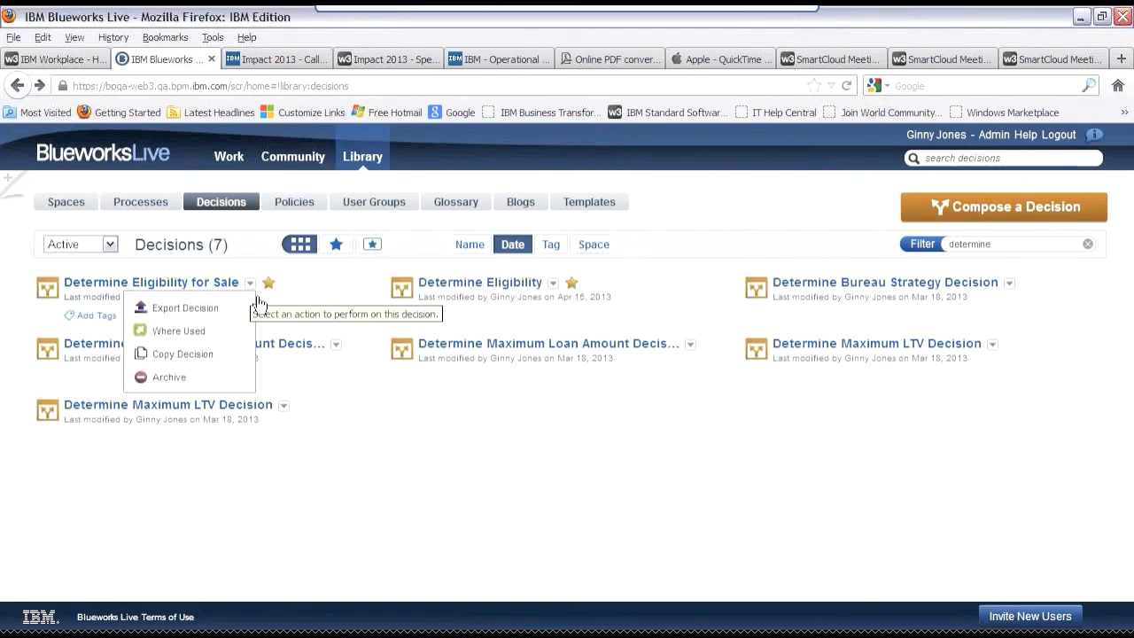
click(206, 315)
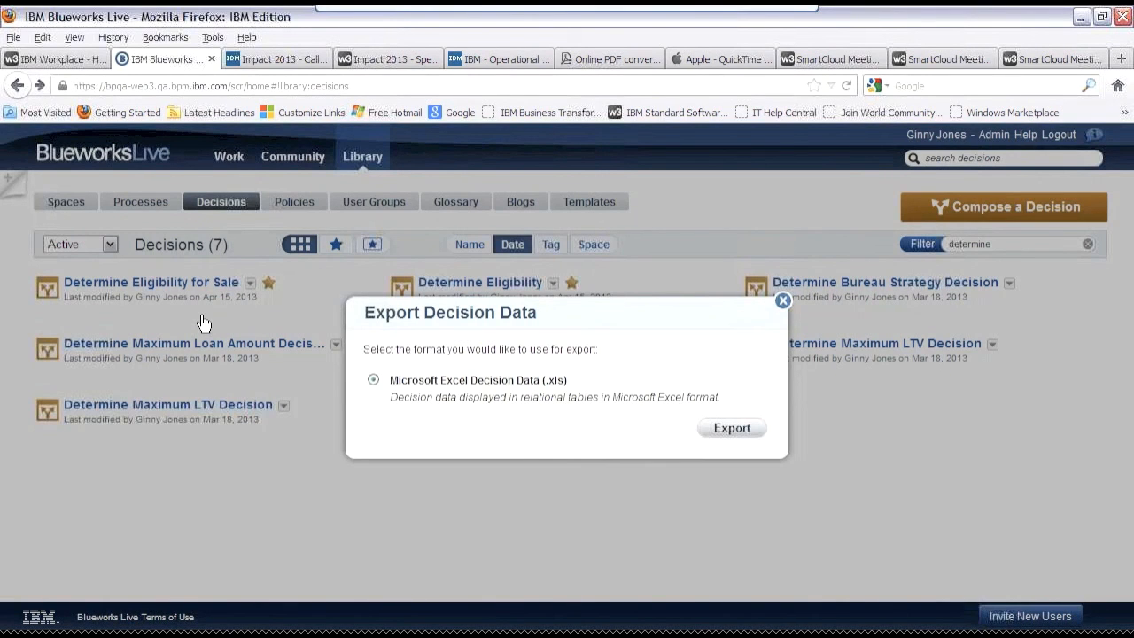
key(alt+Tab)
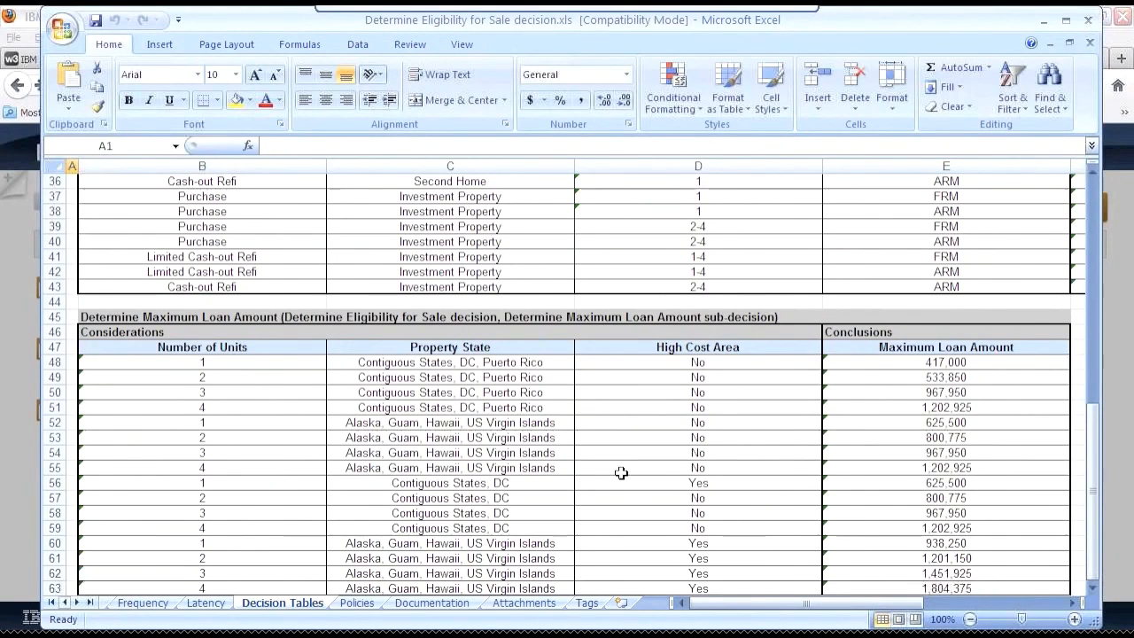
- Examine the exported workbook's sheets from Decision Items and Business Motivations through Inputs and Sources to Key Performance Indicators
click(66, 603)
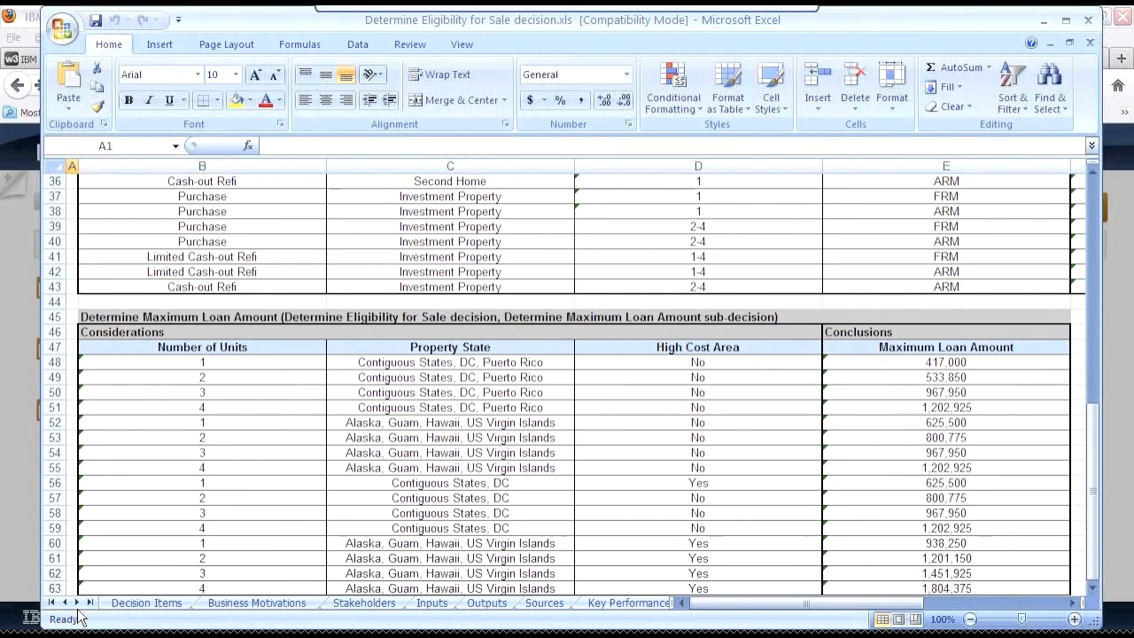
click(144, 604)
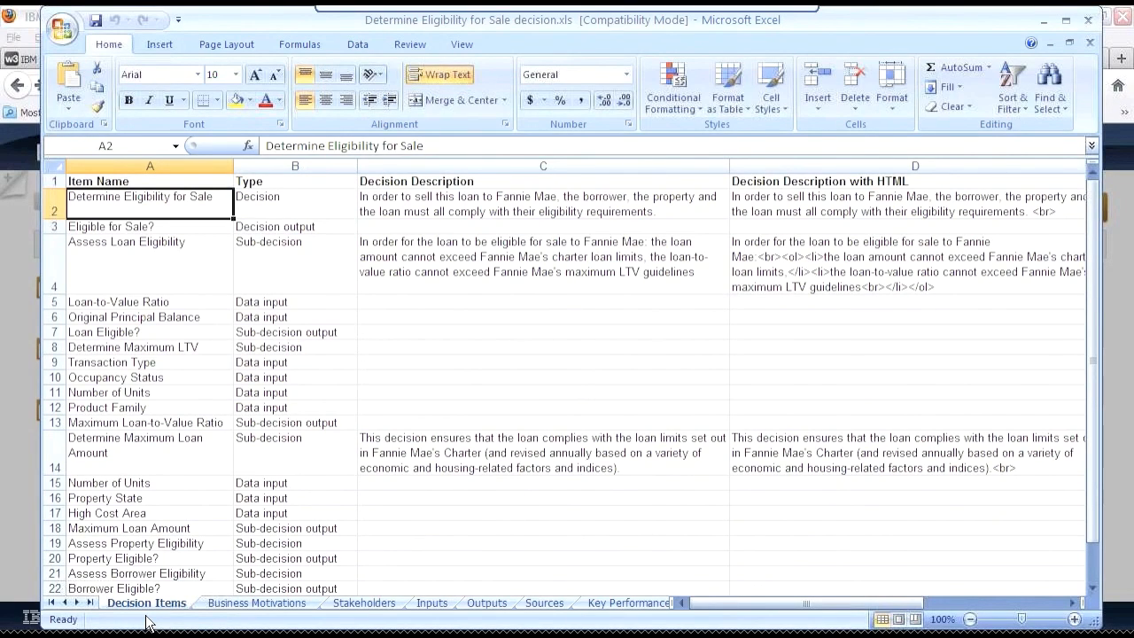
click(256, 603)
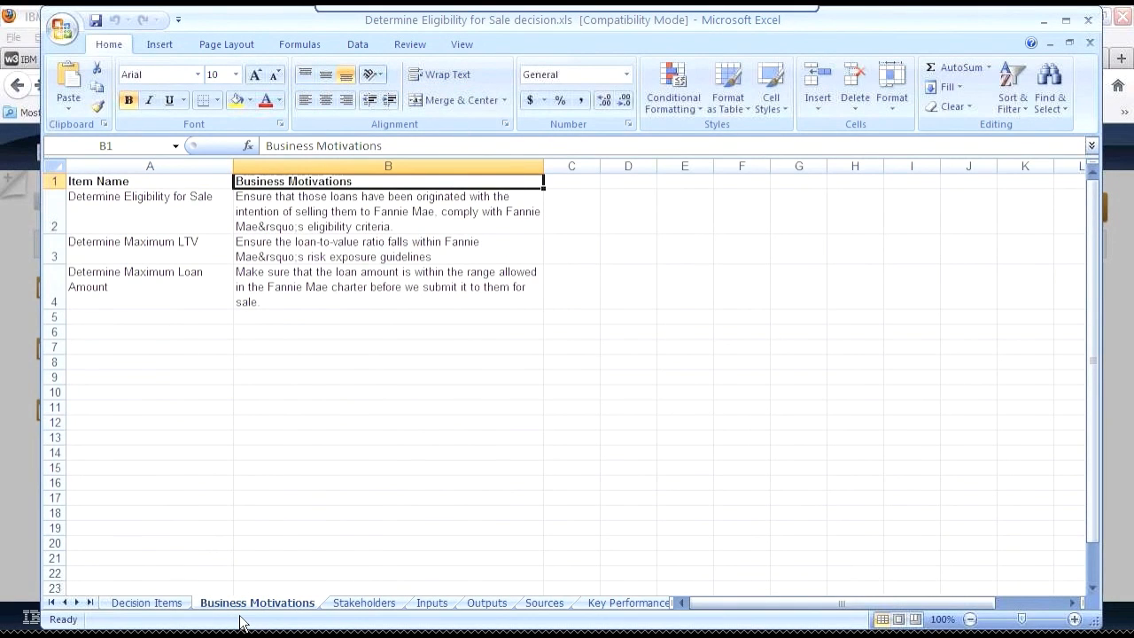
key(ctrl+Page_Down)
key(ctrl+Page_Down)
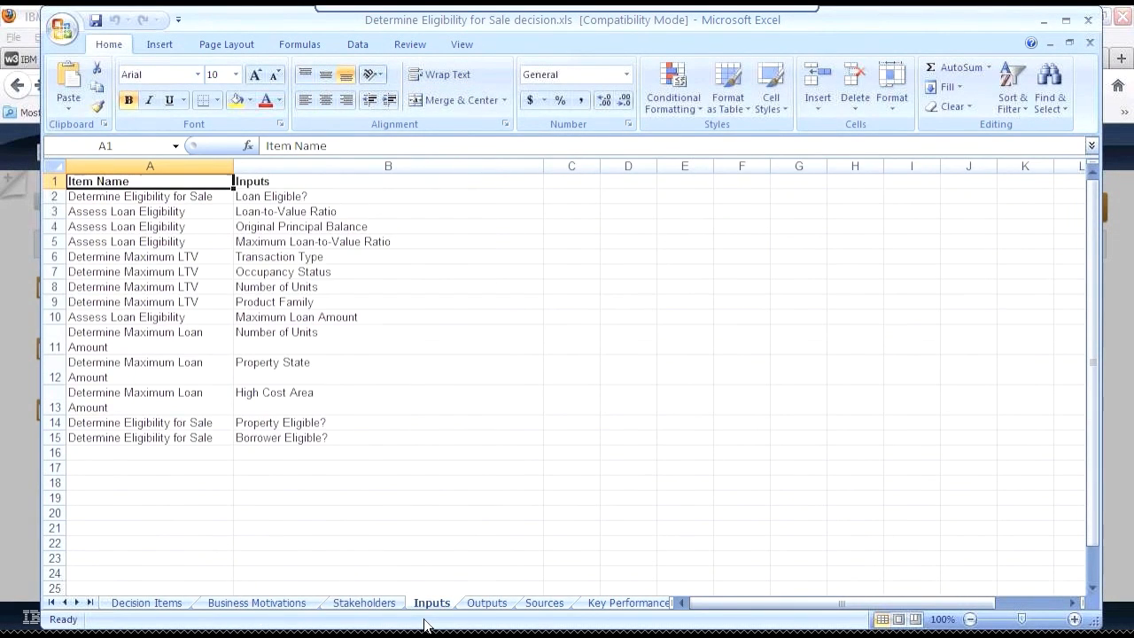
key(ctrl+Page_Down)
key(ctrl+Page_Down)
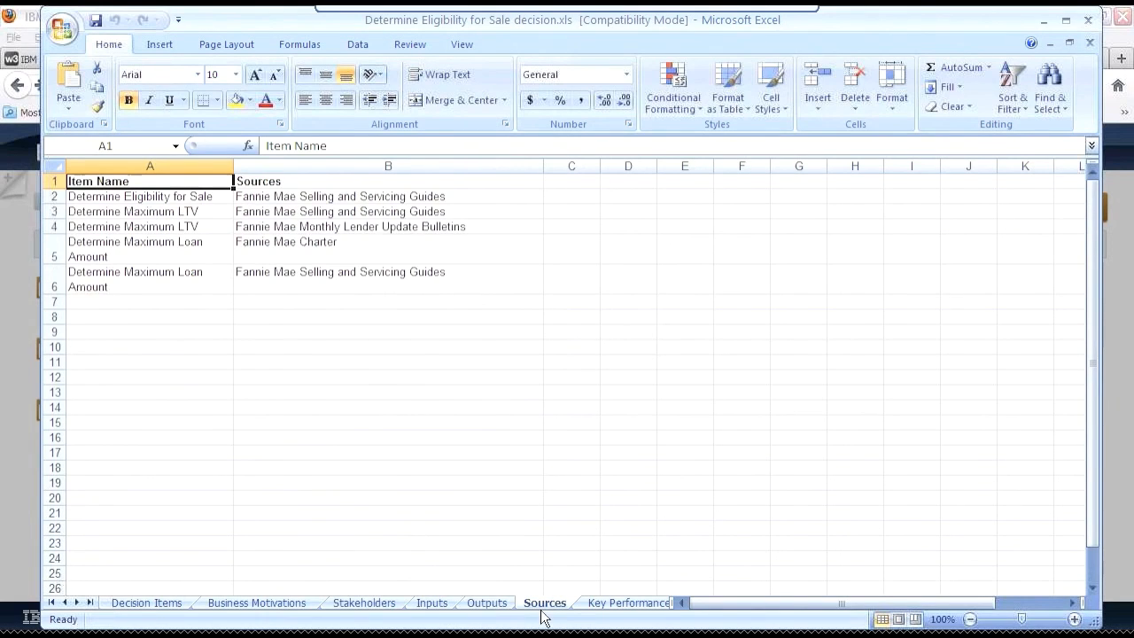
key(ctrl+Page_Down)
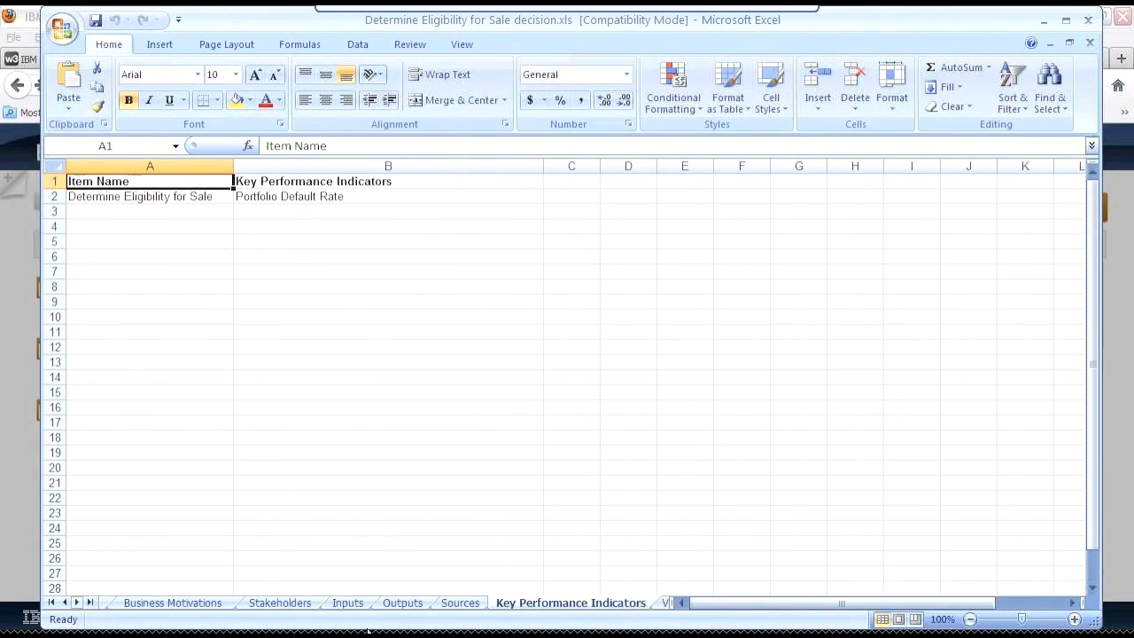
- Go to the workbook's Decision Tables sheet and examine the exported decision tables
double_click(77, 603)
double_click(88, 611)
double_click(89, 611)
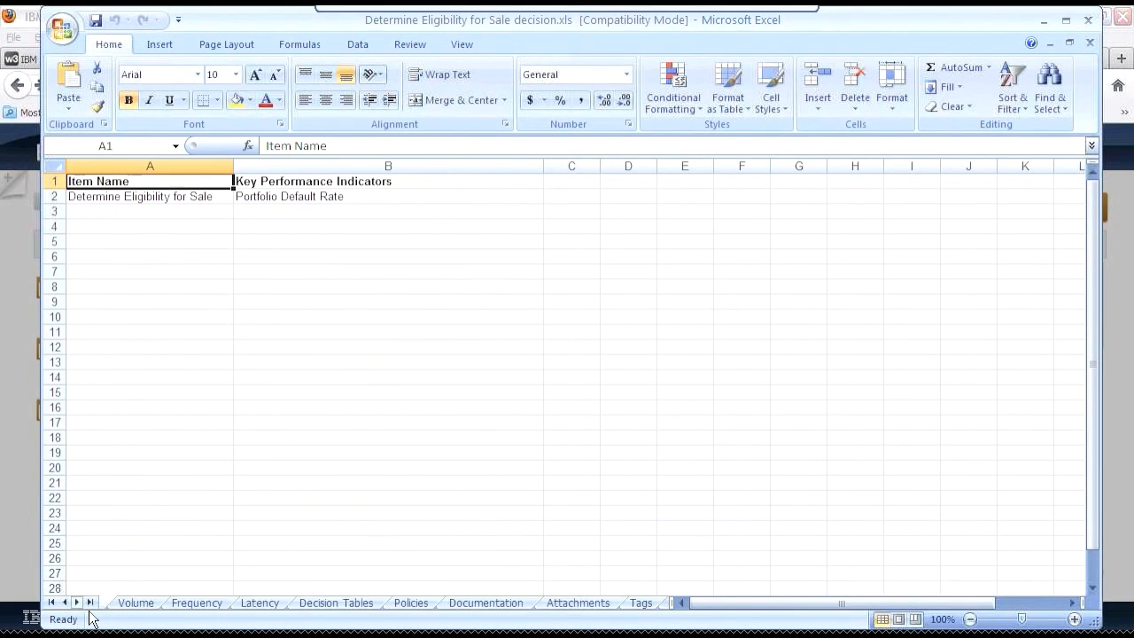
click(88, 611)
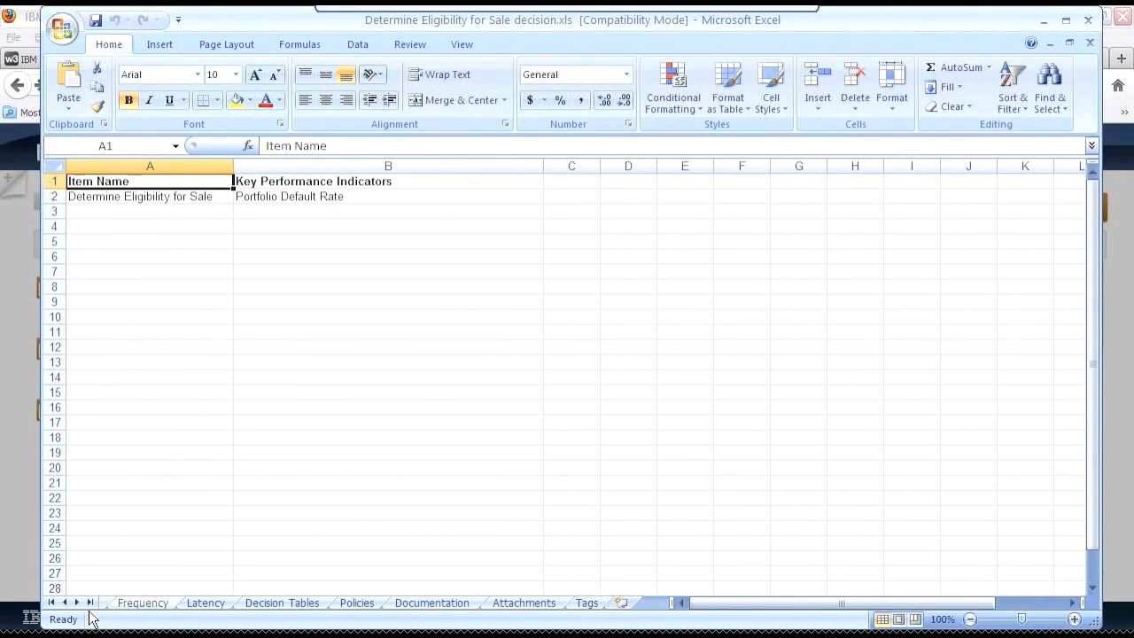
click(251, 606)
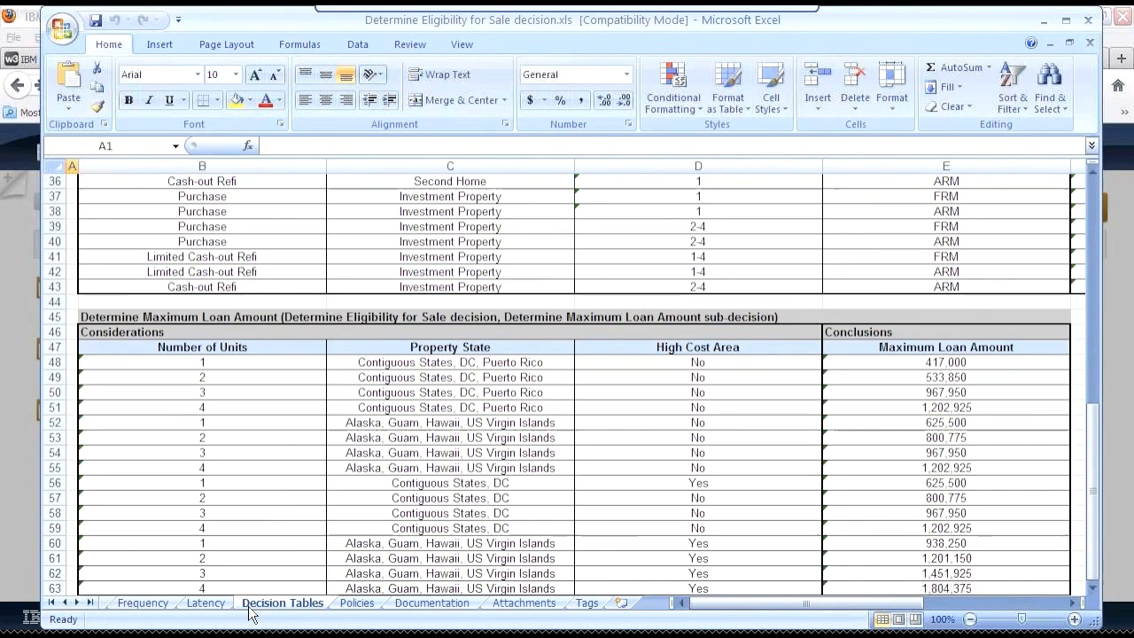
drag(1092, 567, 1102, 458)
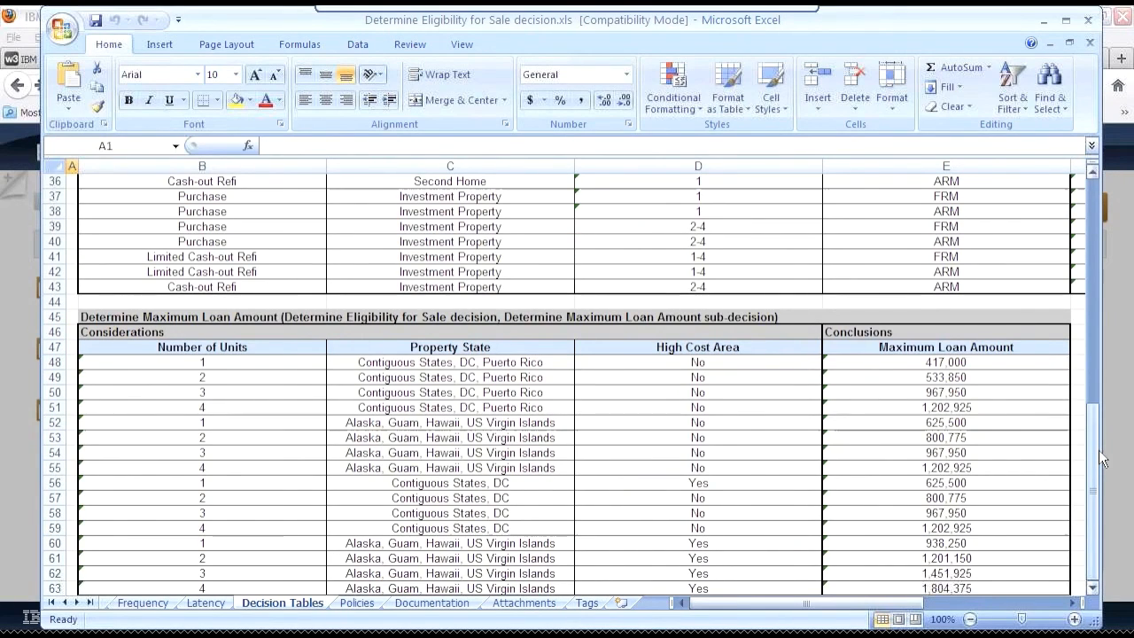